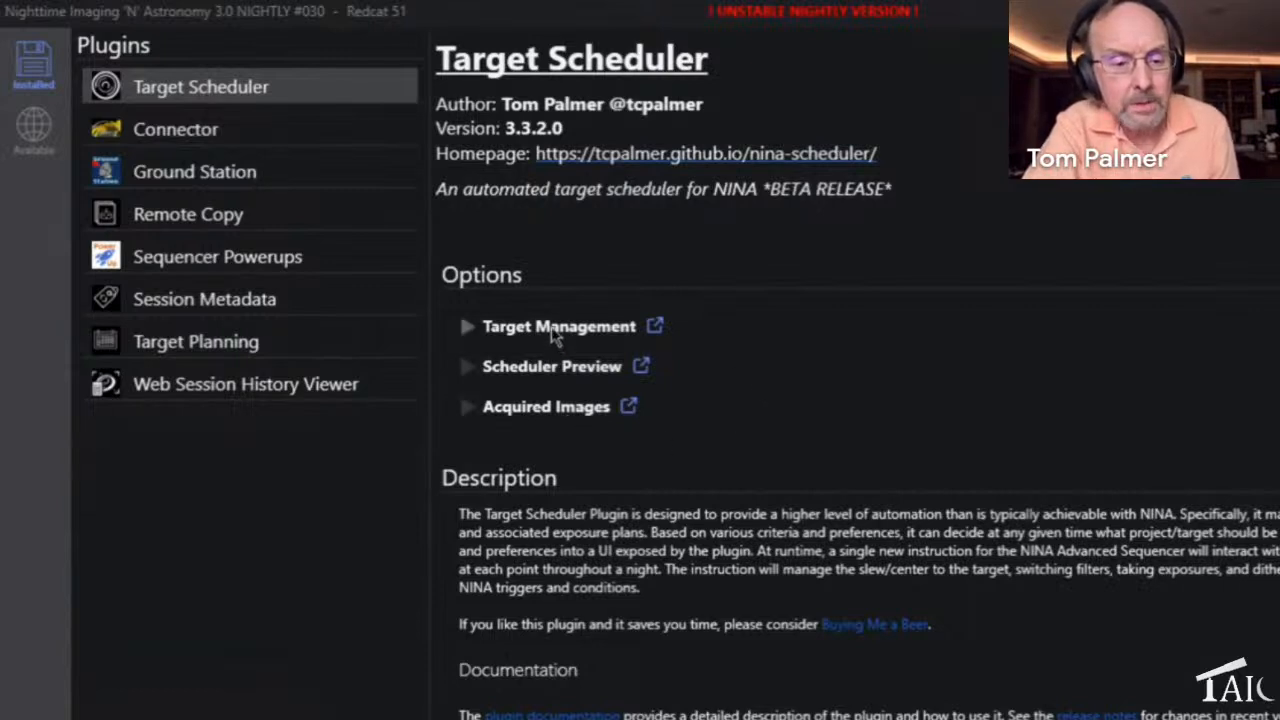
Step: Expand Target Management and its project profiles, and open the Redcat 51 profile
left_click(555, 330)
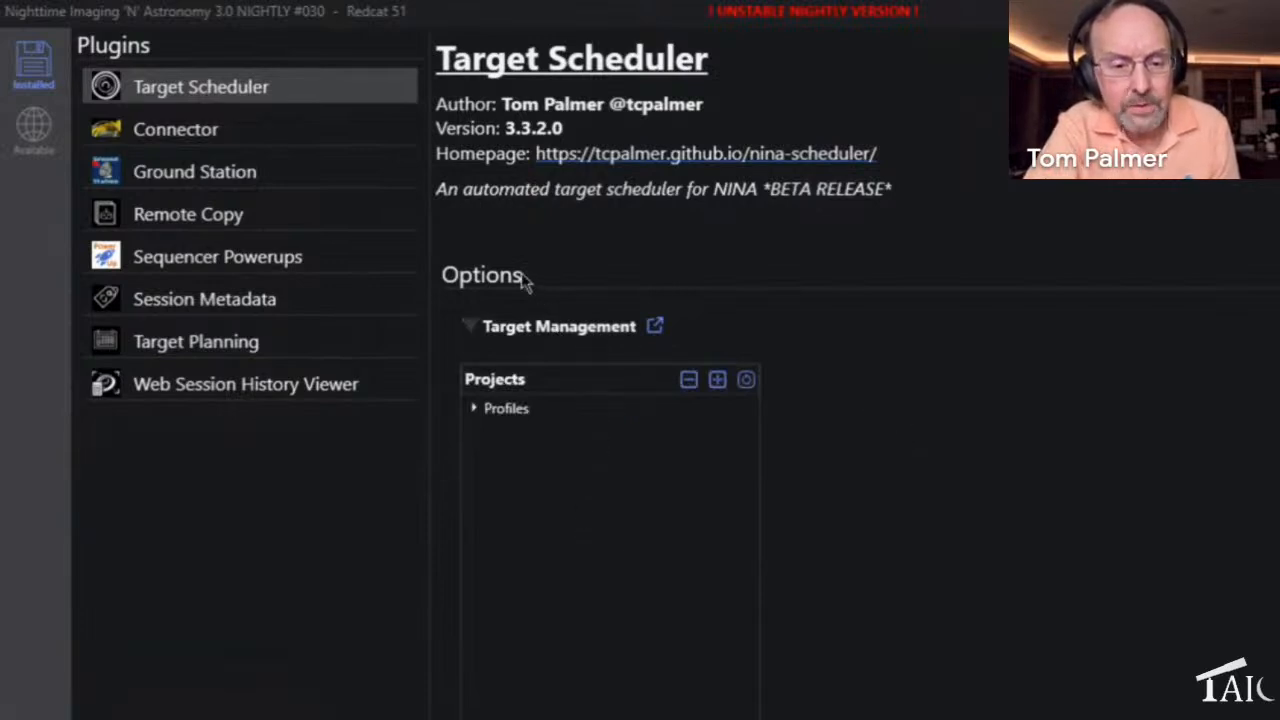
scroll(570, 200, "down", 2)
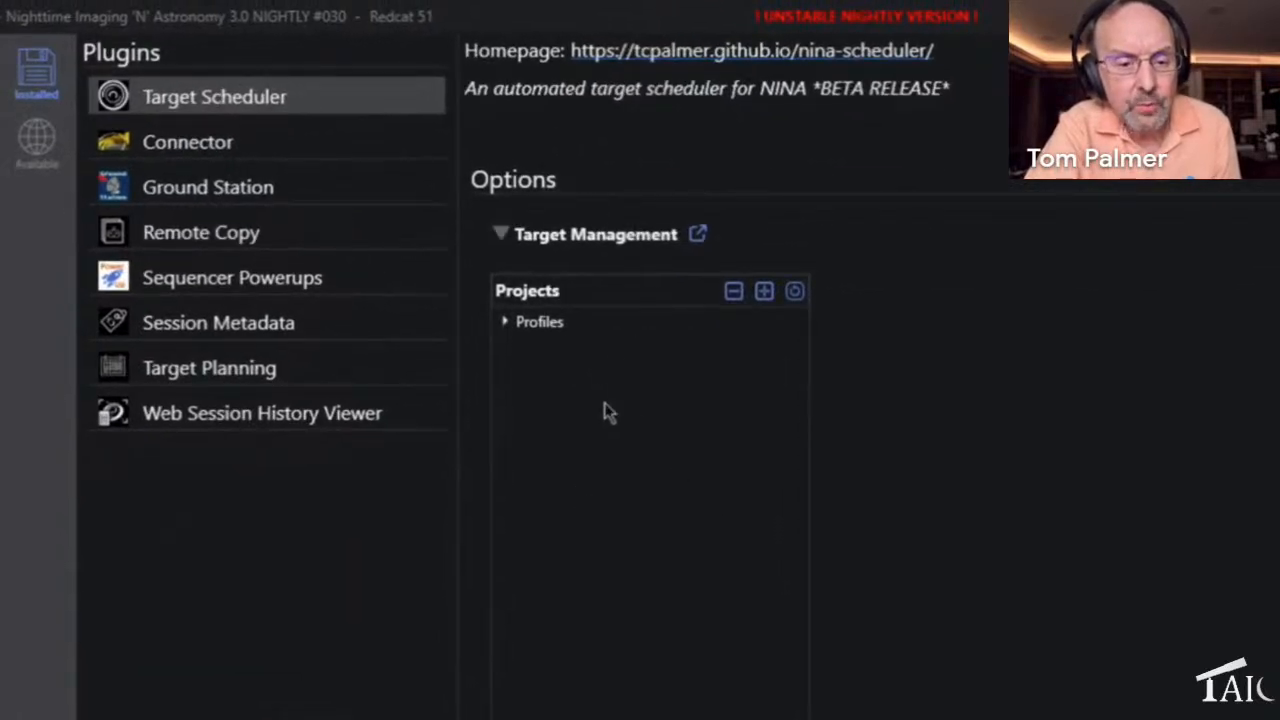
left_click(506, 323)
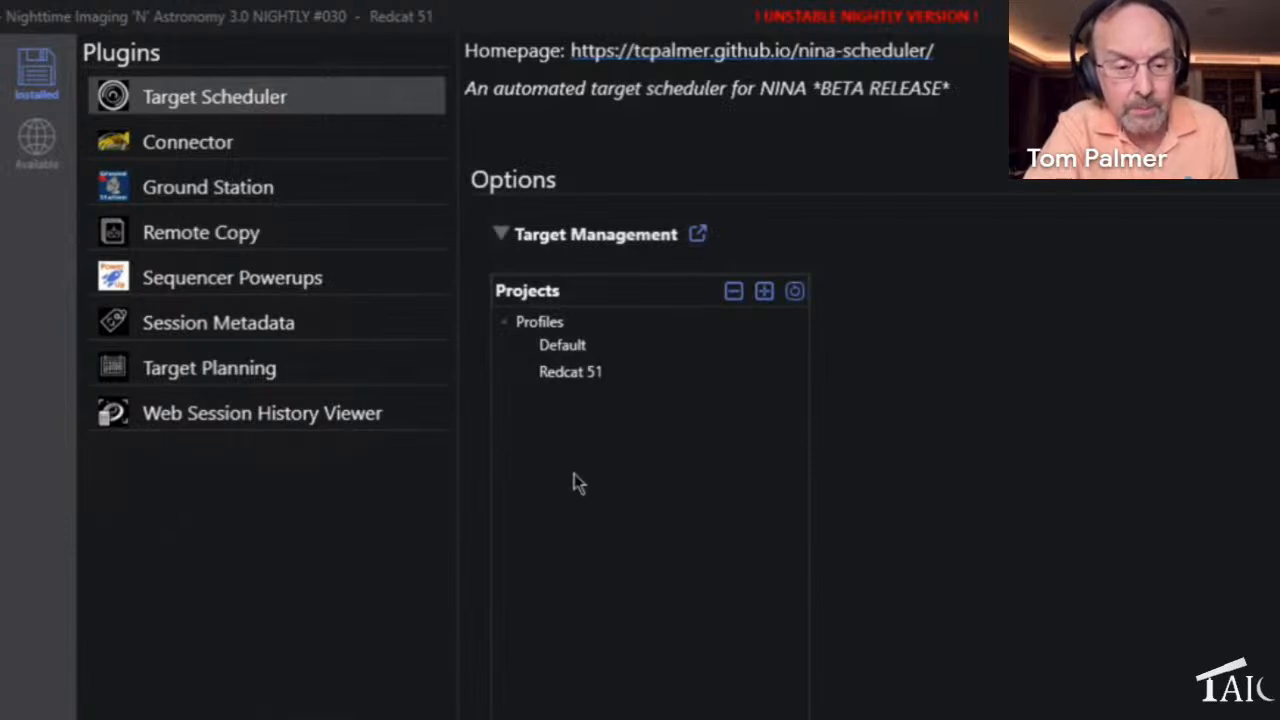
left_click(562, 378)
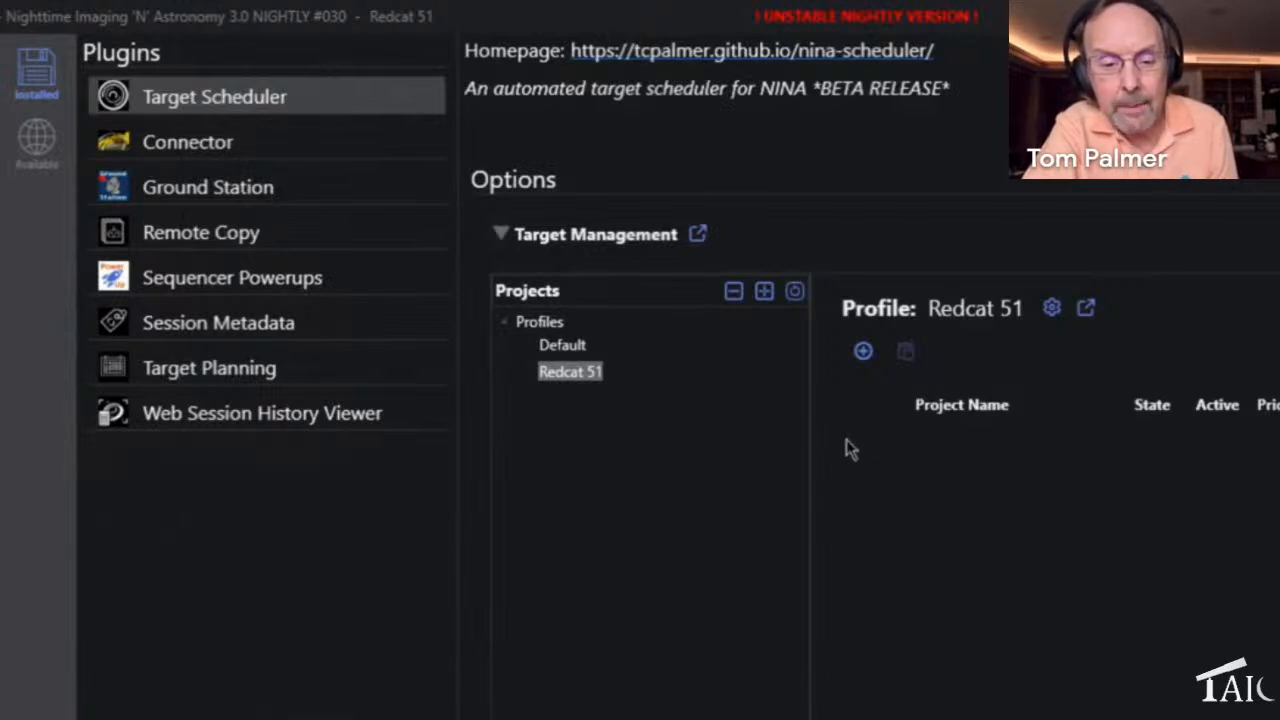
Step: Add a new project to the Redcat 51 profile and name it Andromeda
left_click(863, 353)
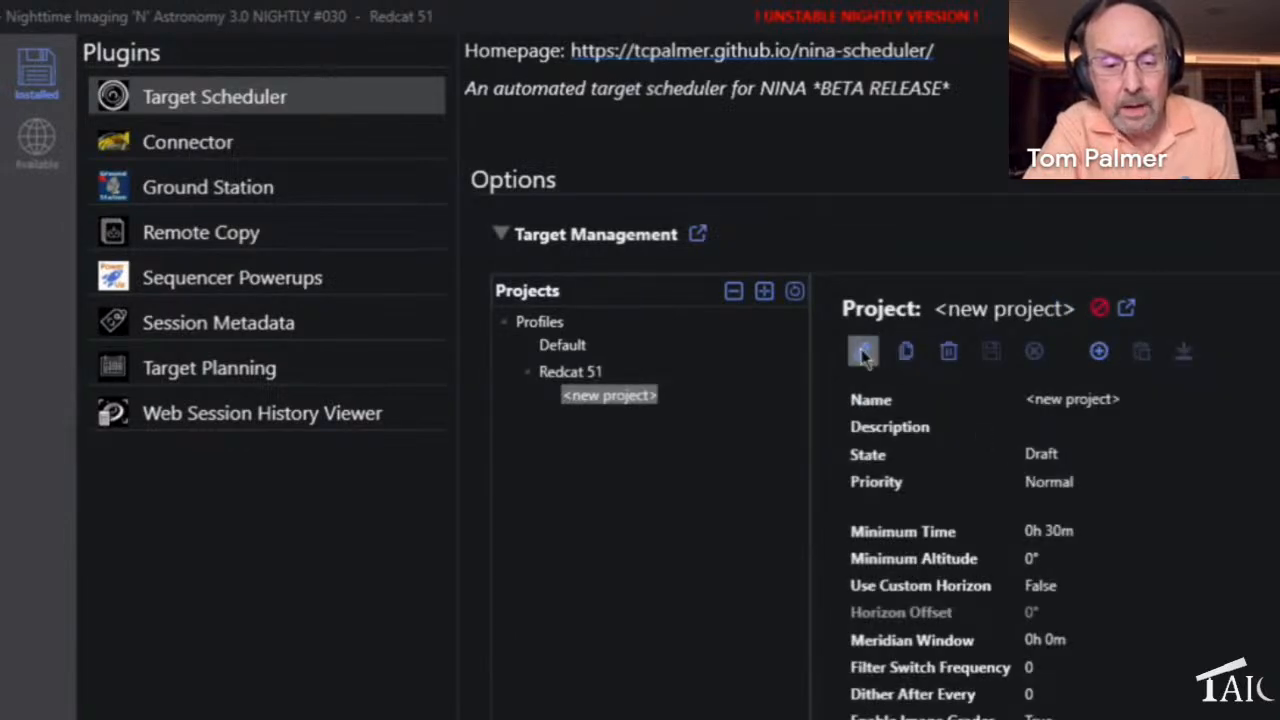
left_click(863, 353)
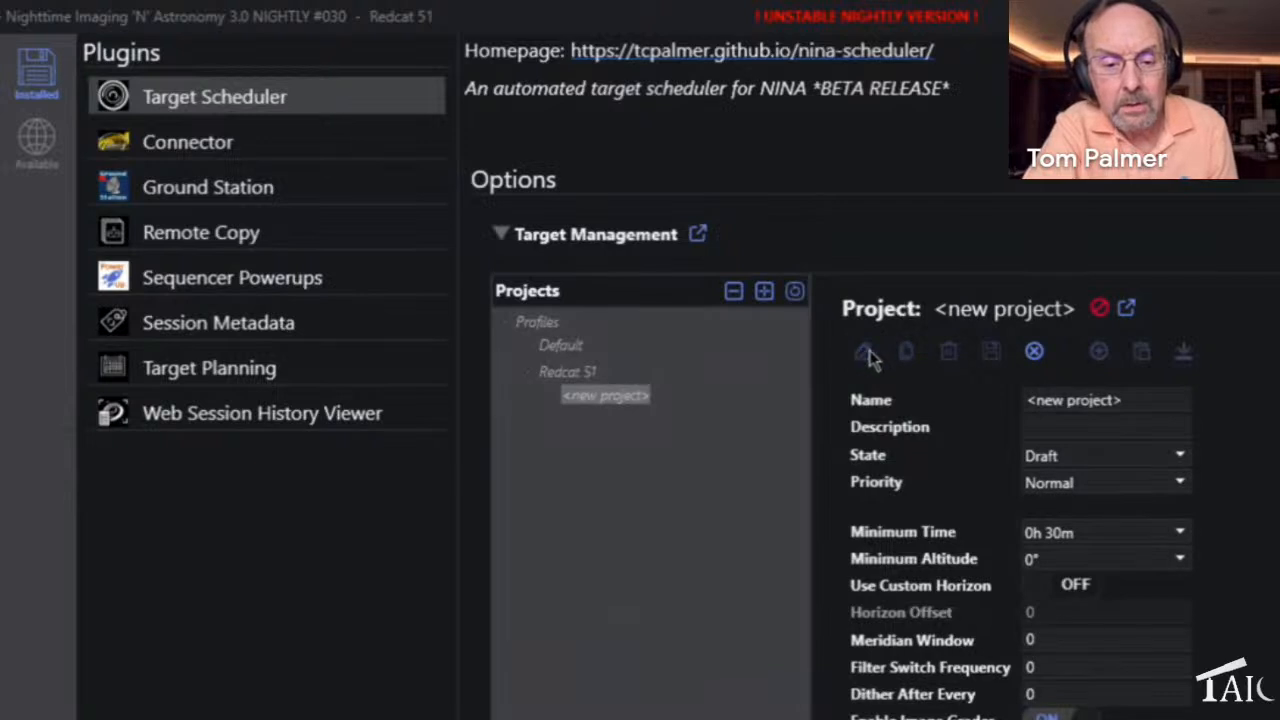
left_click(1142, 412)
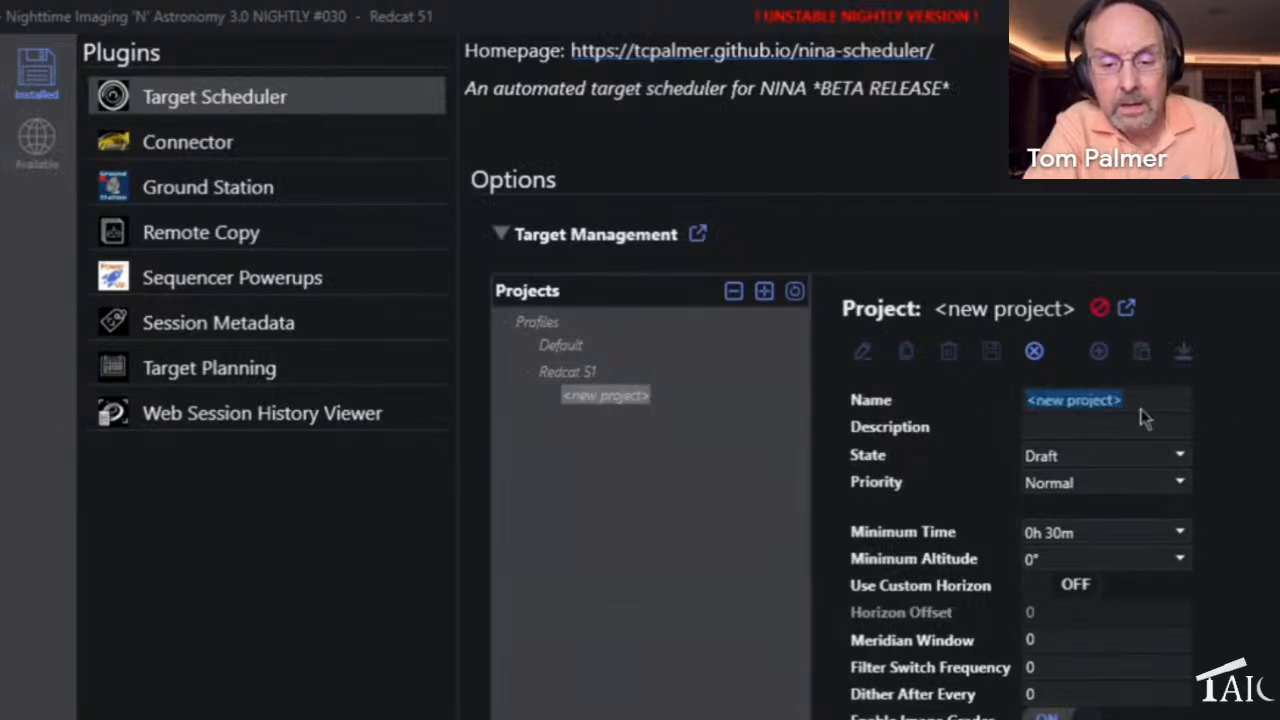
type("A")
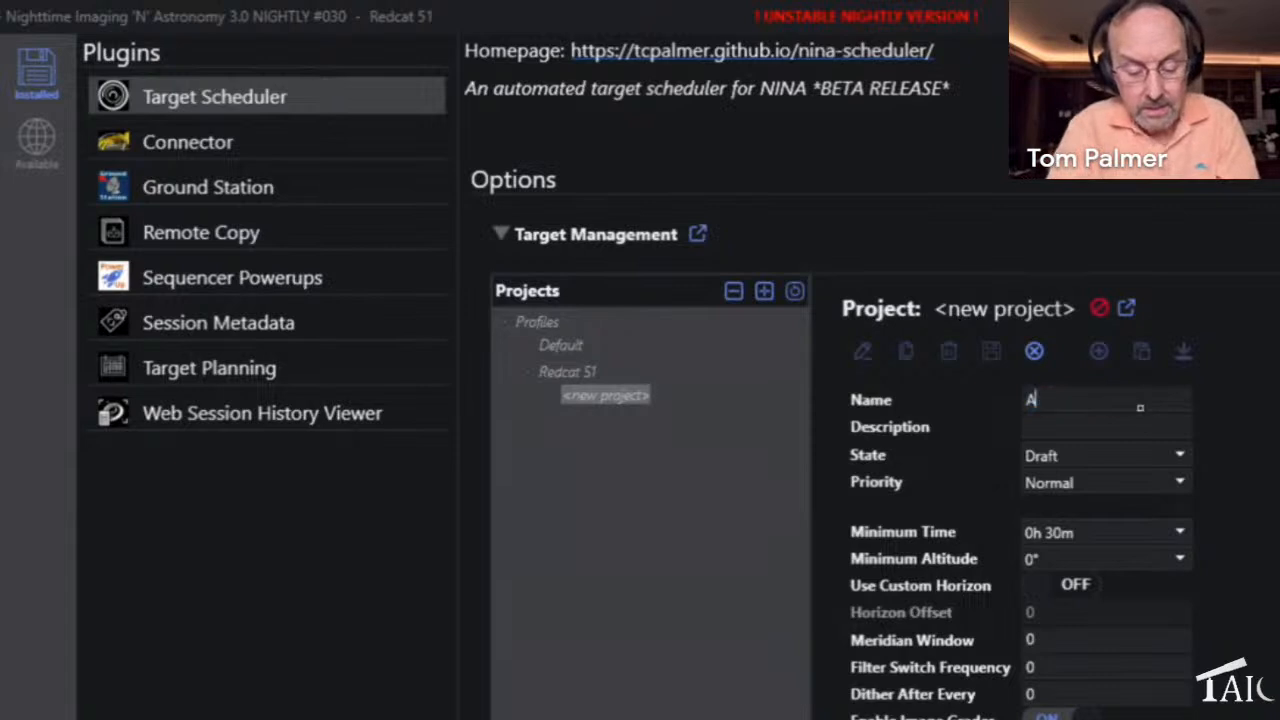
type("ndromeda")
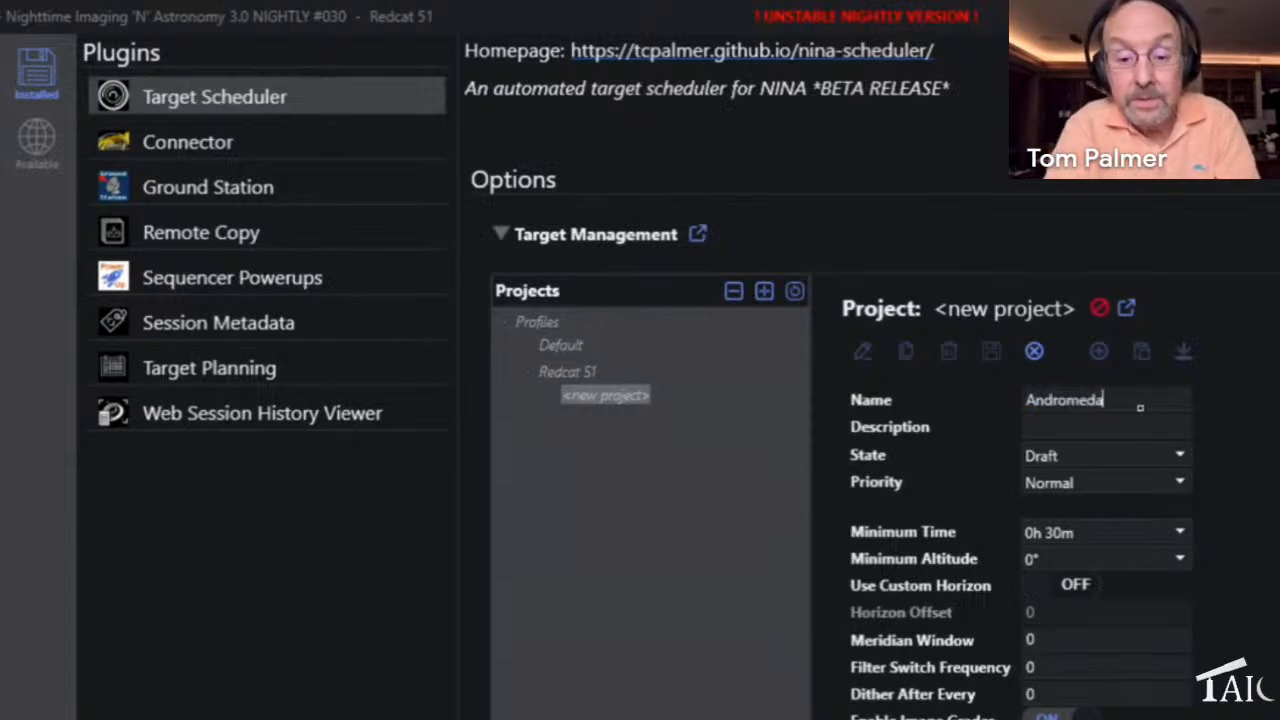
left_click(1143, 419)
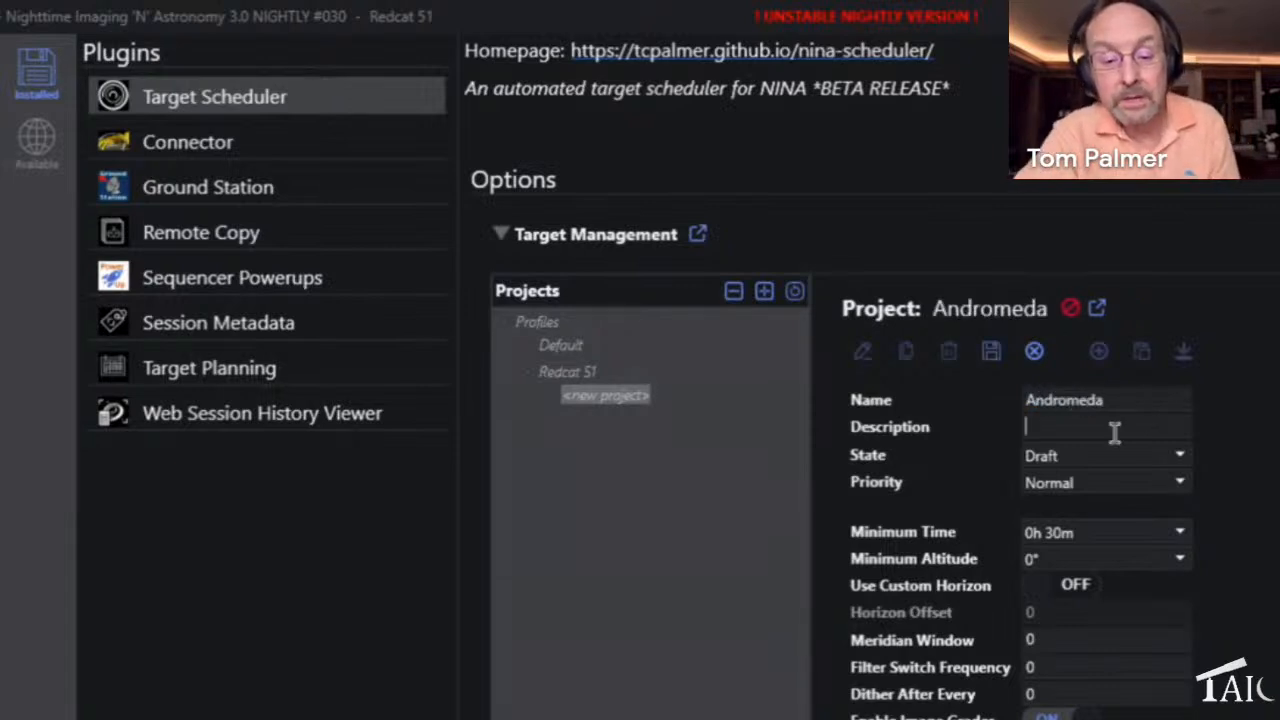
Step: Set the Andromeda project's state to Active and save the project
left_click(1098, 460)
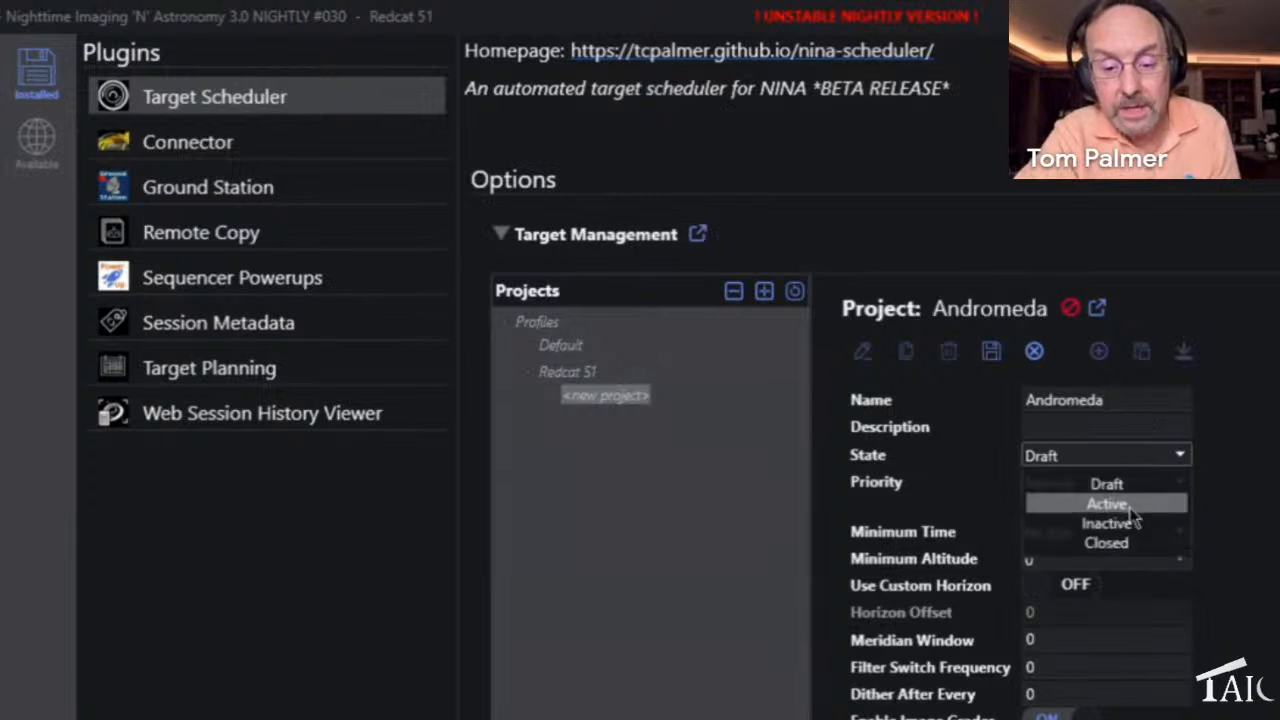
left_click(1100, 505)
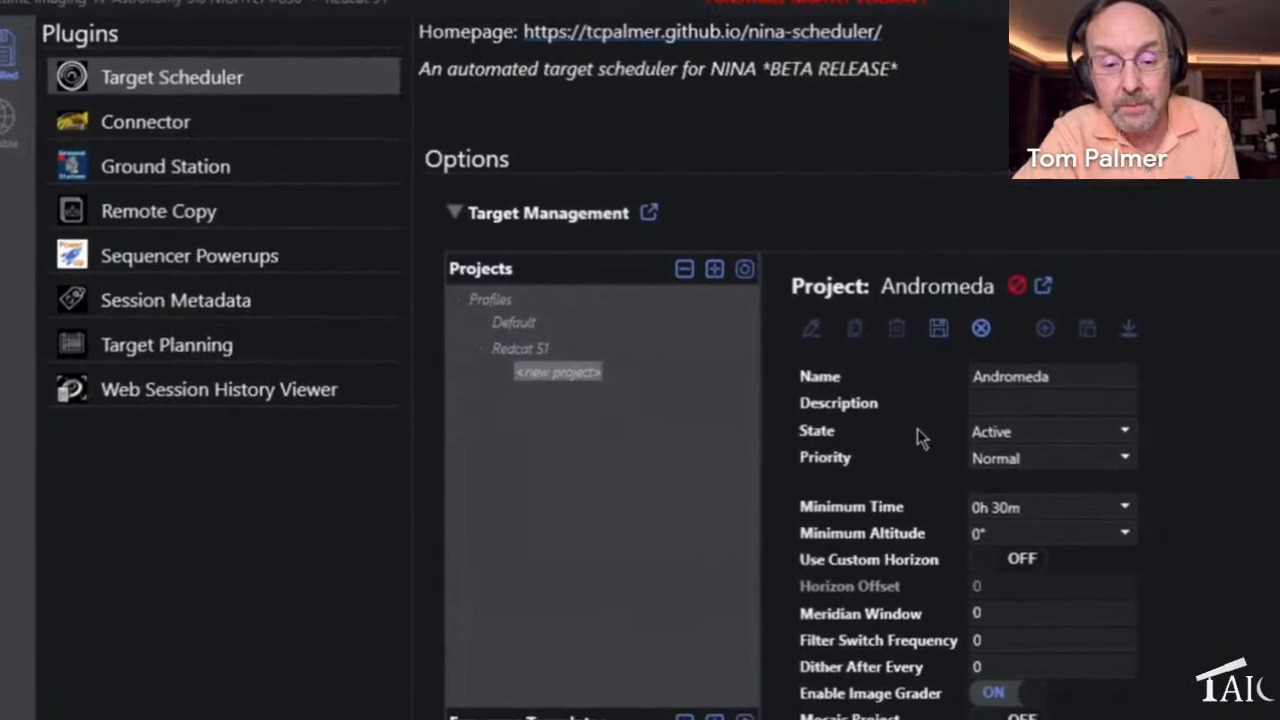
left_click(938, 328)
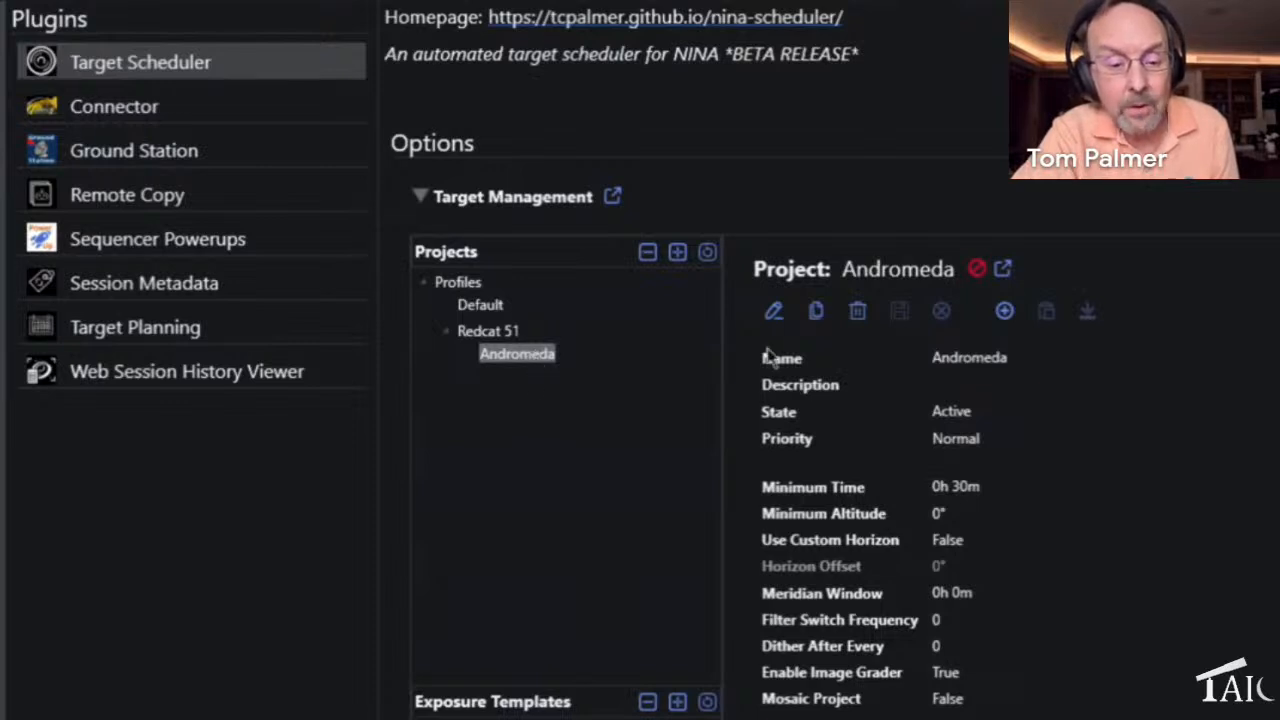
Step: Add a target to the Andromeda project by importing M 31 from the NINA Catalog, and save it
left_click(1005, 313)
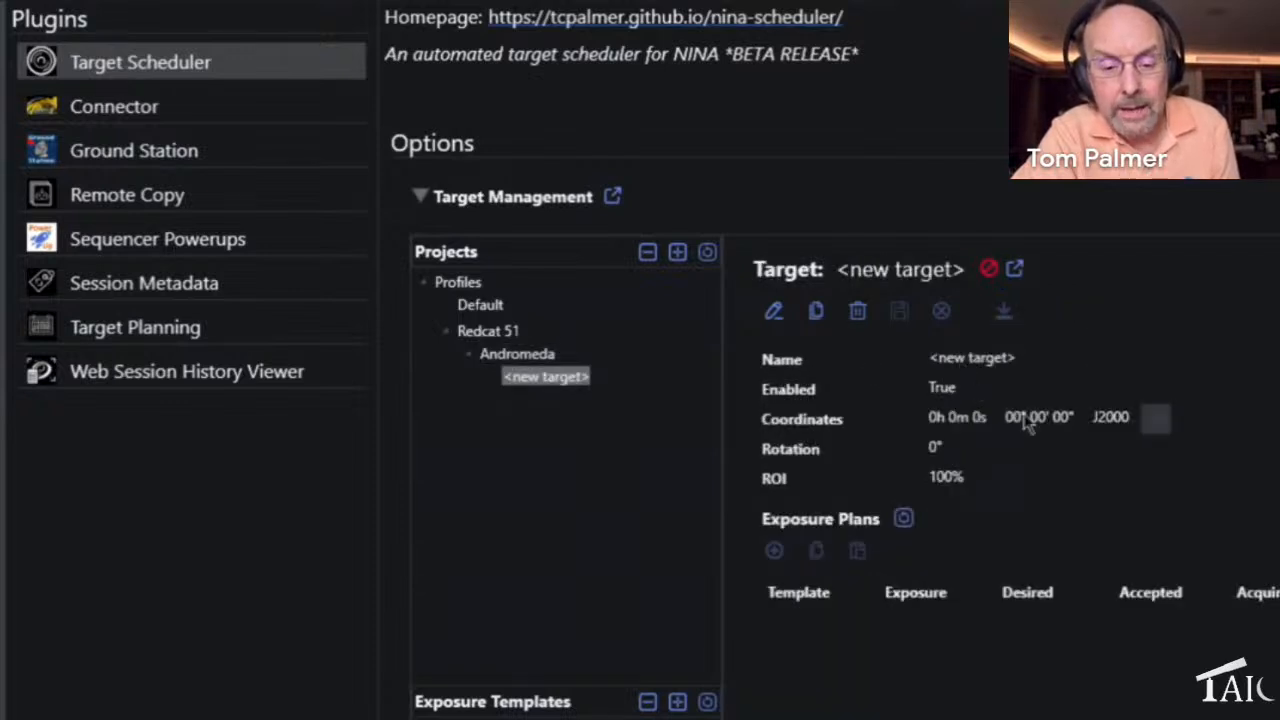
left_click(773, 312)
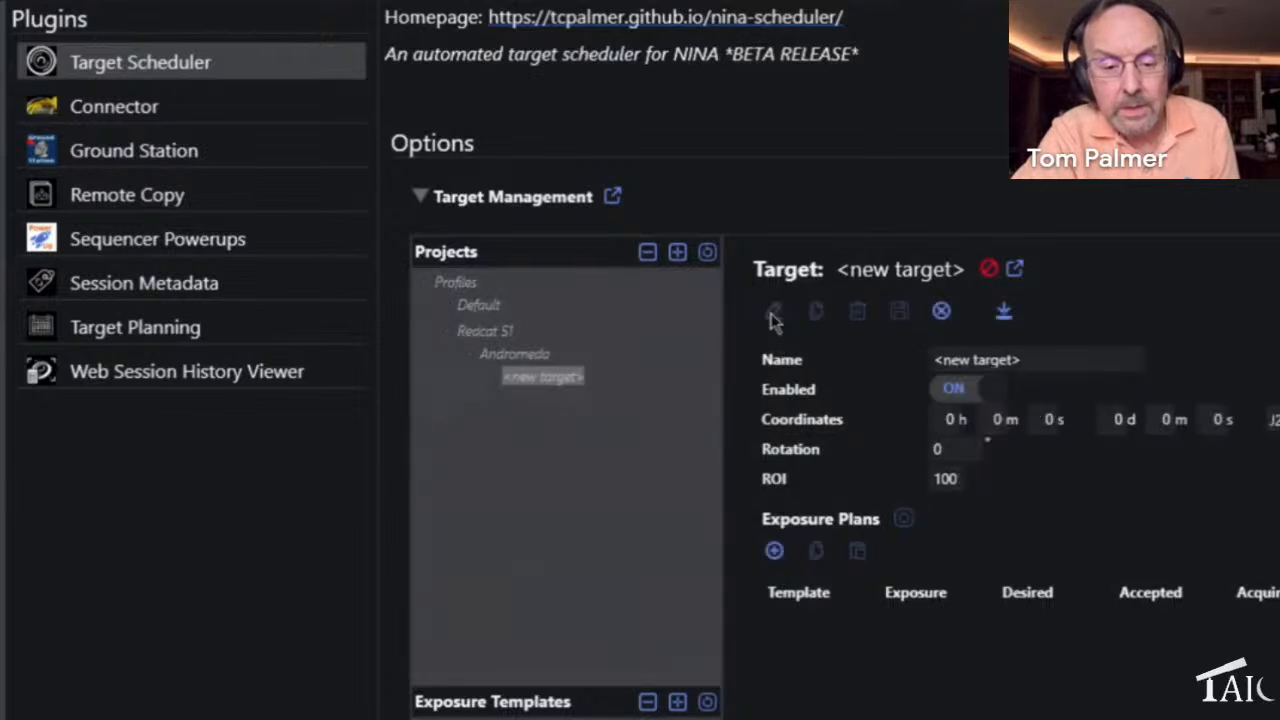
left_click(1003, 312)
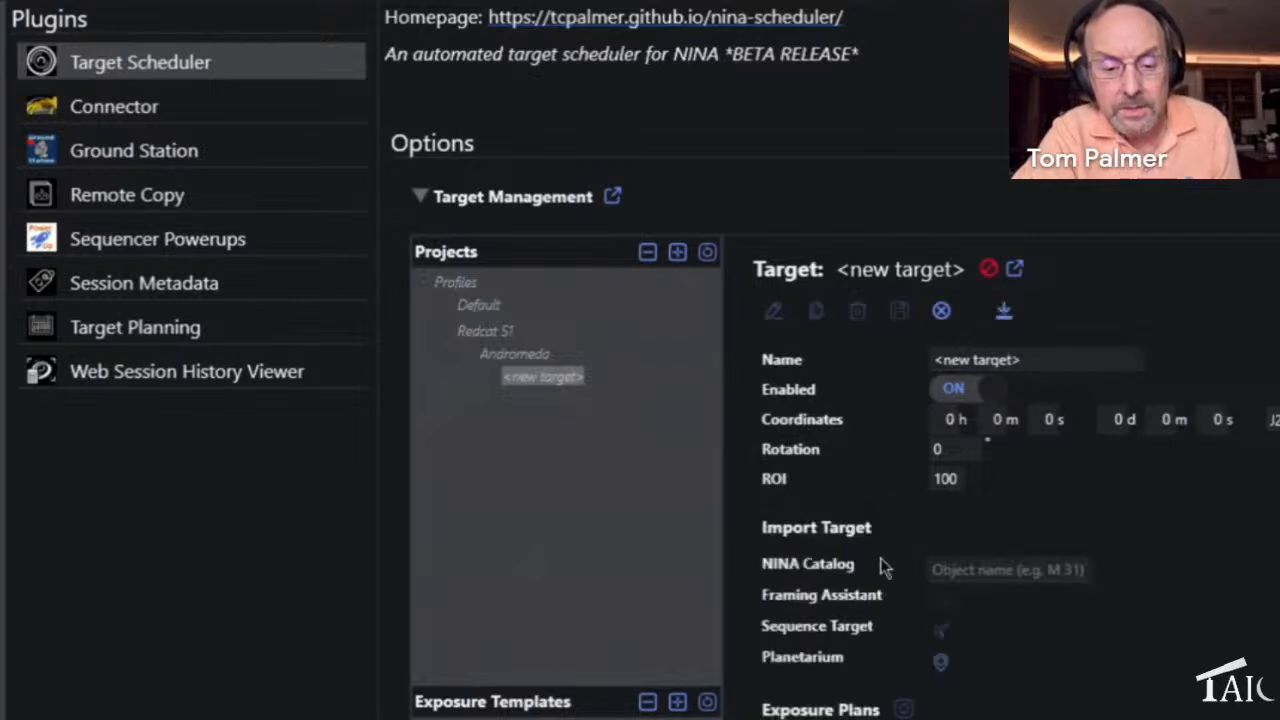
left_click(950, 569)
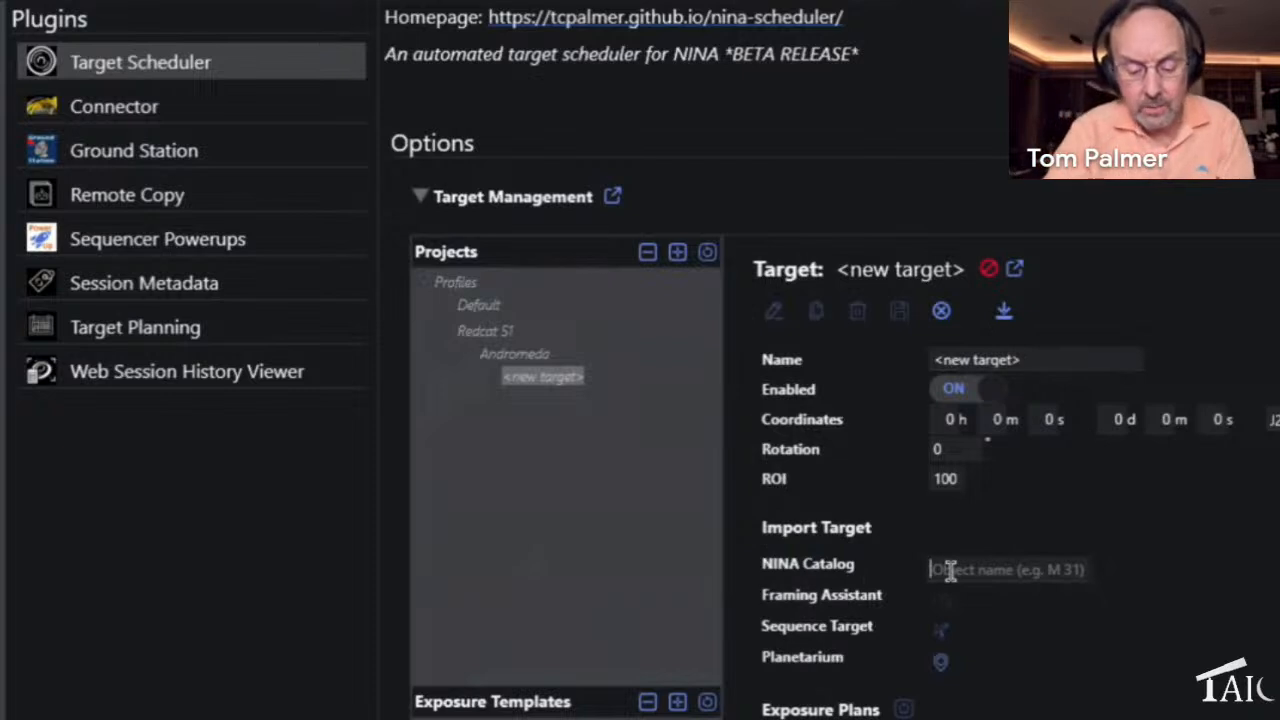
type("m31")
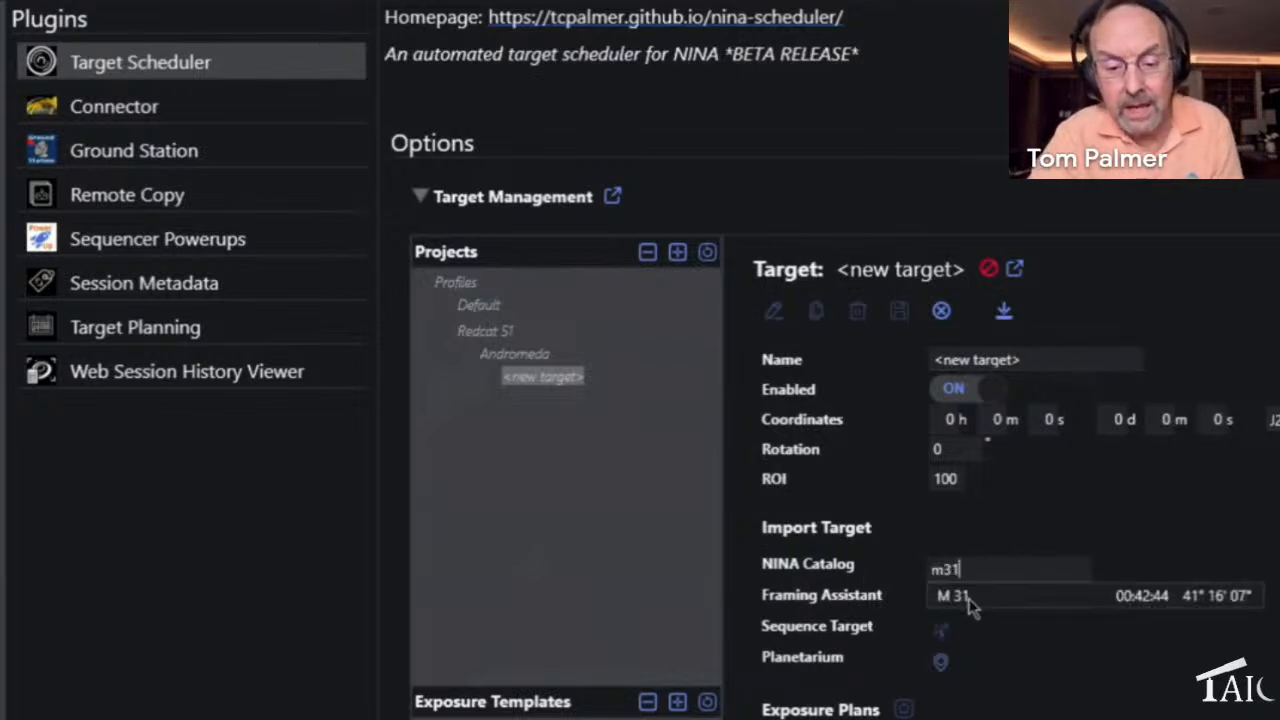
left_click(975, 600)
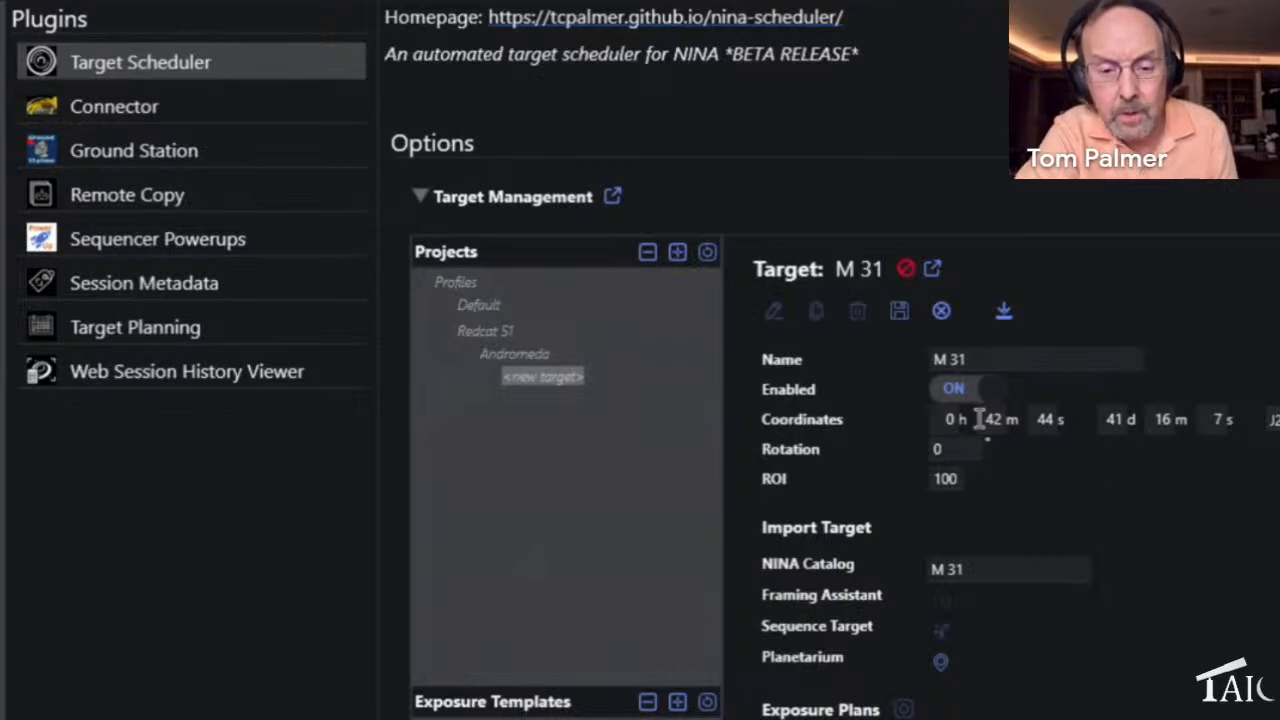
left_click(898, 313)
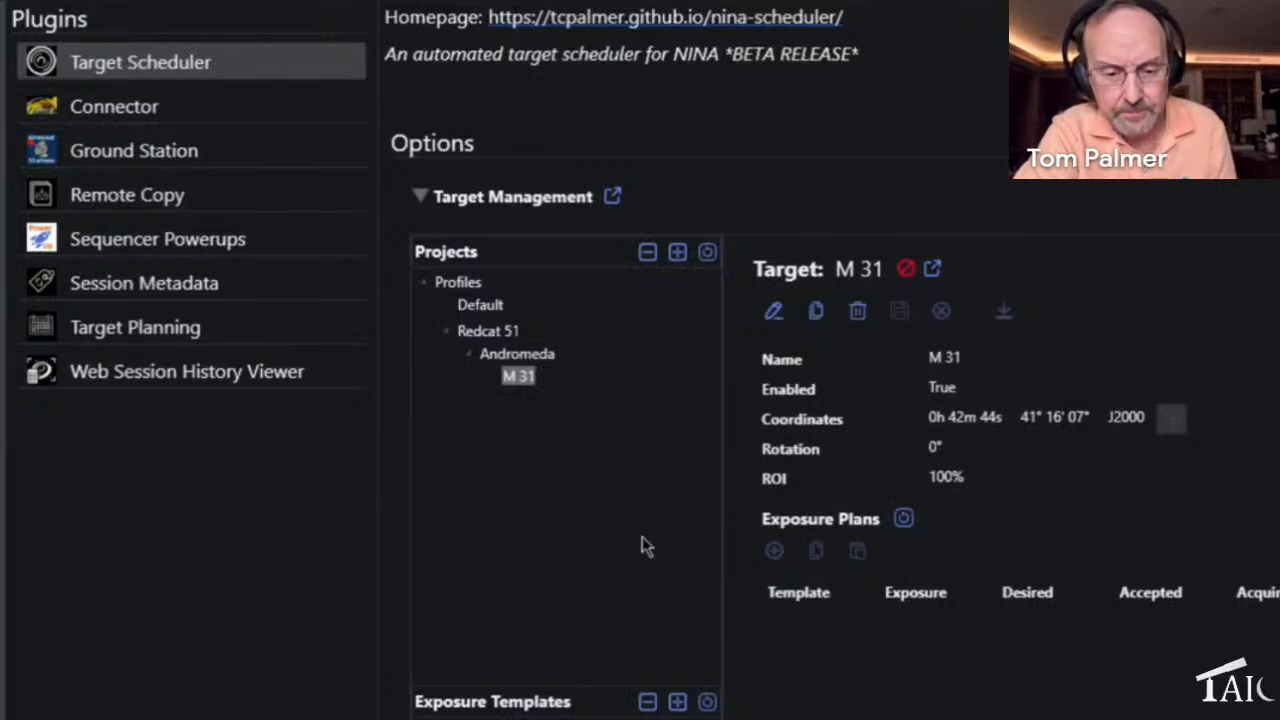
Step: Try to add an exposure plan to the M 31 target
left_click(773, 312)
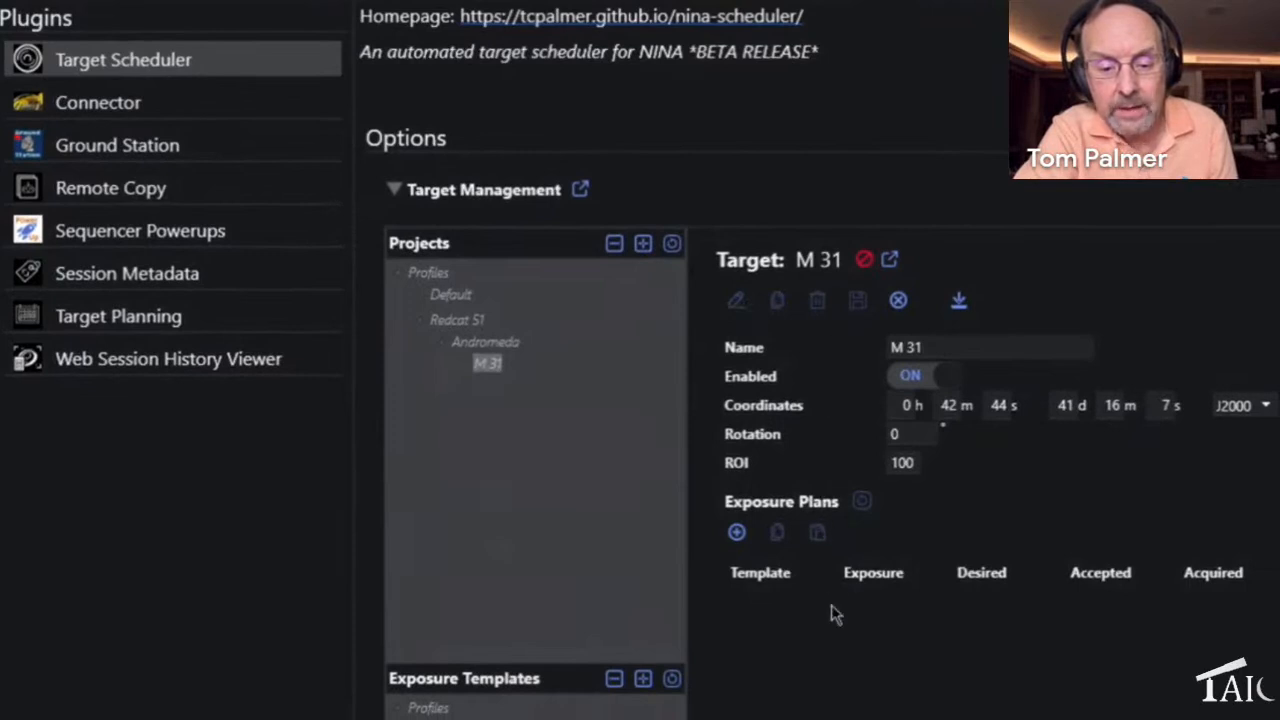
left_click(736, 535)
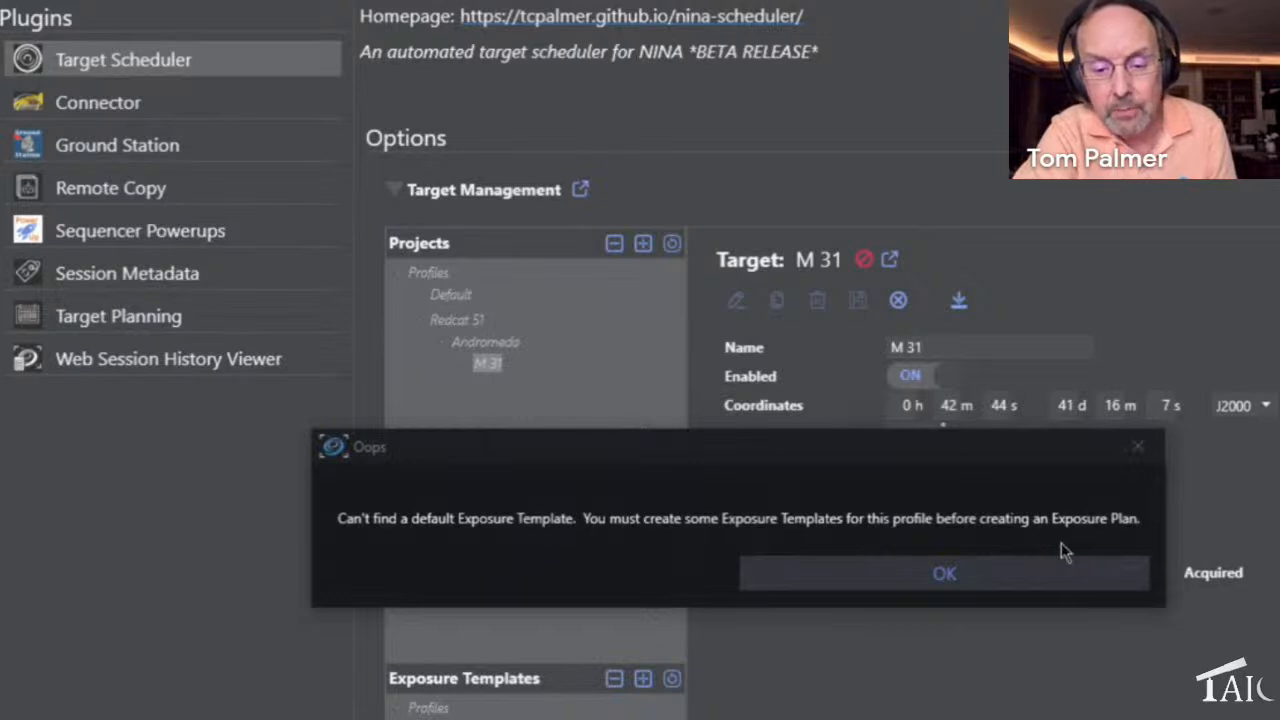
left_click(966, 586)
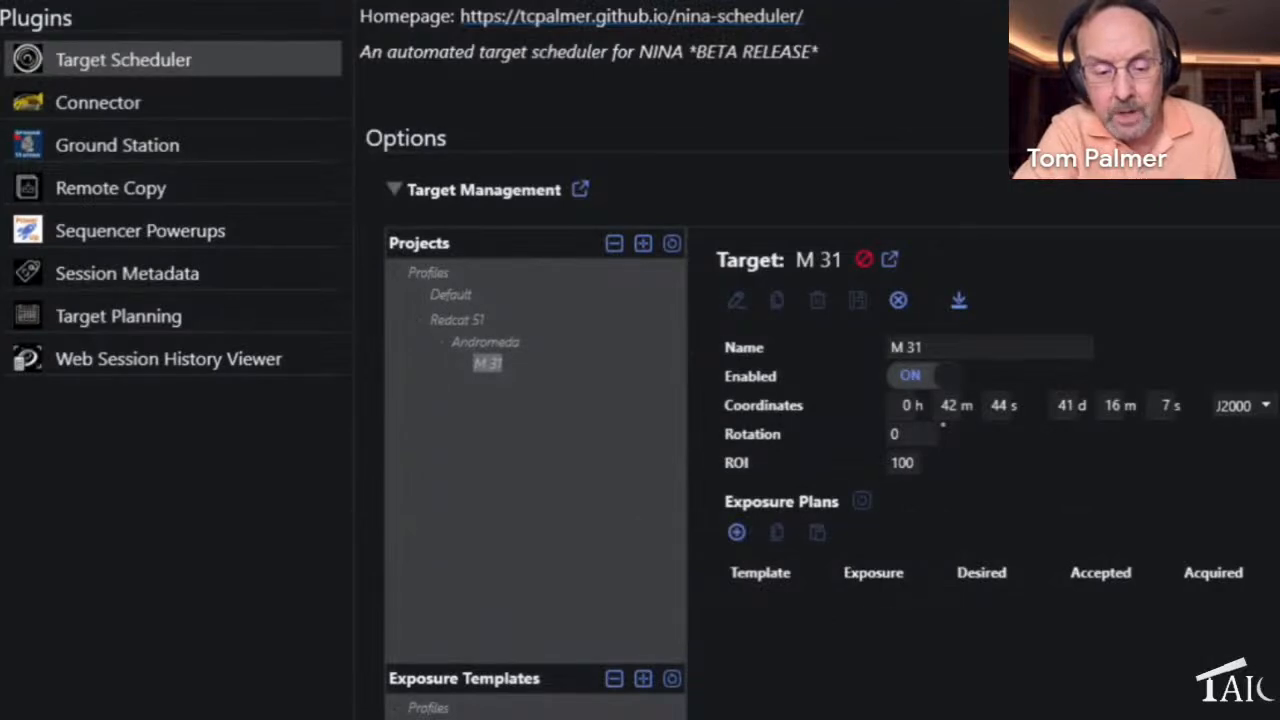
left_click(898, 300)
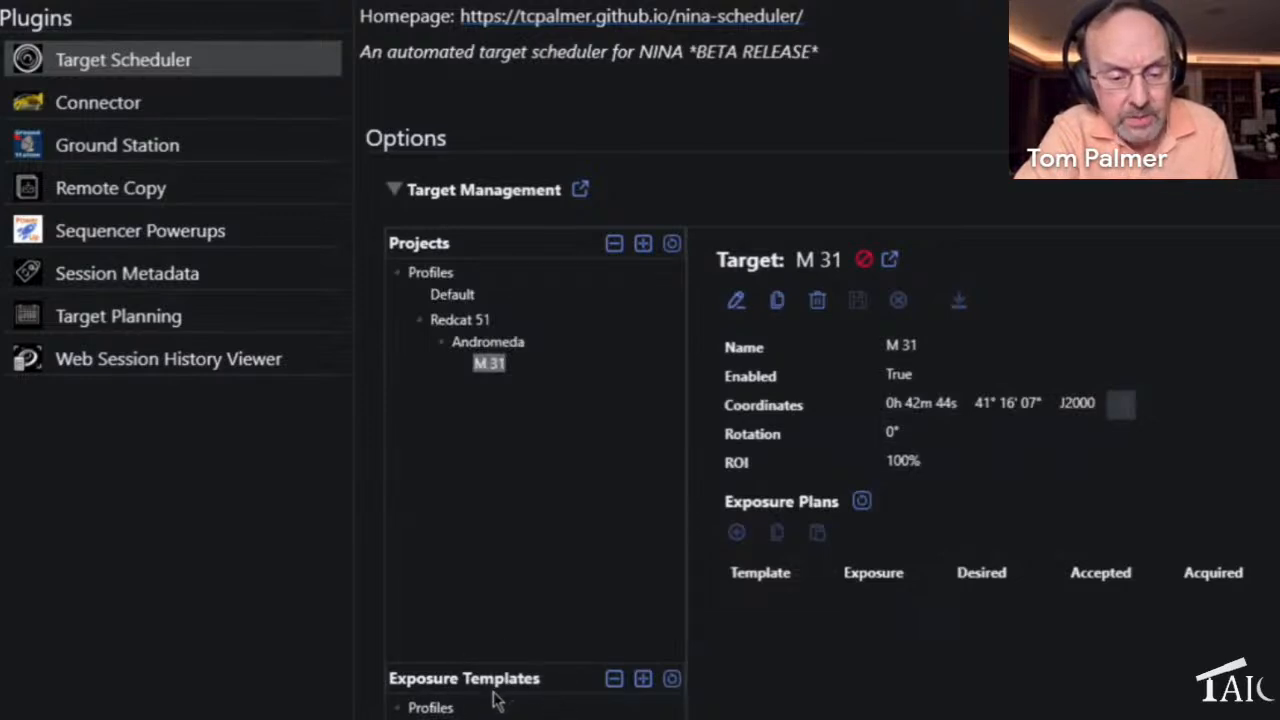
Step: Create and save an exposure template named Lum with the Lum filter for the Redcat 51 profile
left_click(459, 319)
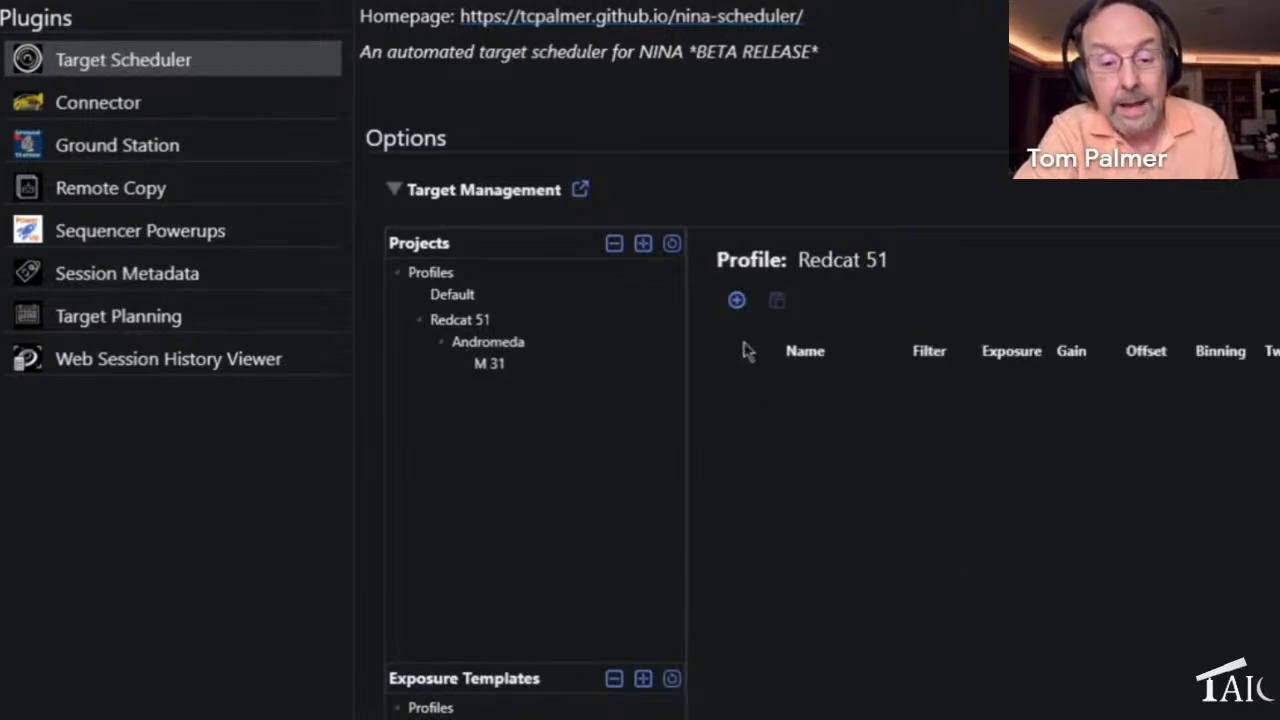
left_click(737, 301)
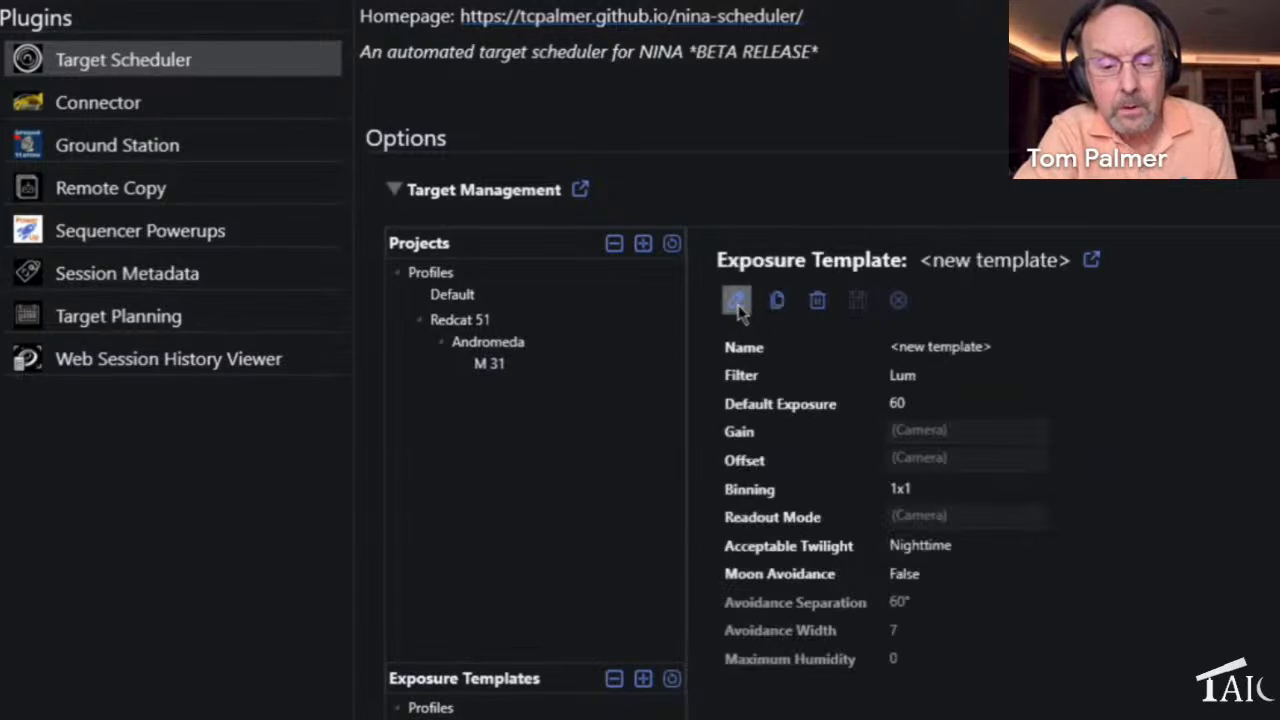
left_click(738, 306)
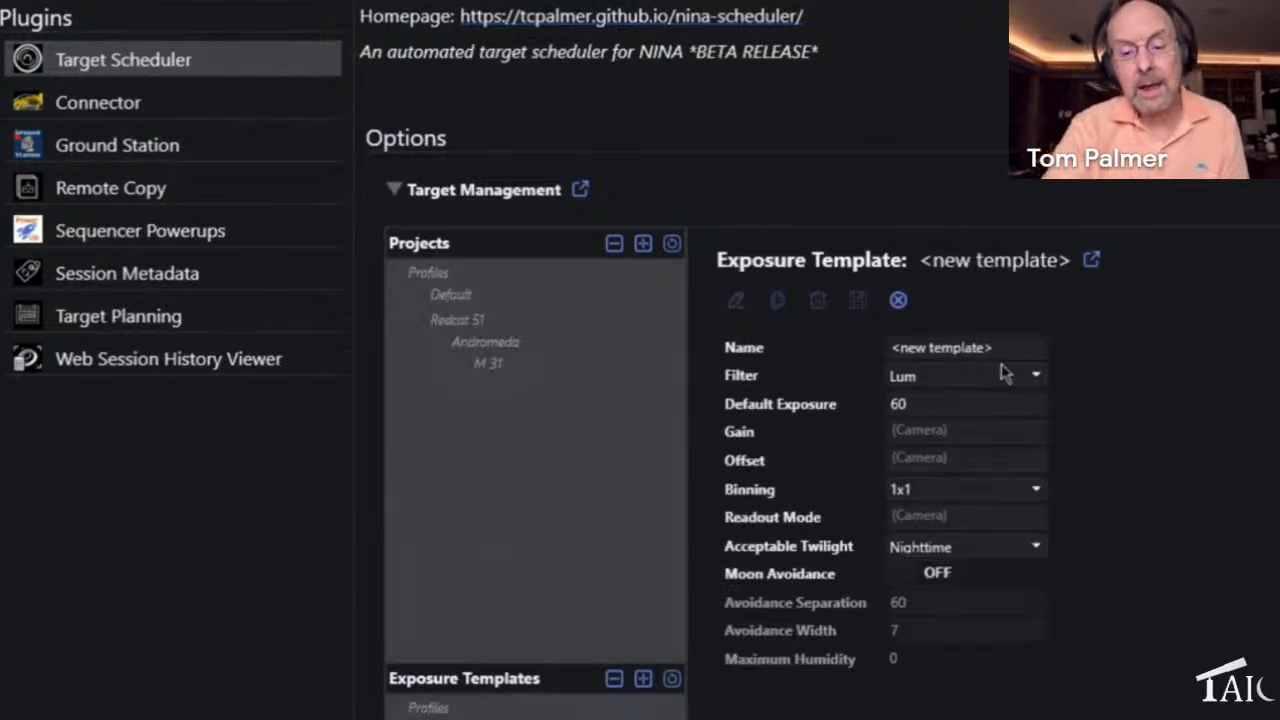
left_click_drag(993, 347, 896, 347)
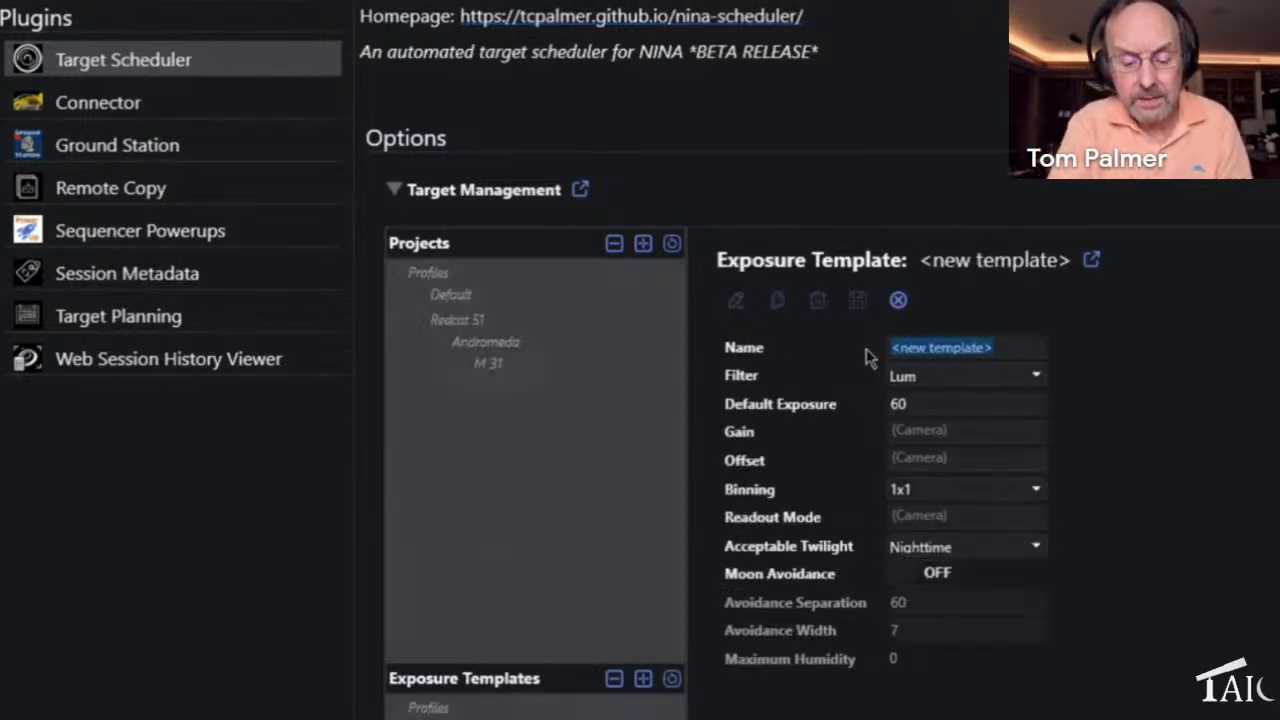
type("Lum")
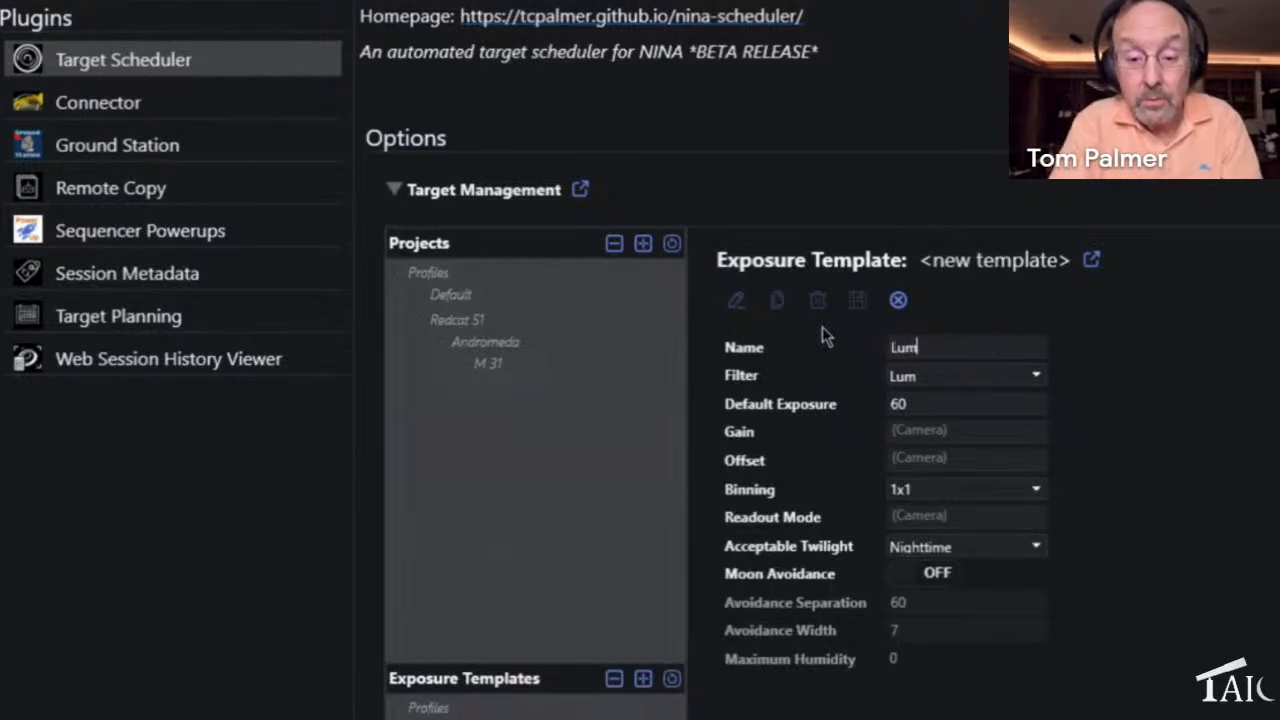
left_click(1036, 378)
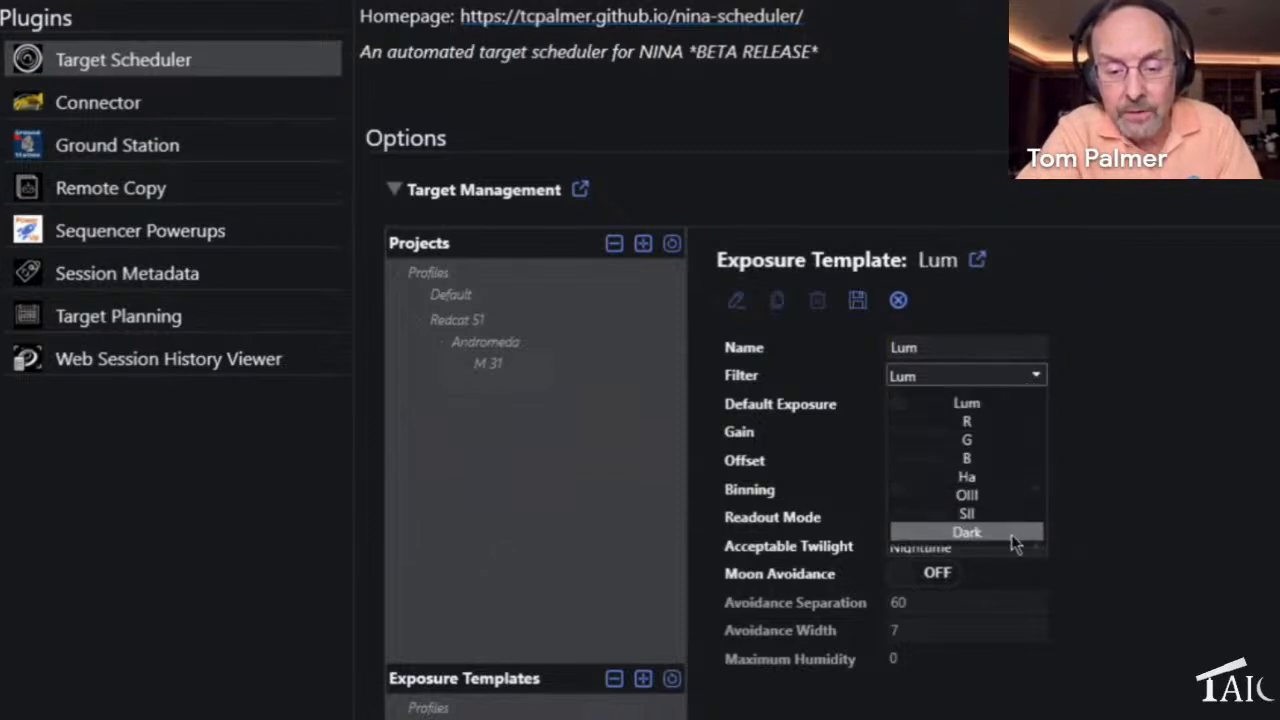
left_click(1020, 405)
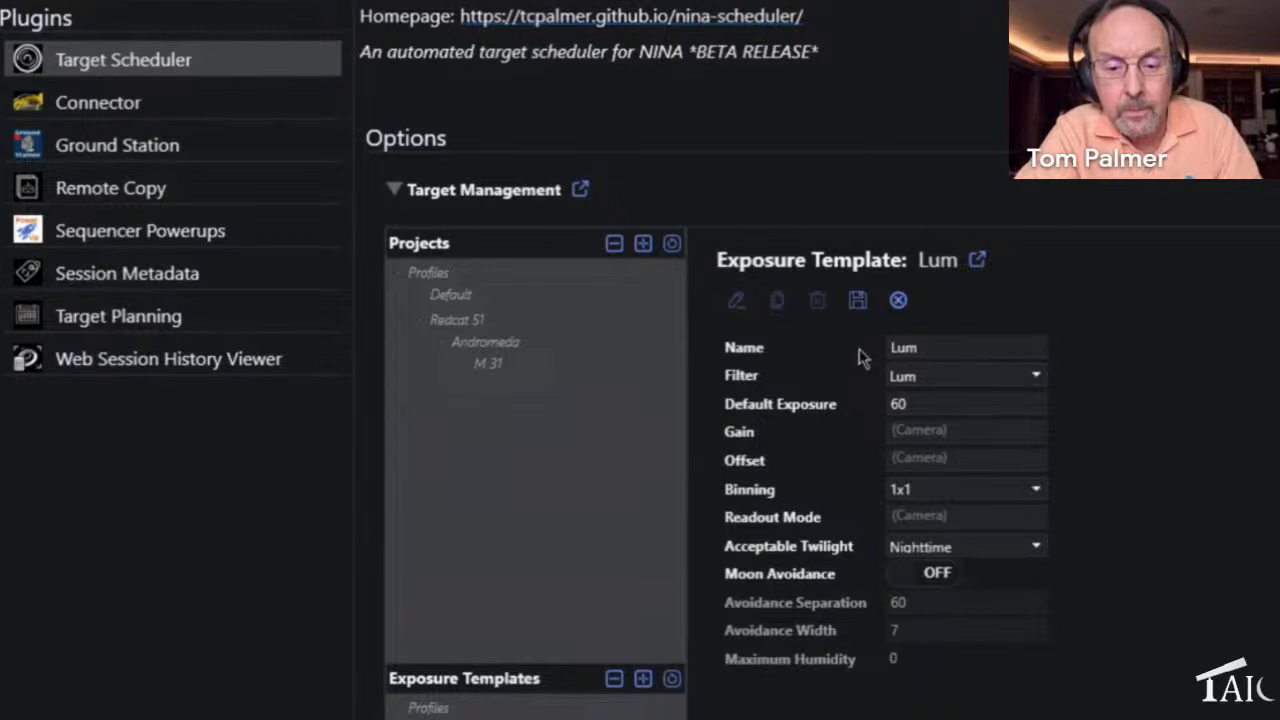
left_click(860, 302)
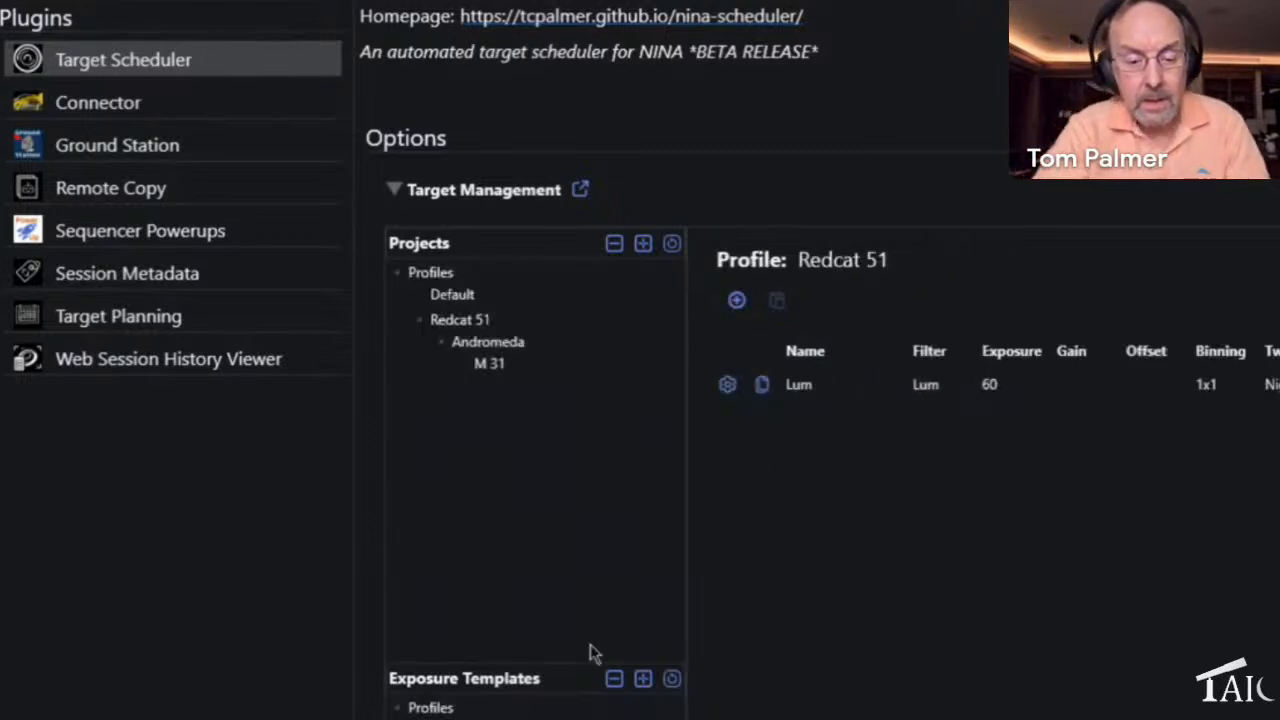
Step: Create and save an exposure template named R with the R filter for the Redcat 51 profile
left_click(737, 299)
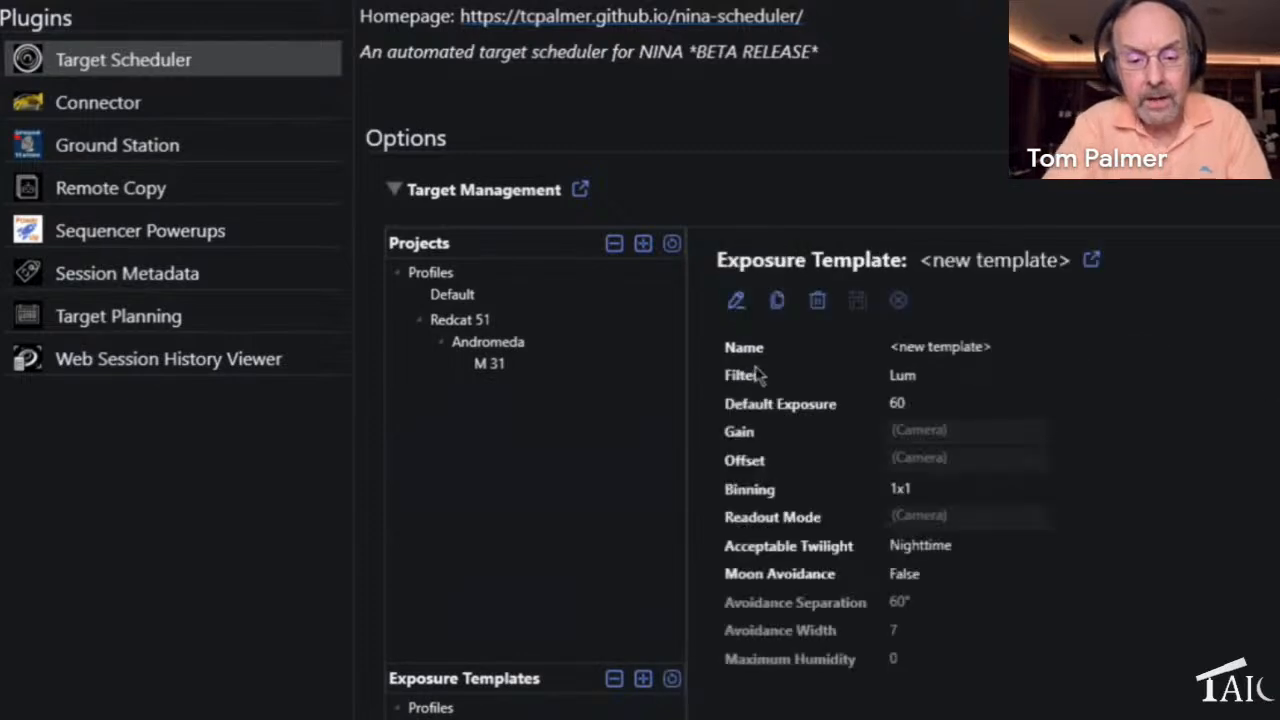
left_click(737, 302)
triple_click(943, 346)
type("R")
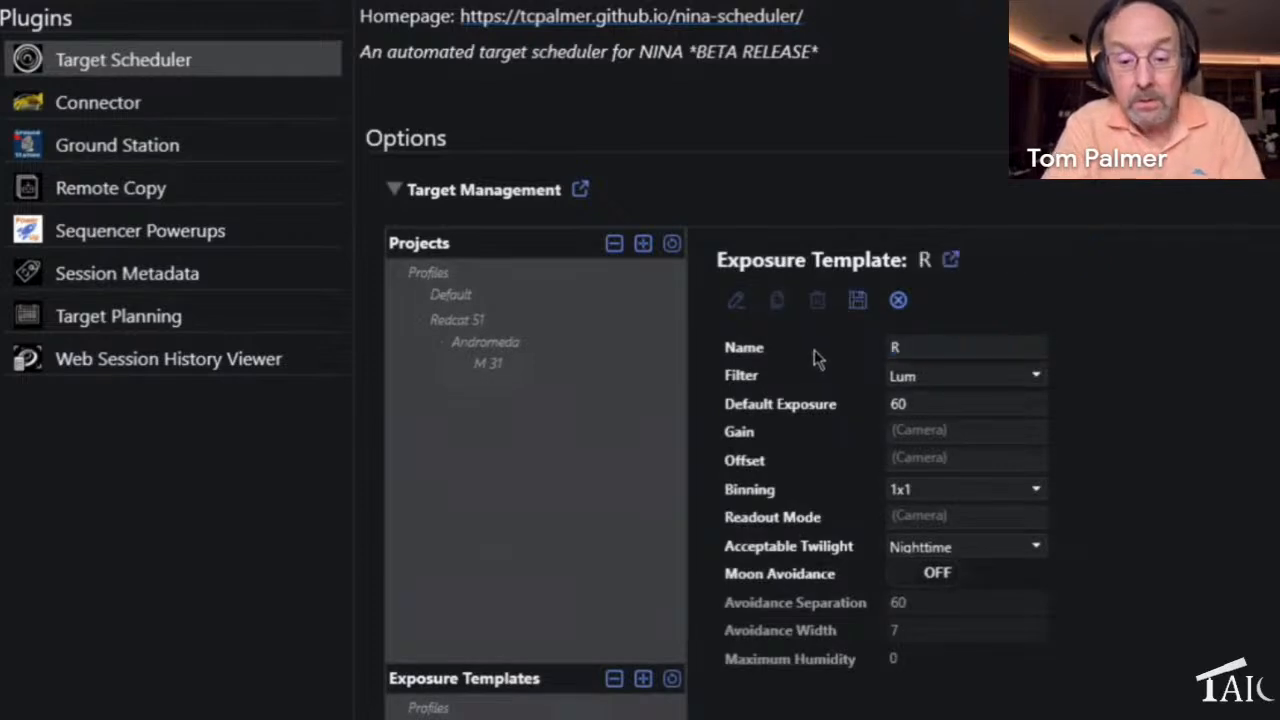
left_click(930, 378)
left_click(960, 422)
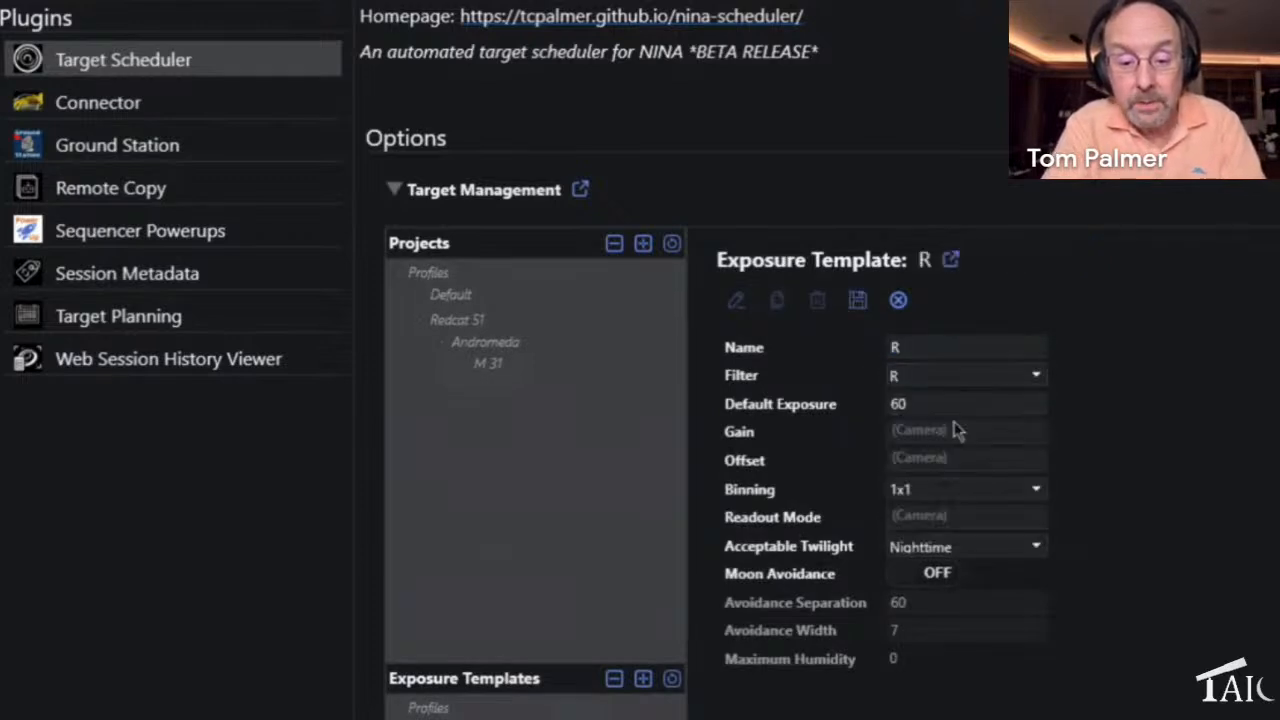
left_click(858, 301)
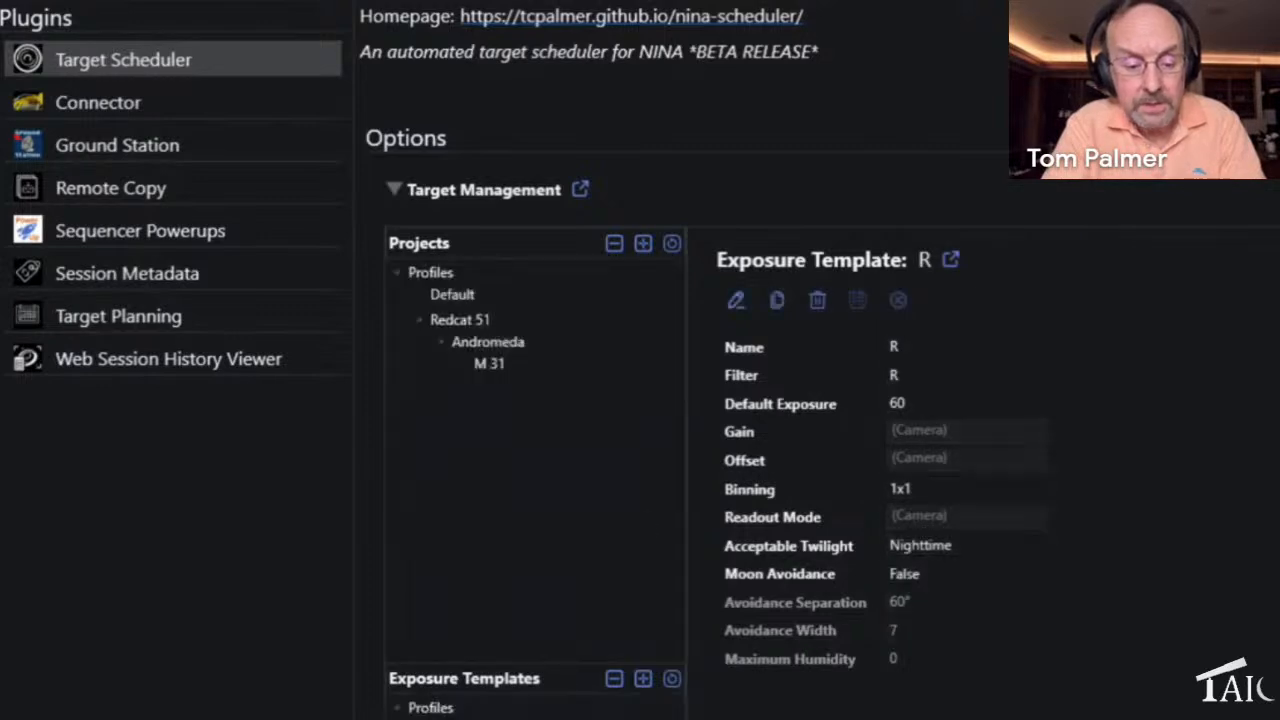
Step: Create and save an exposure template named G with the G filter for the Redcat 51 profile
left_click(736, 299)
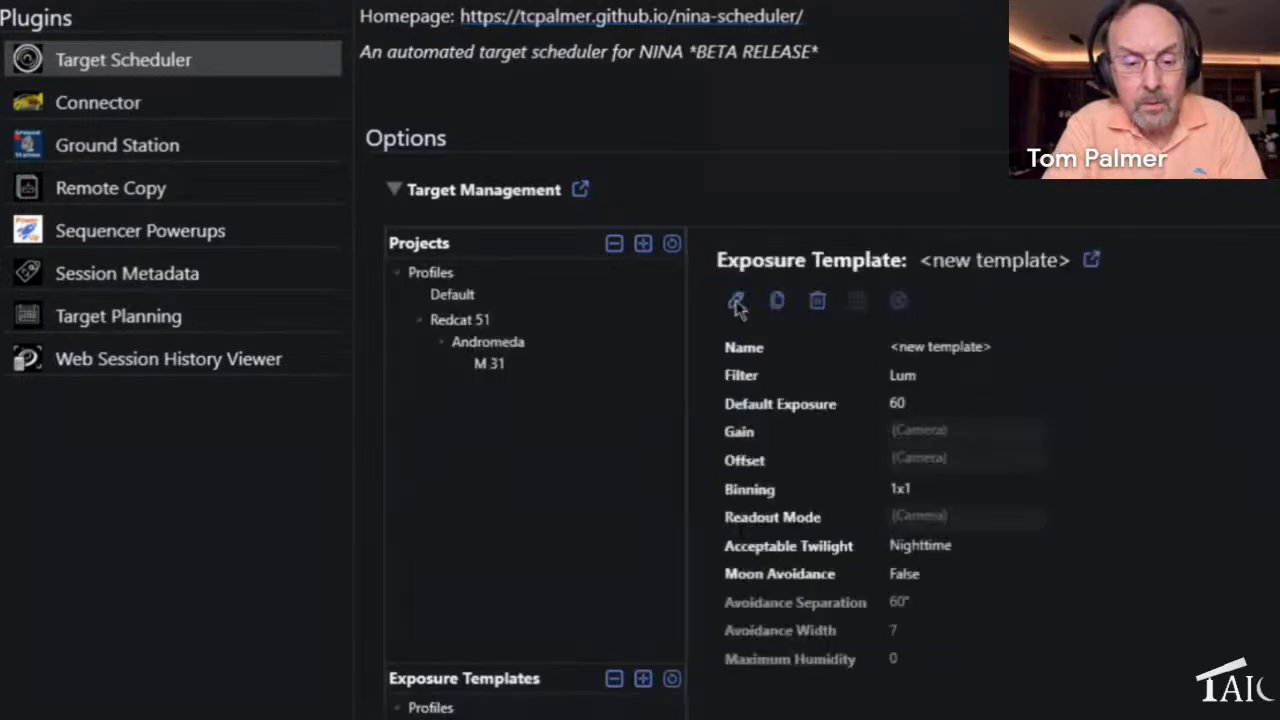
left_click(736, 300)
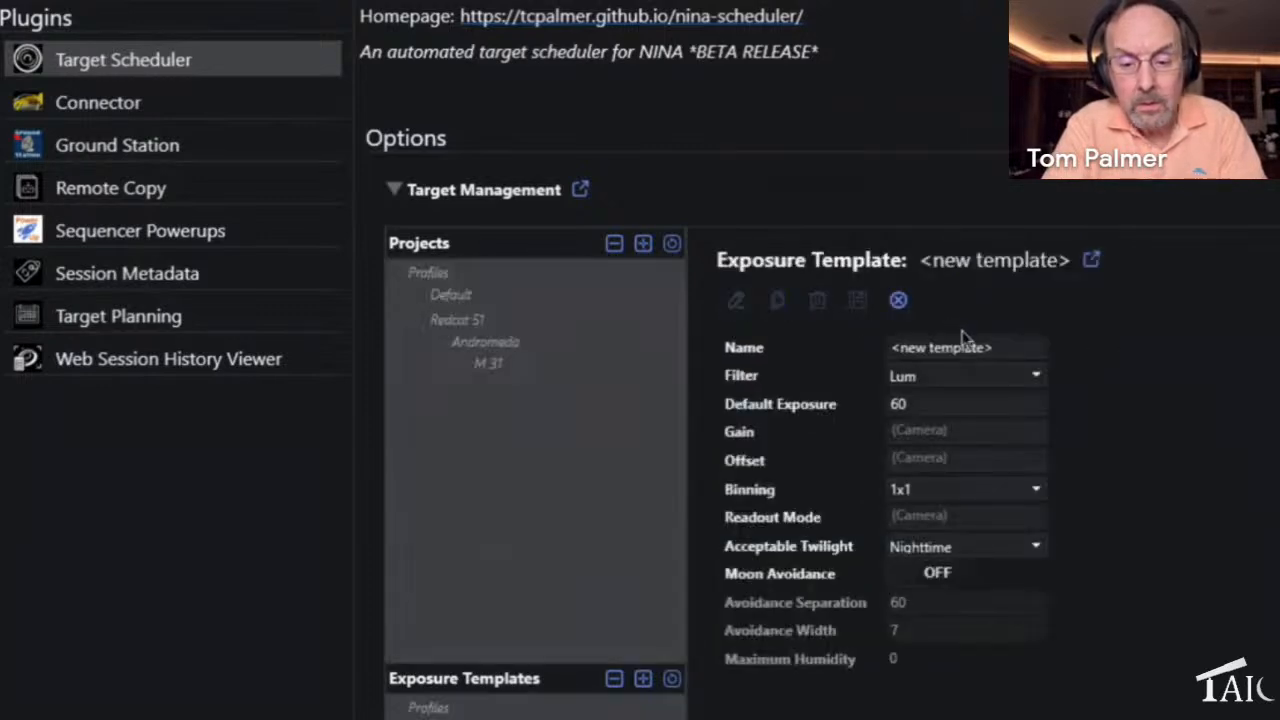
left_click_drag(1034, 350, 808, 354)
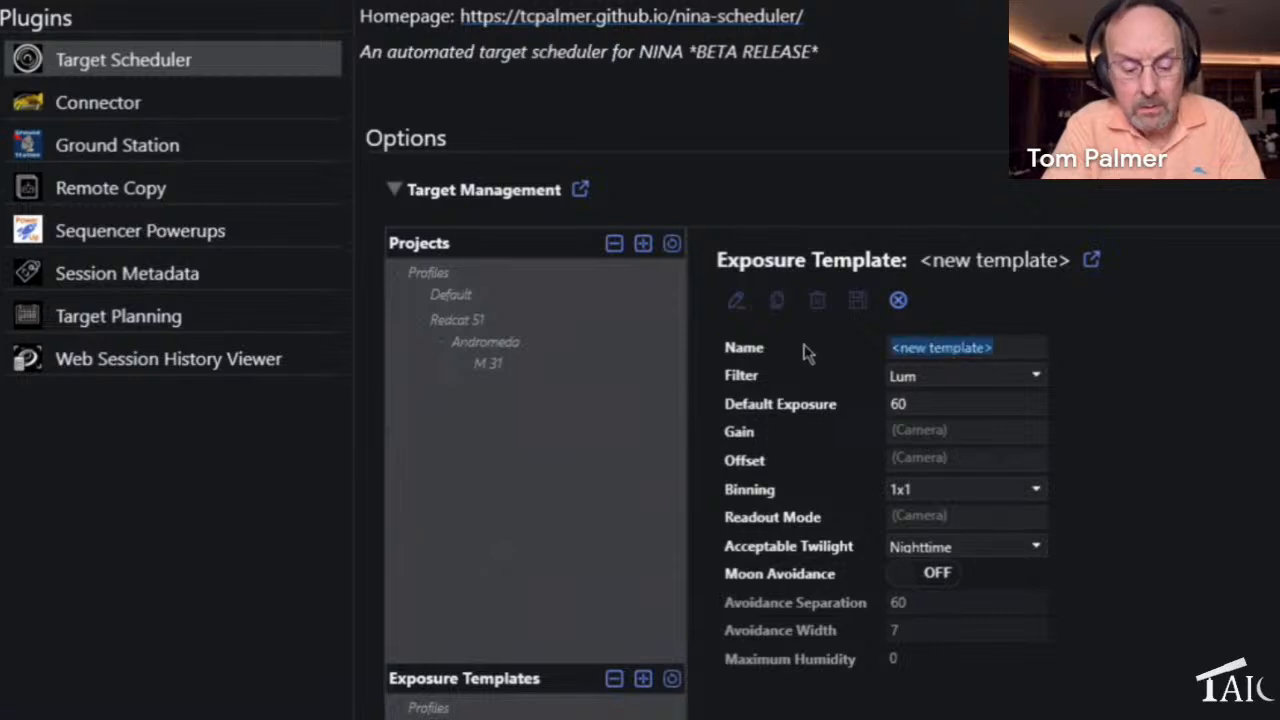
type("G")
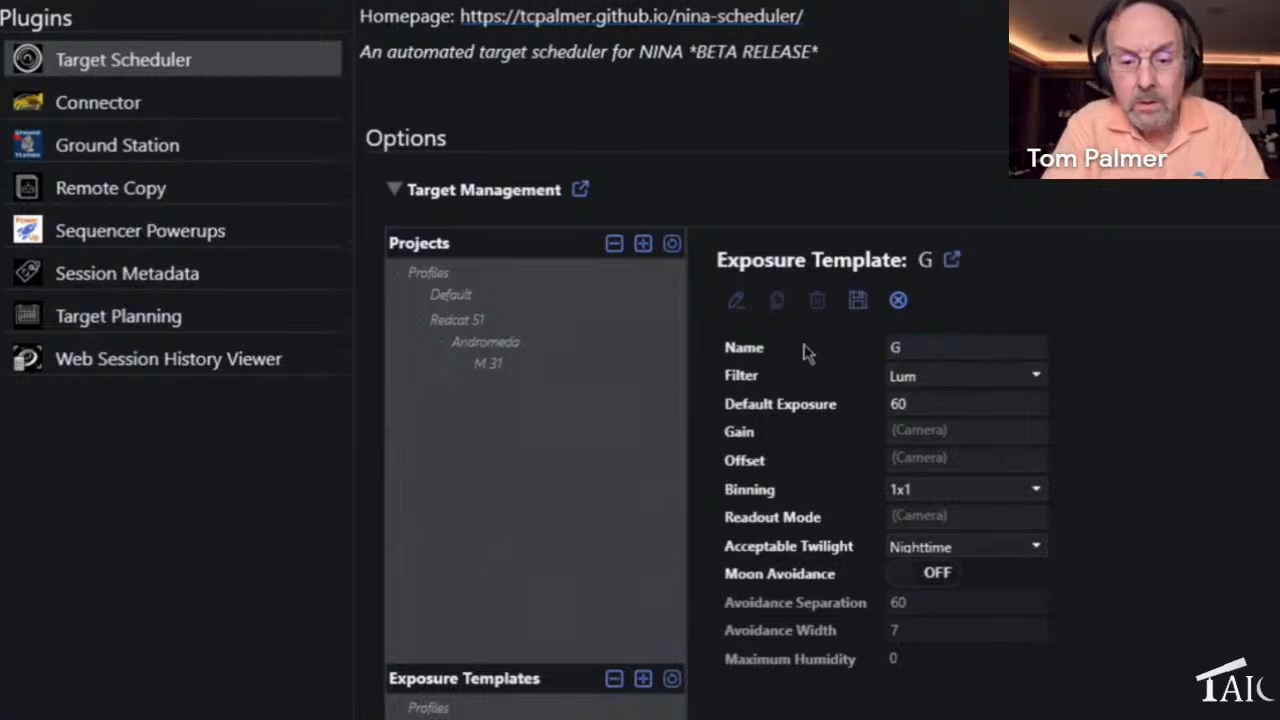
left_click(912, 378)
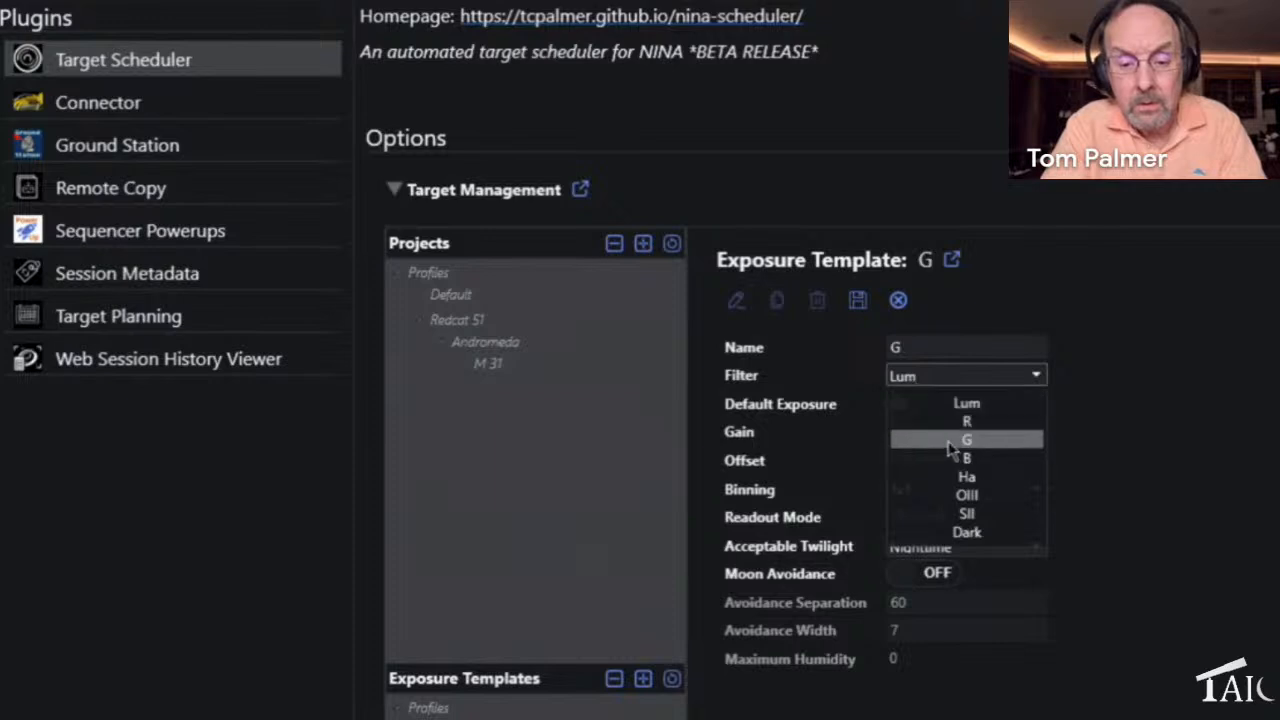
left_click(950, 445)
left_click(855, 301)
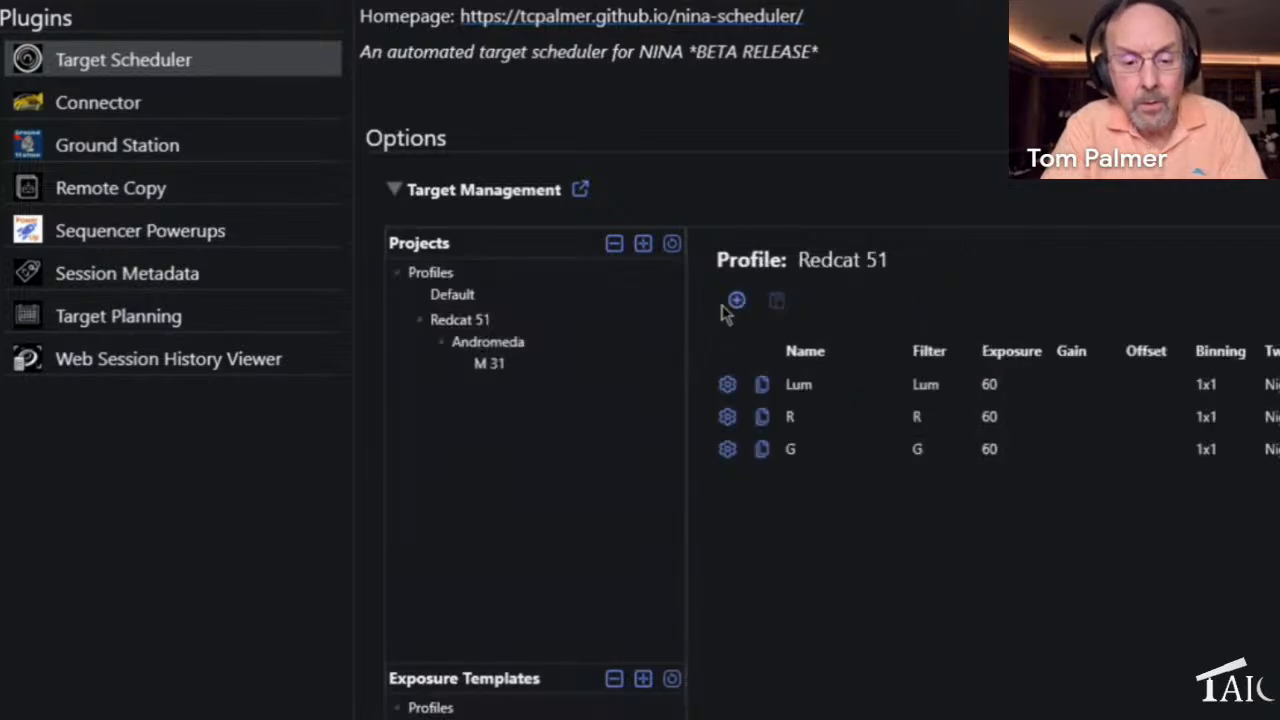
Step: Create and save an exposure template named B with the B filter, and show the Redcat 51 profile's template list
left_click(733, 303)
left_click(738, 302)
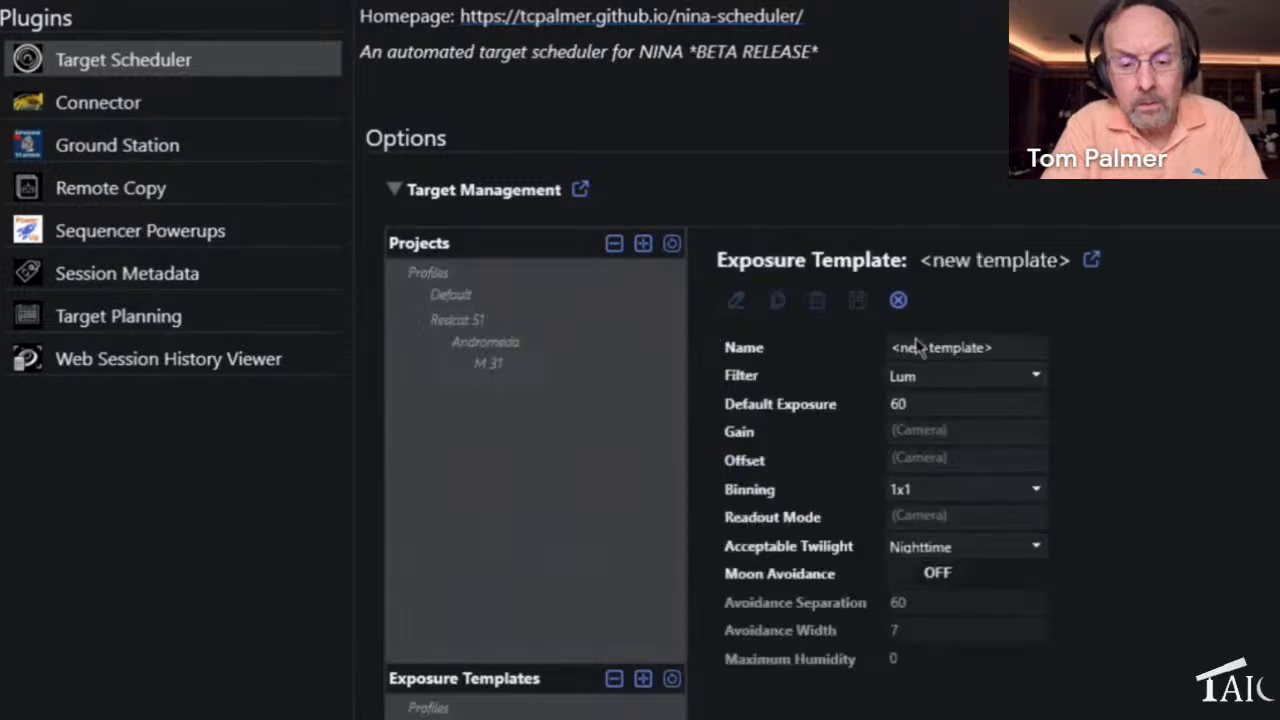
left_click_drag(995, 346, 815, 350)
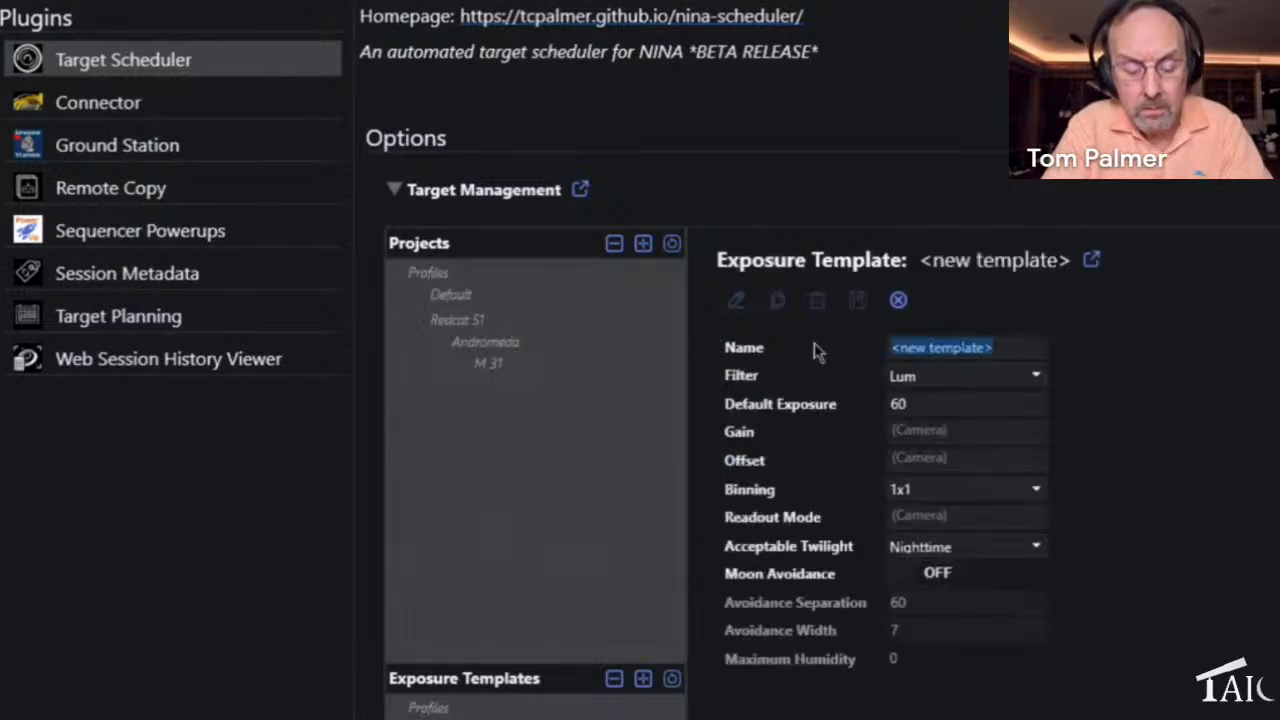
type("B")
left_click(908, 375)
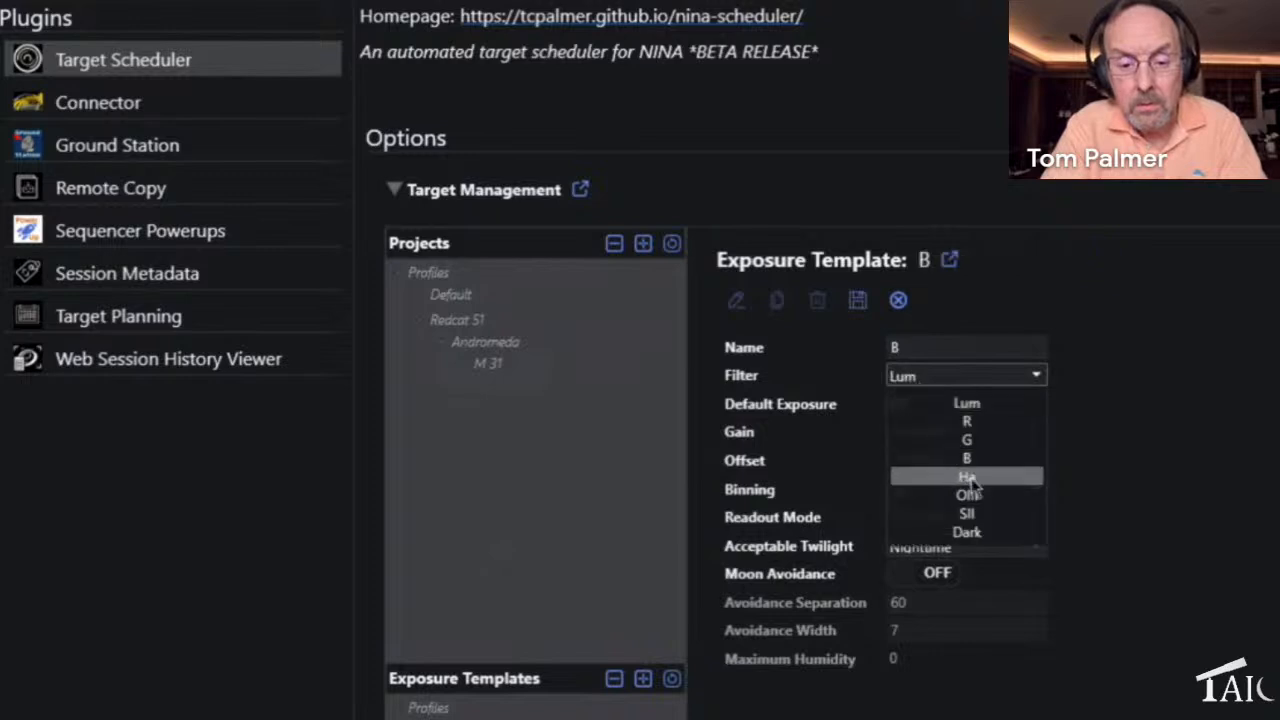
left_click(966, 458)
left_click(856, 301)
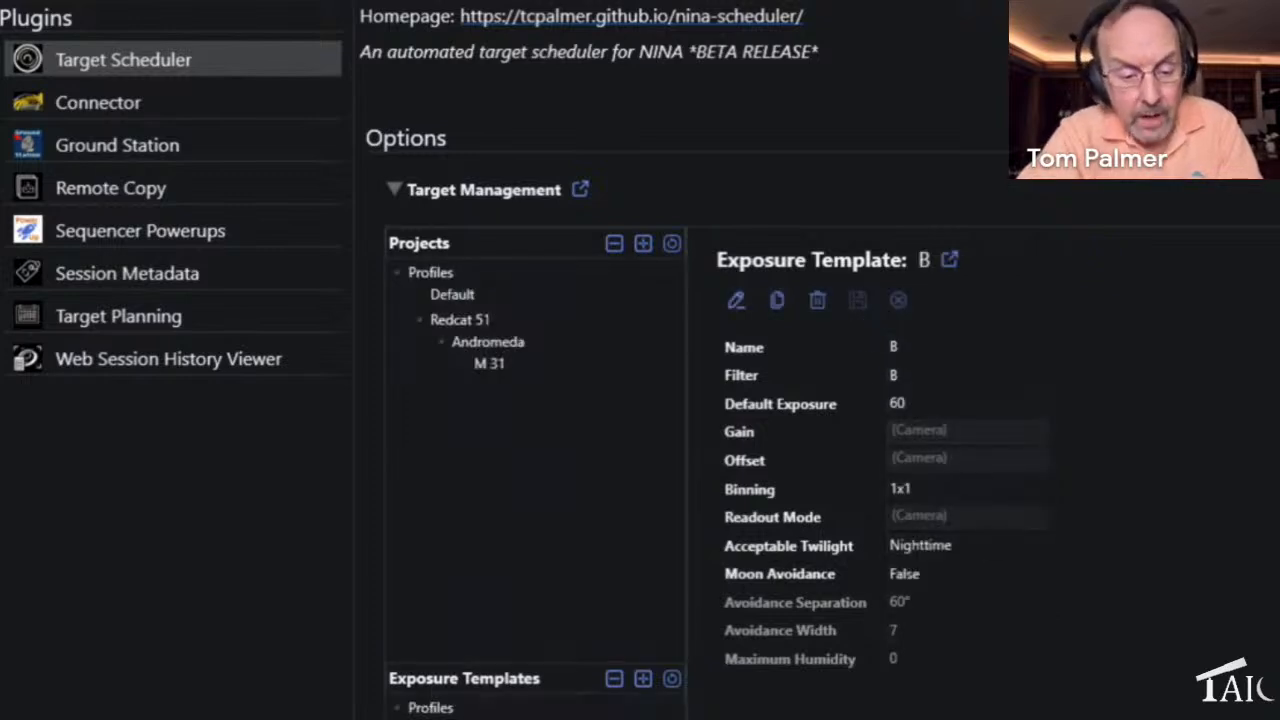
left_click(460, 719)
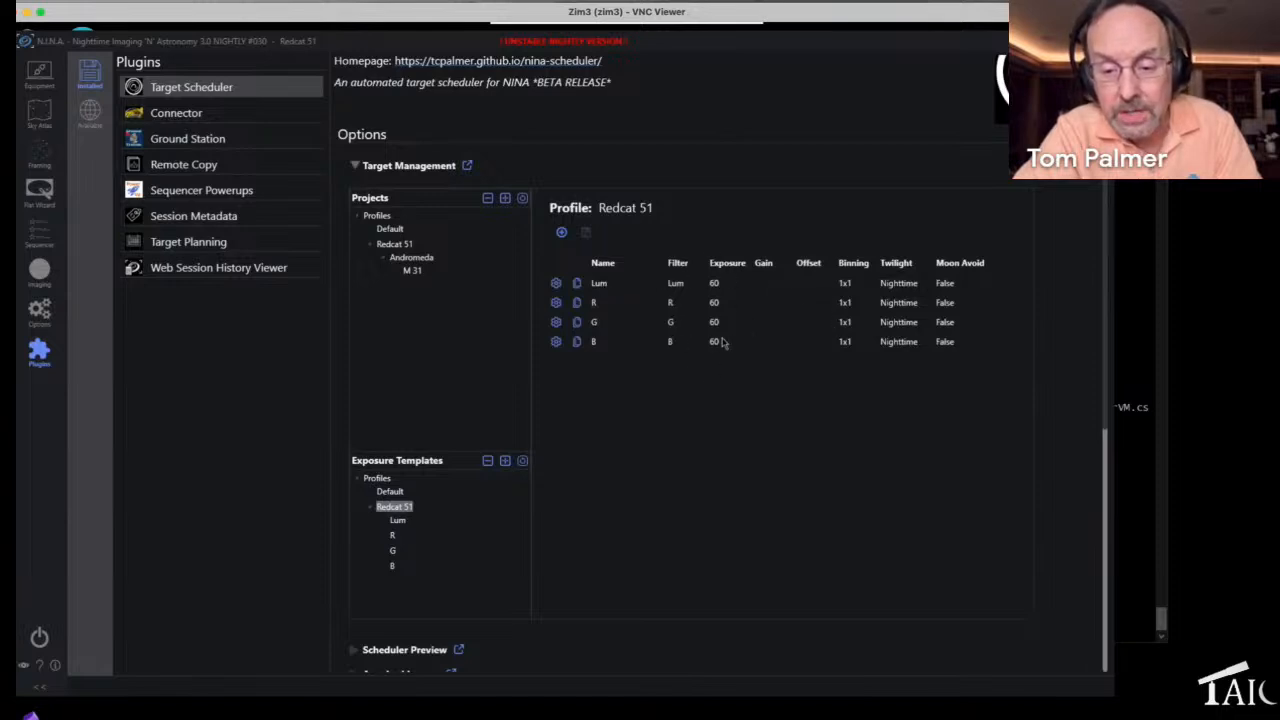
Step: Edit the M 31 target and add an exposure plan using the Lum template with 5 desired exposures
left_click(412, 271)
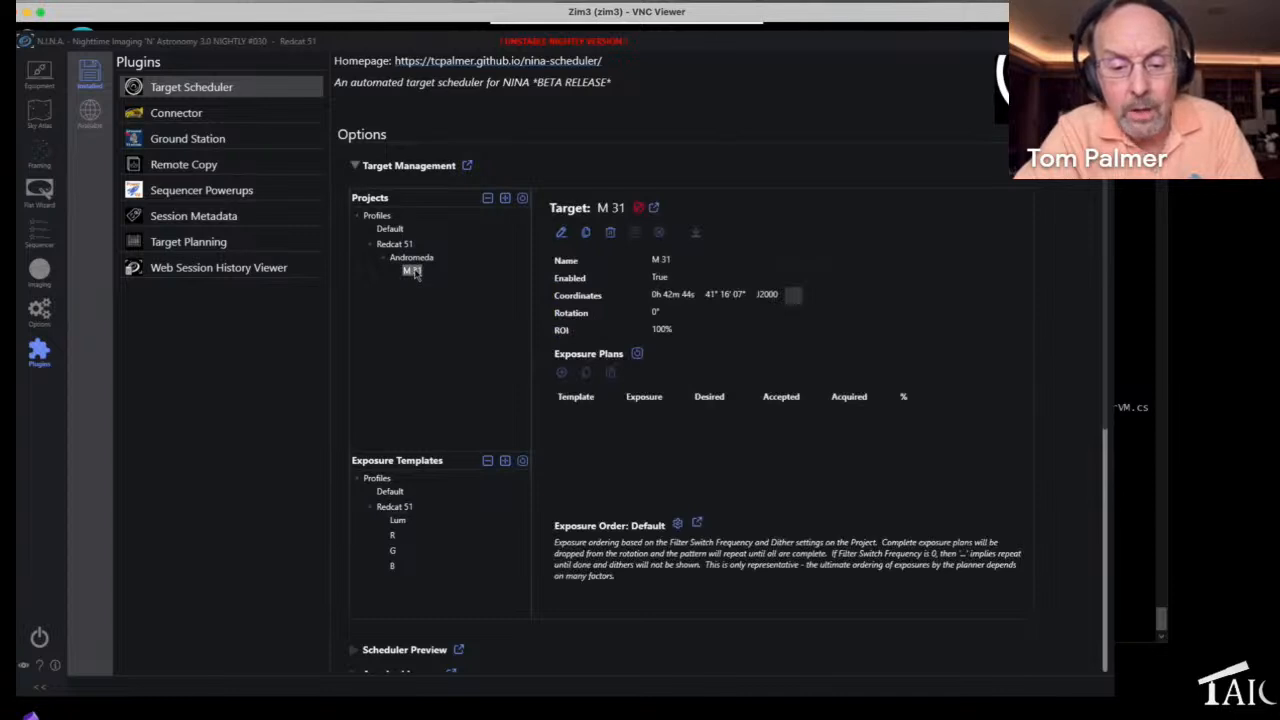
left_click(561, 232)
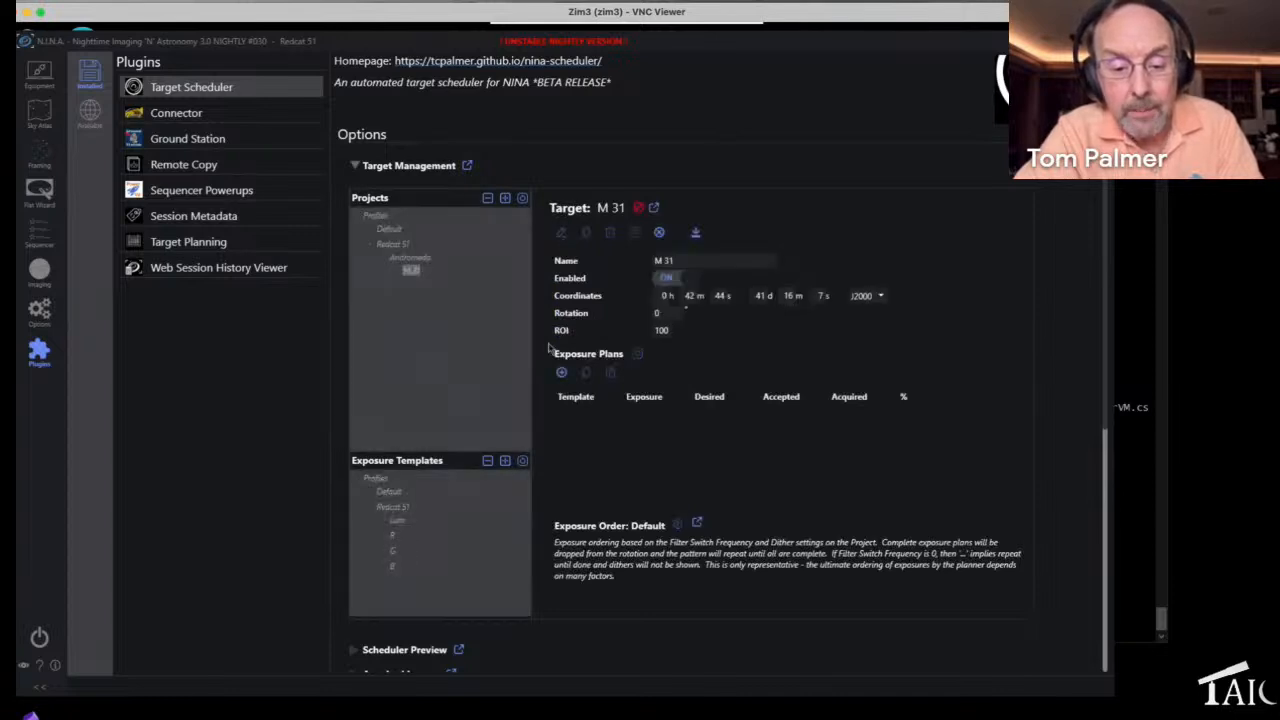
left_click(561, 373)
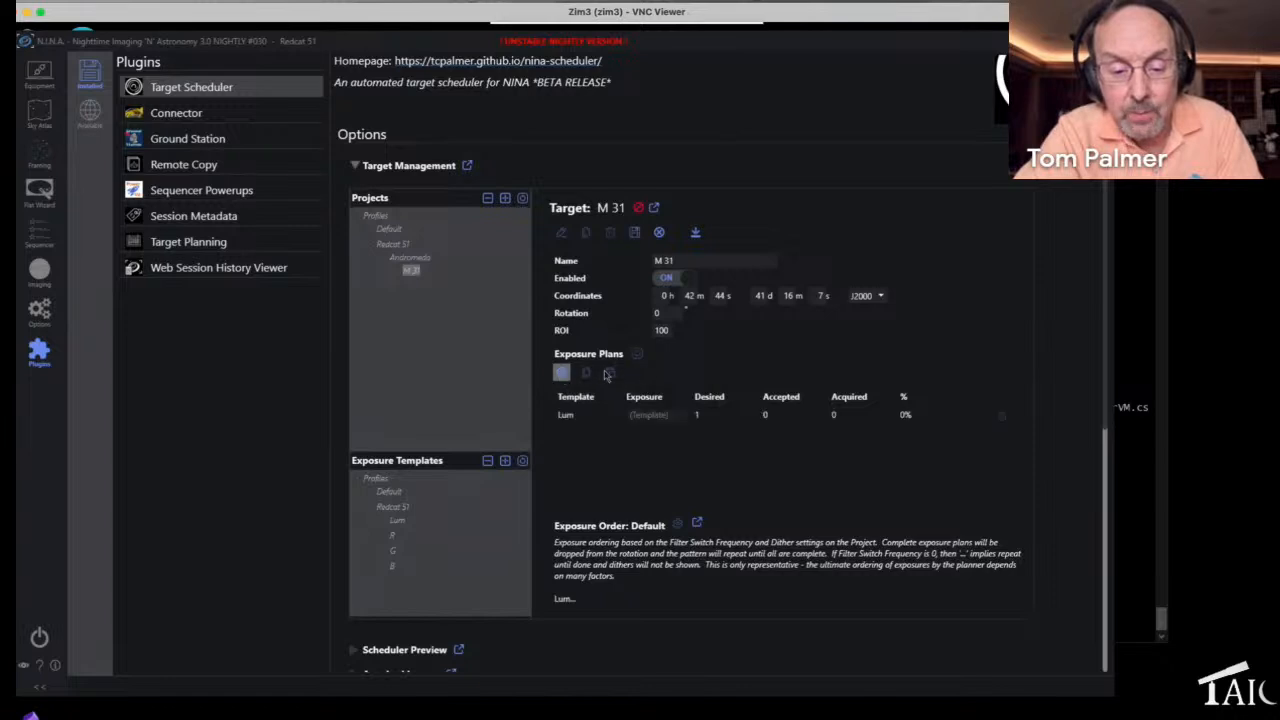
left_click(577, 420)
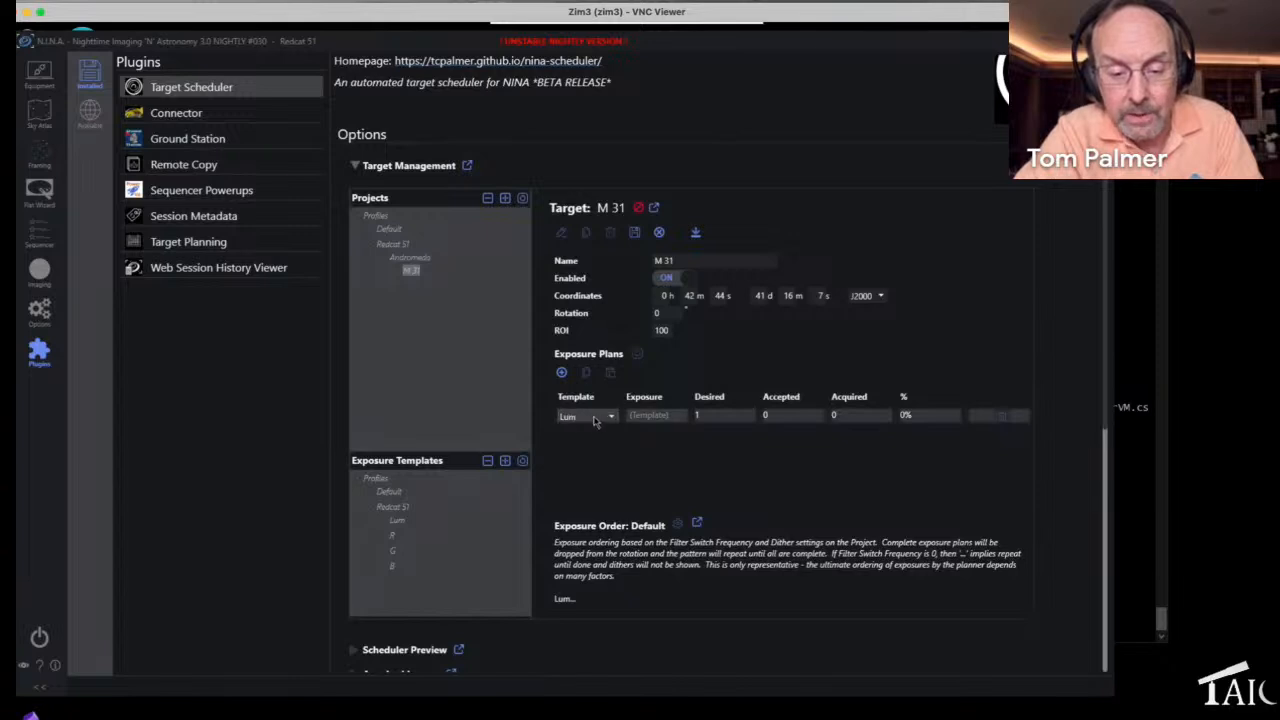
left_click(585, 420)
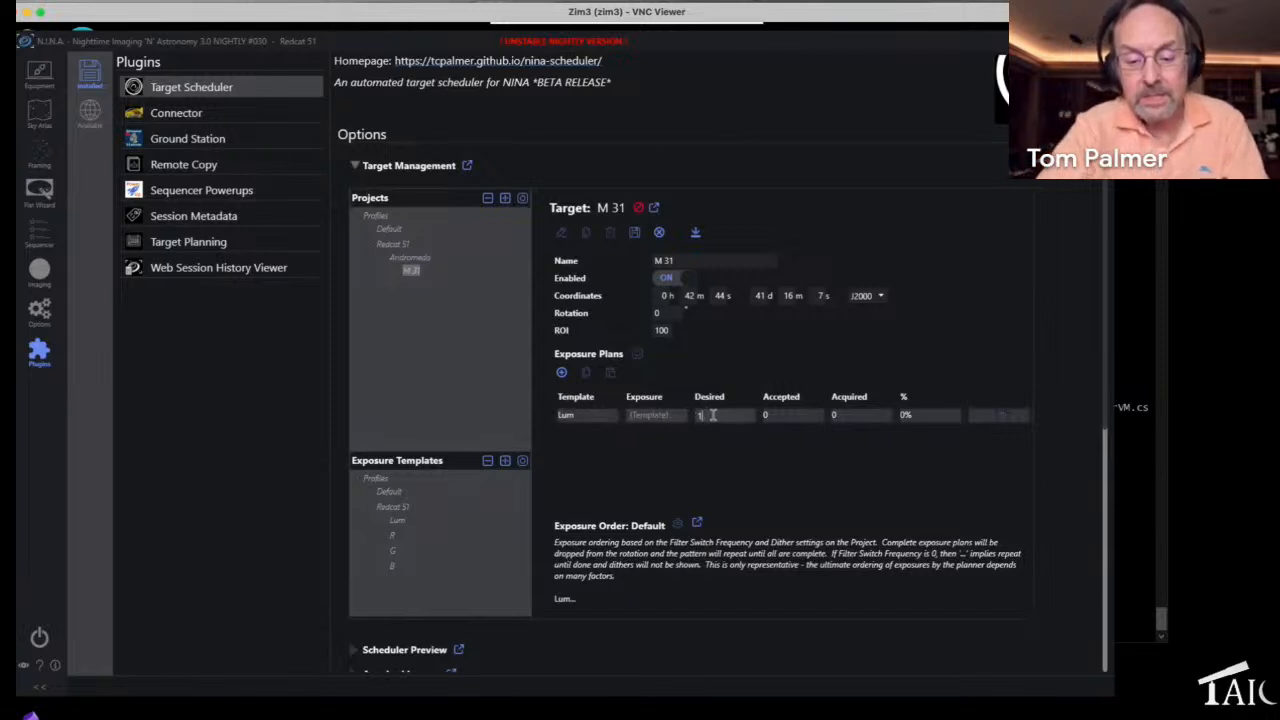
key("Tab")
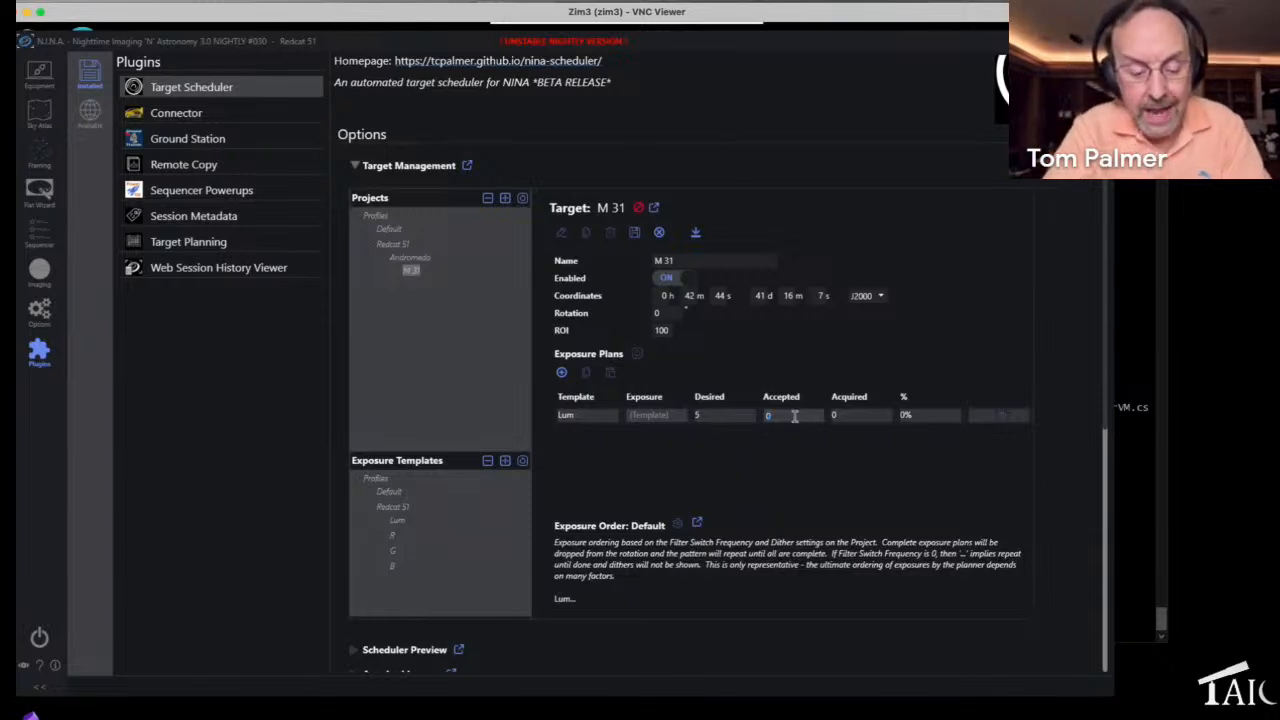
Step: Set the Lum exposure plan's accepted count to 3 and save the M 31 target
key("Return")
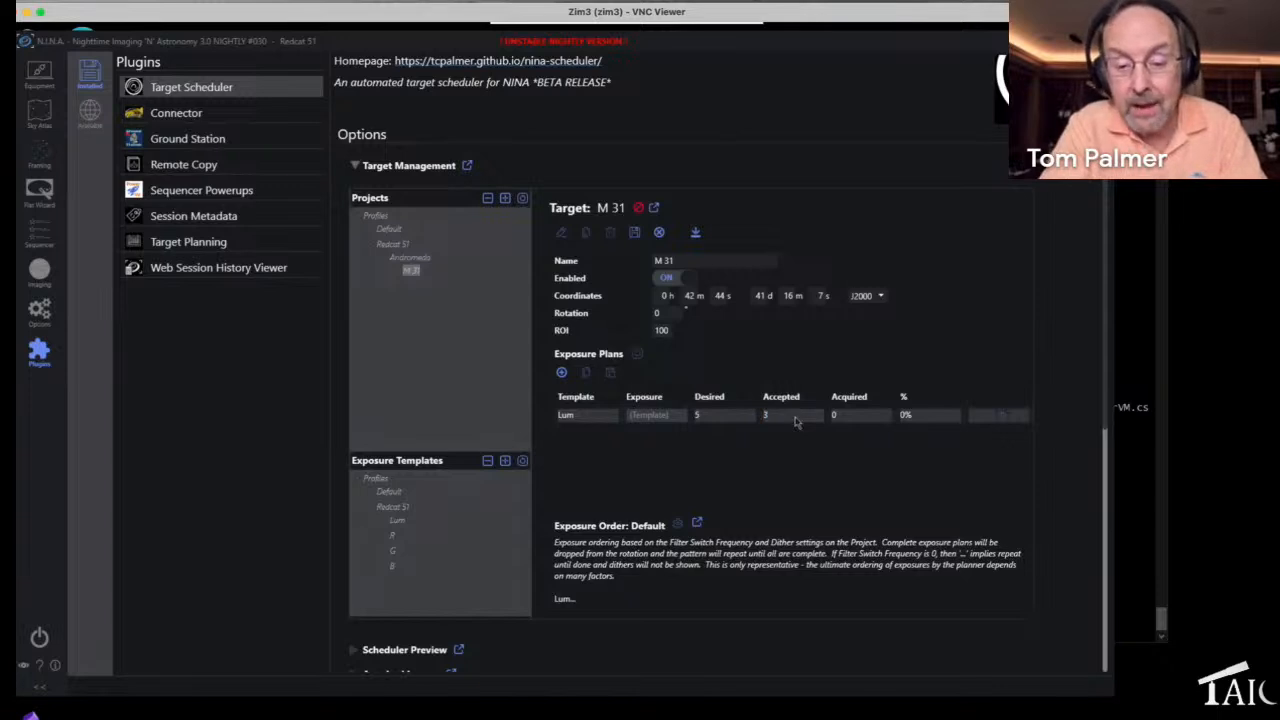
left_click(791, 414)
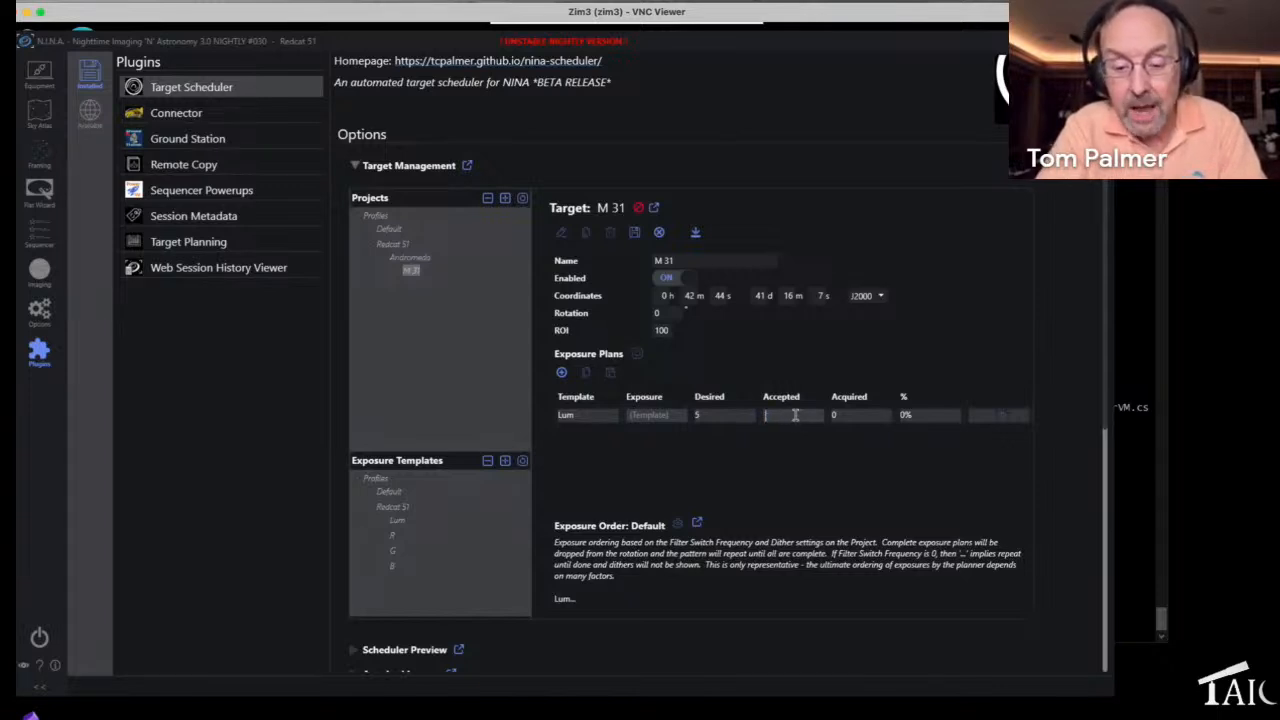
key("Return")
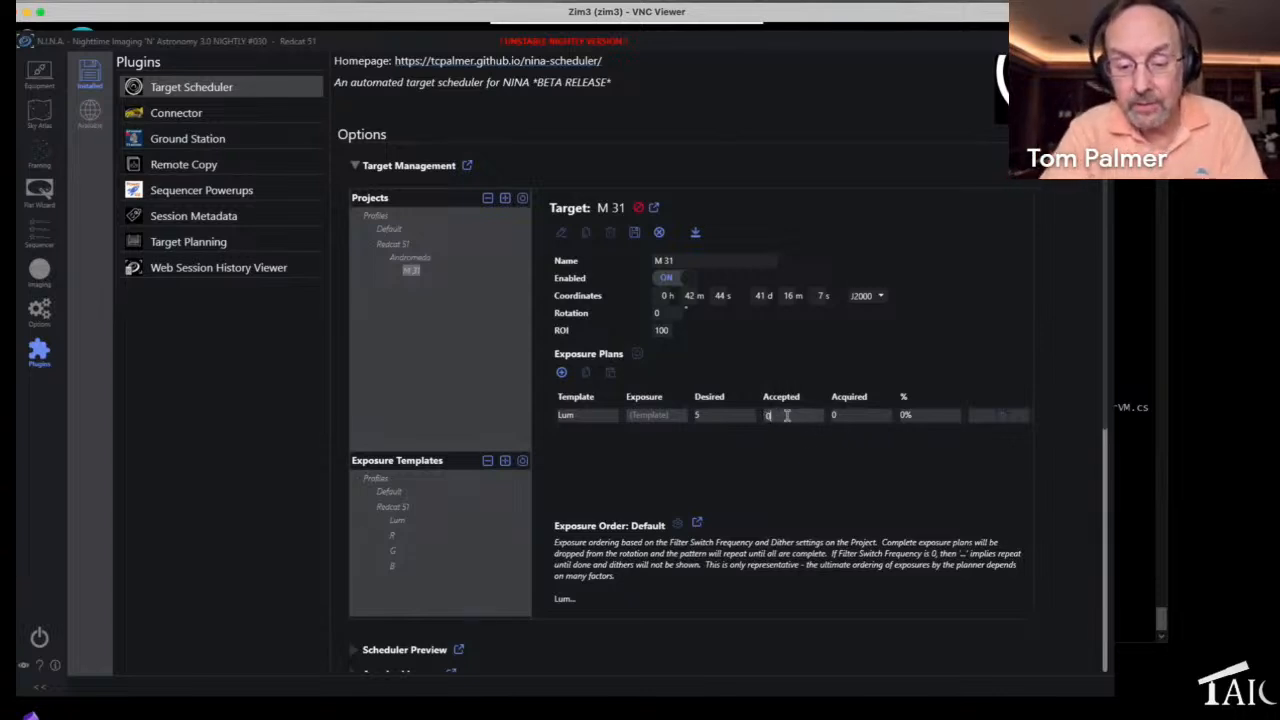
key("Return")
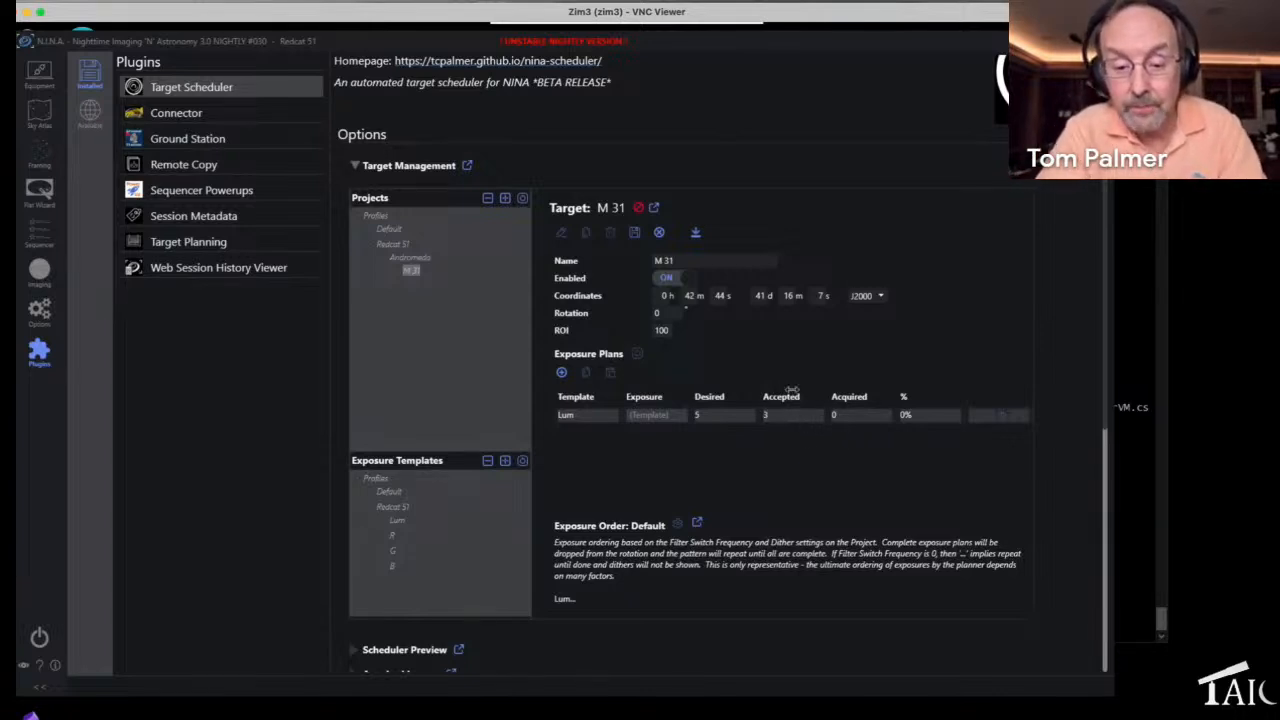
left_click(634, 232)
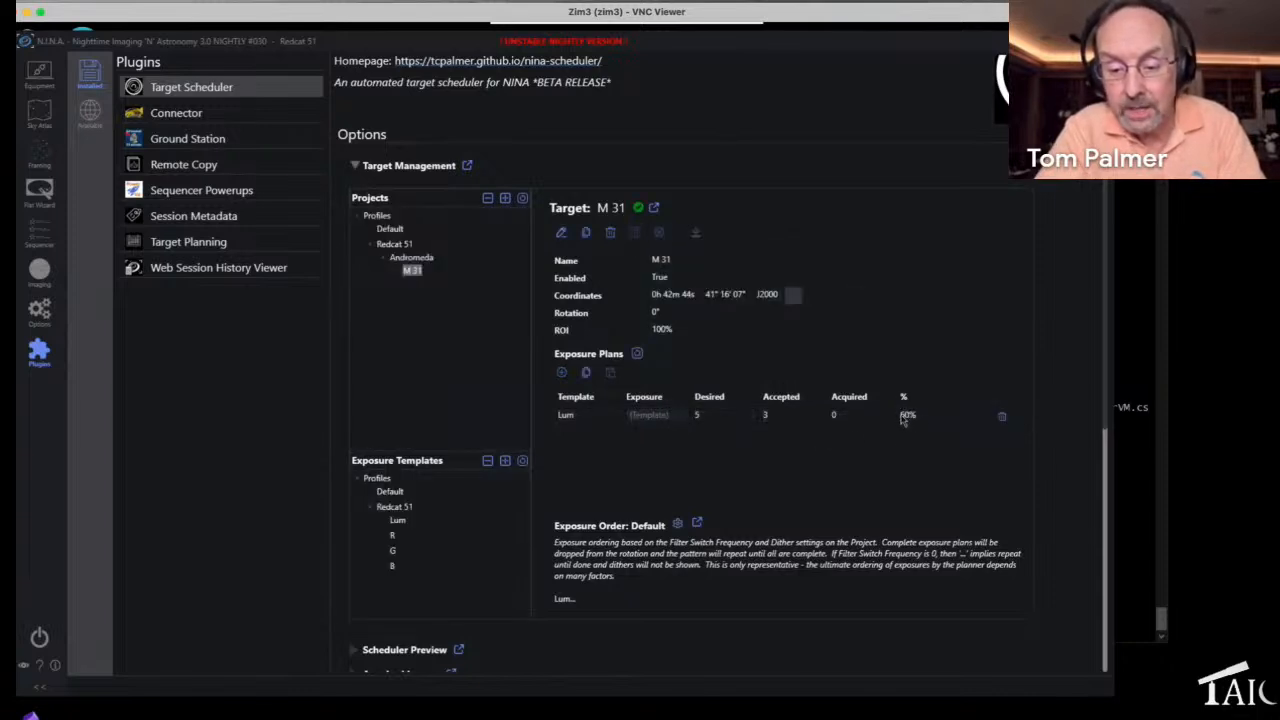
Step: Reopen the M 31 target for editing and set the Lum plan's accepted count to 0
left_click(561, 233)
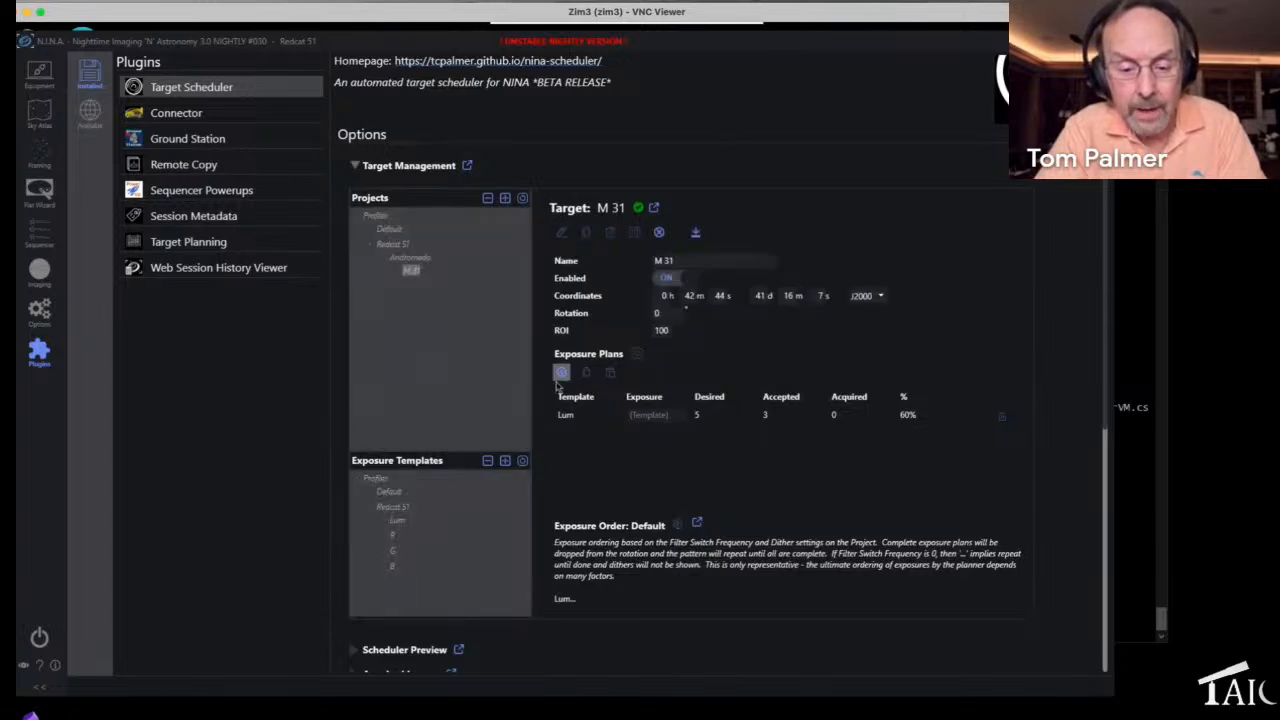
double_click(771, 415)
type("0")
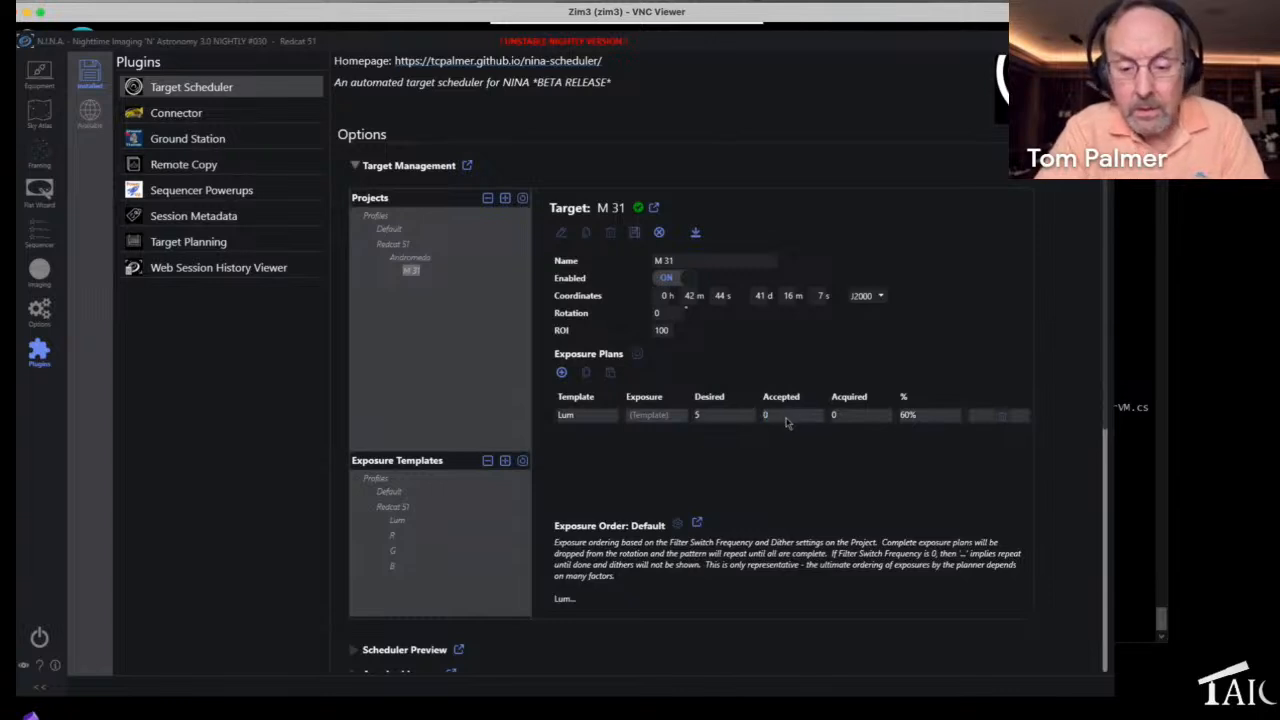
Step: Add an exposure plan to M 31 using the R template with 5 desired exposures
left_click(561, 372)
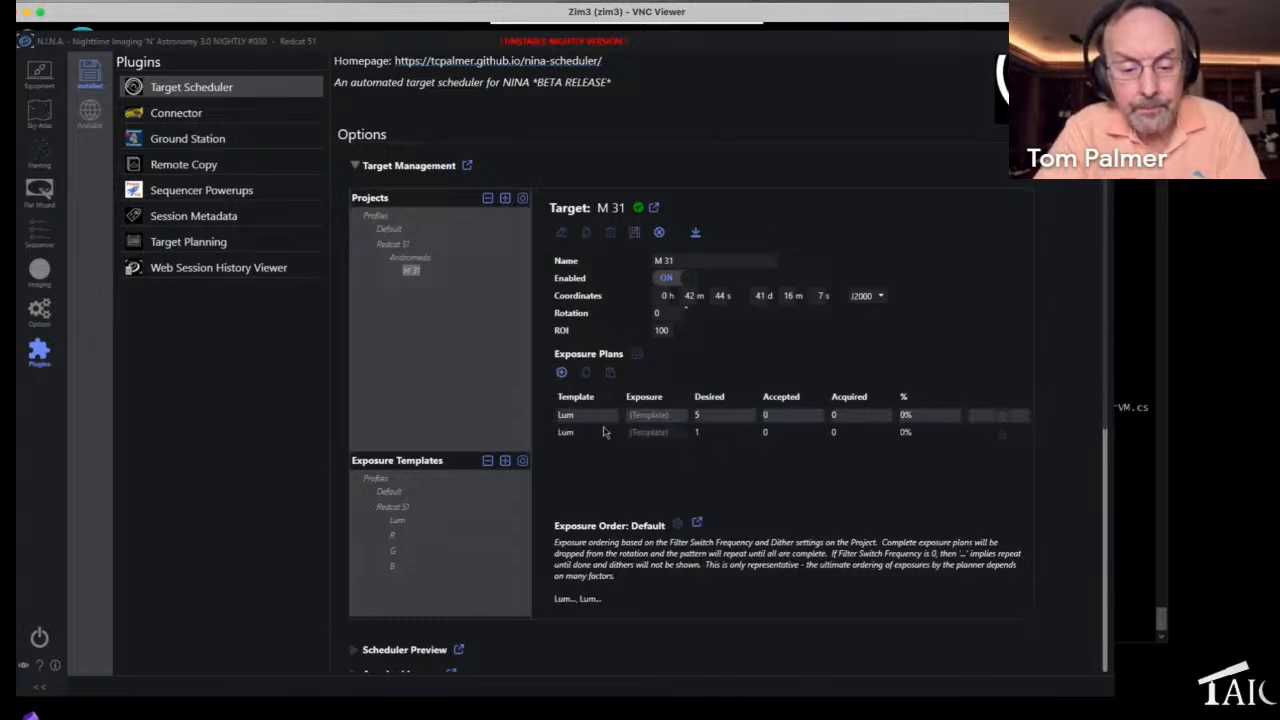
left_click(603, 436)
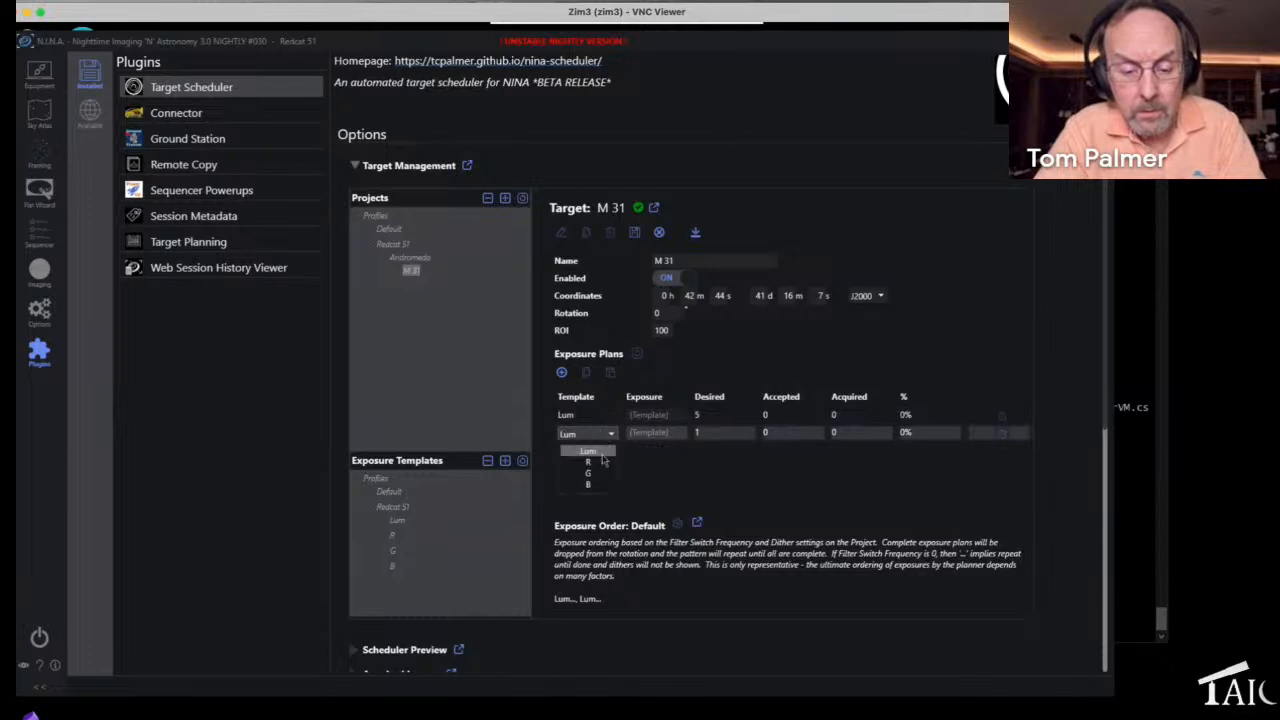
left_click(604, 458)
left_click(713, 437)
type("5")
key("Tab")
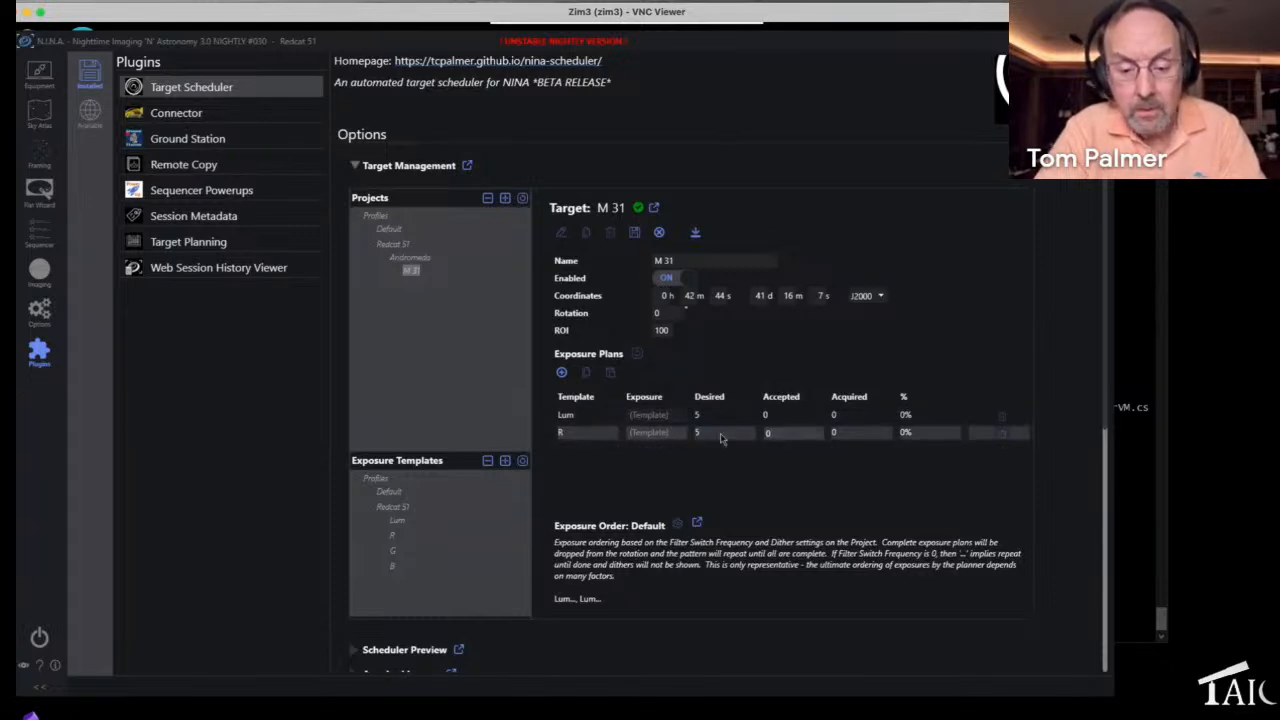
Step: Add an exposure plan to M 31 using the G template with 5 desired exposures
left_click(562, 373)
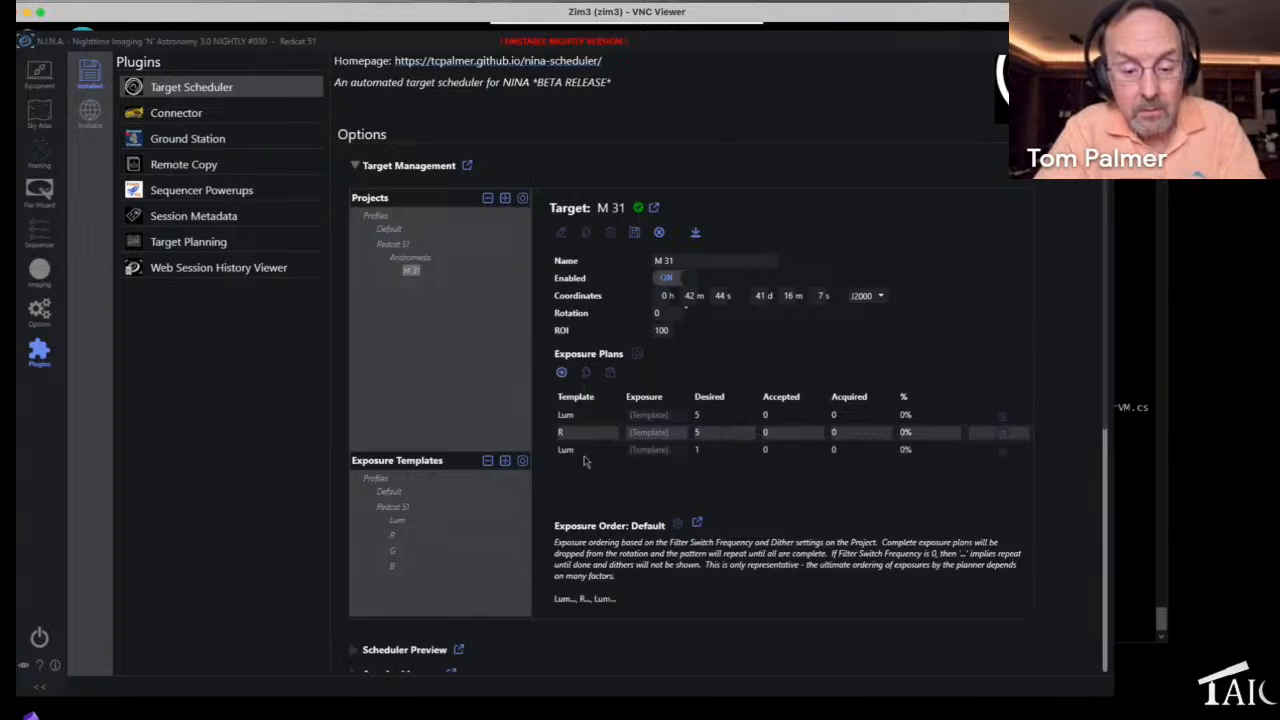
left_click(600, 451)
left_click(609, 451)
left_click(606, 490)
left_click(713, 461)
left_click(718, 451)
type("5")
key("Tab")
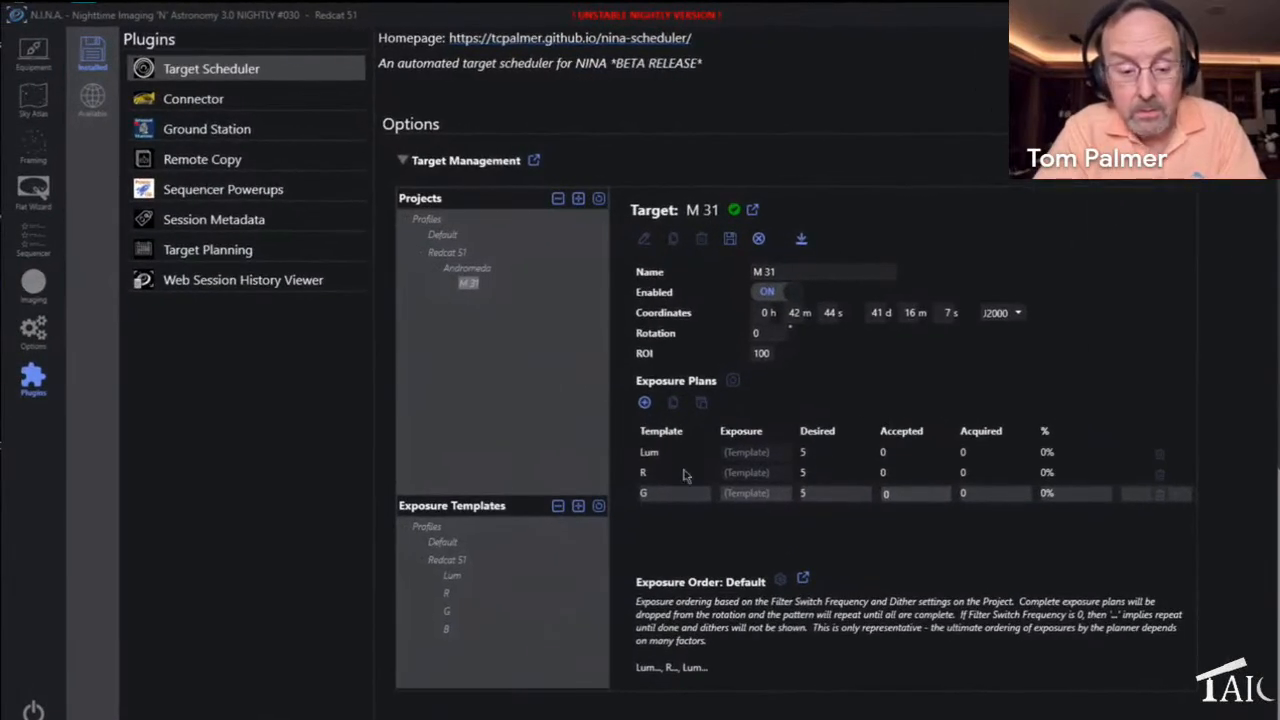
Step: Add an exposure plan to M 31 using the B template with 5 desired exposures, and save the target
left_click(644, 402)
left_click(672, 518)
left_click(690, 514)
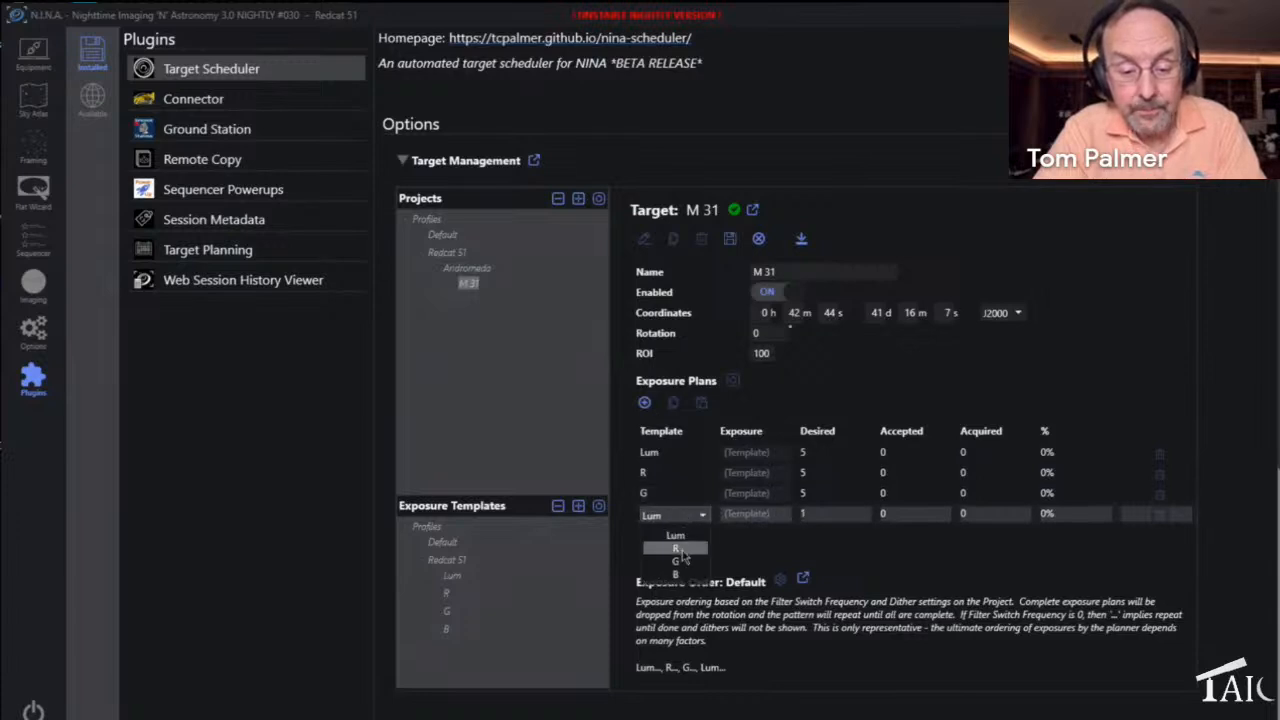
left_click(660, 578)
left_click(817, 514)
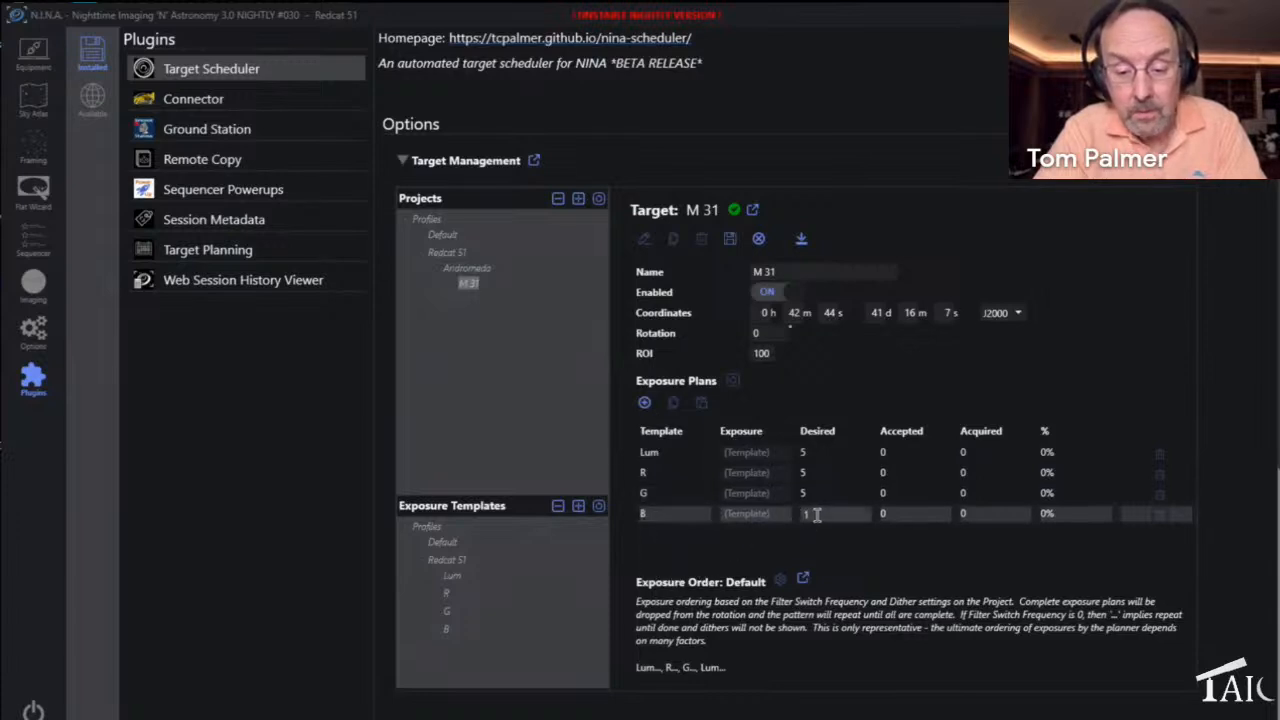
key("BackSpace")
type("5")
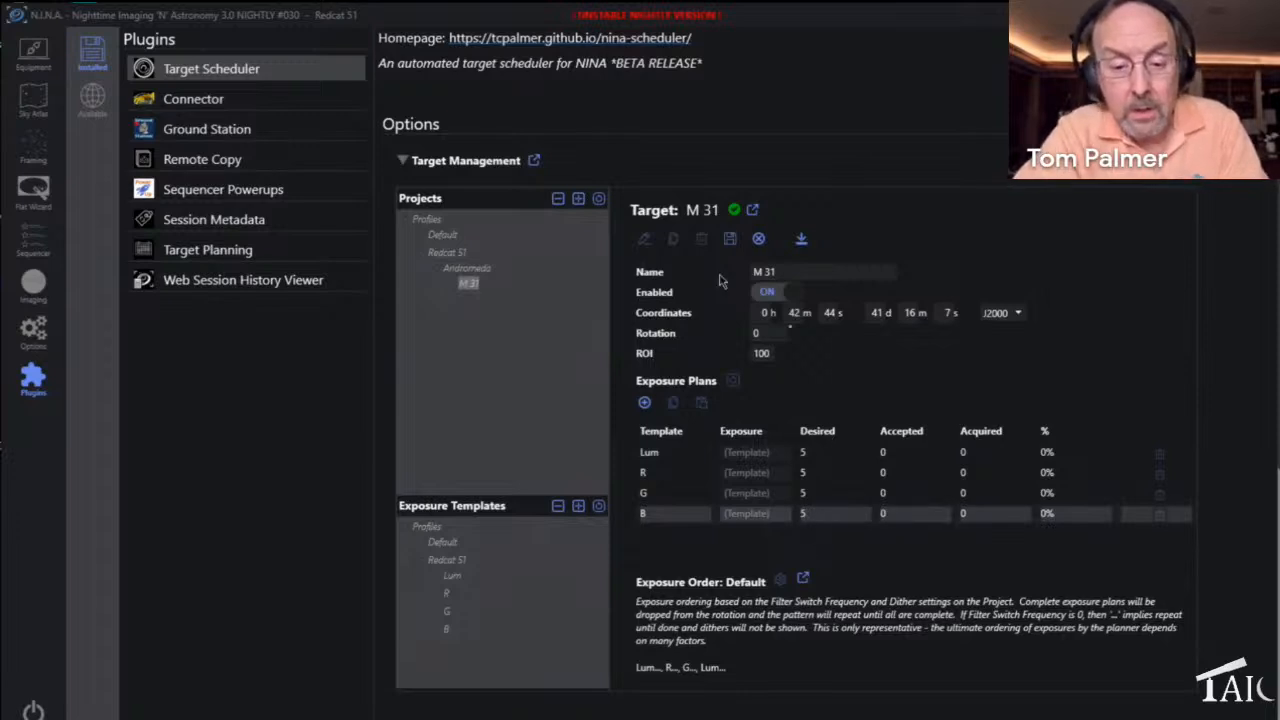
left_click(730, 238)
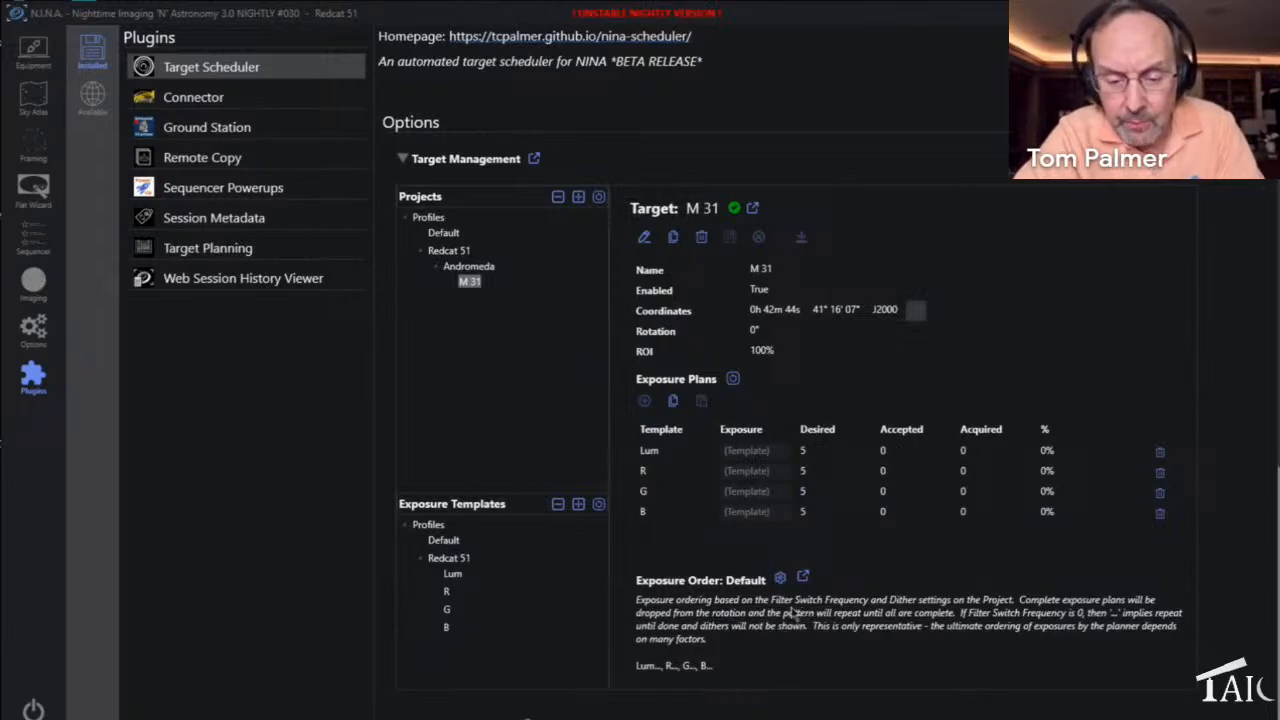
Step: Override M 31's exposure order with the sequence Lum, Lum, Dither, R, G, B, Dither and save it
scroll(795, 612, "down", 1)
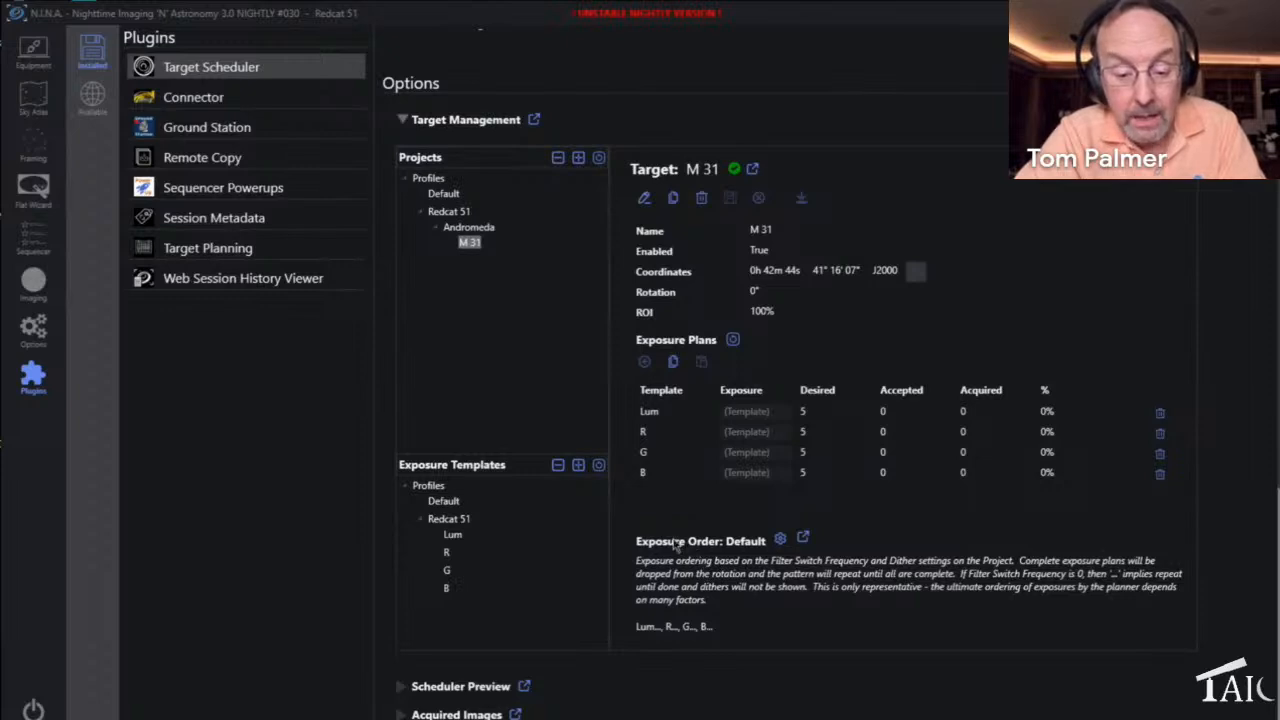
left_click(780, 539)
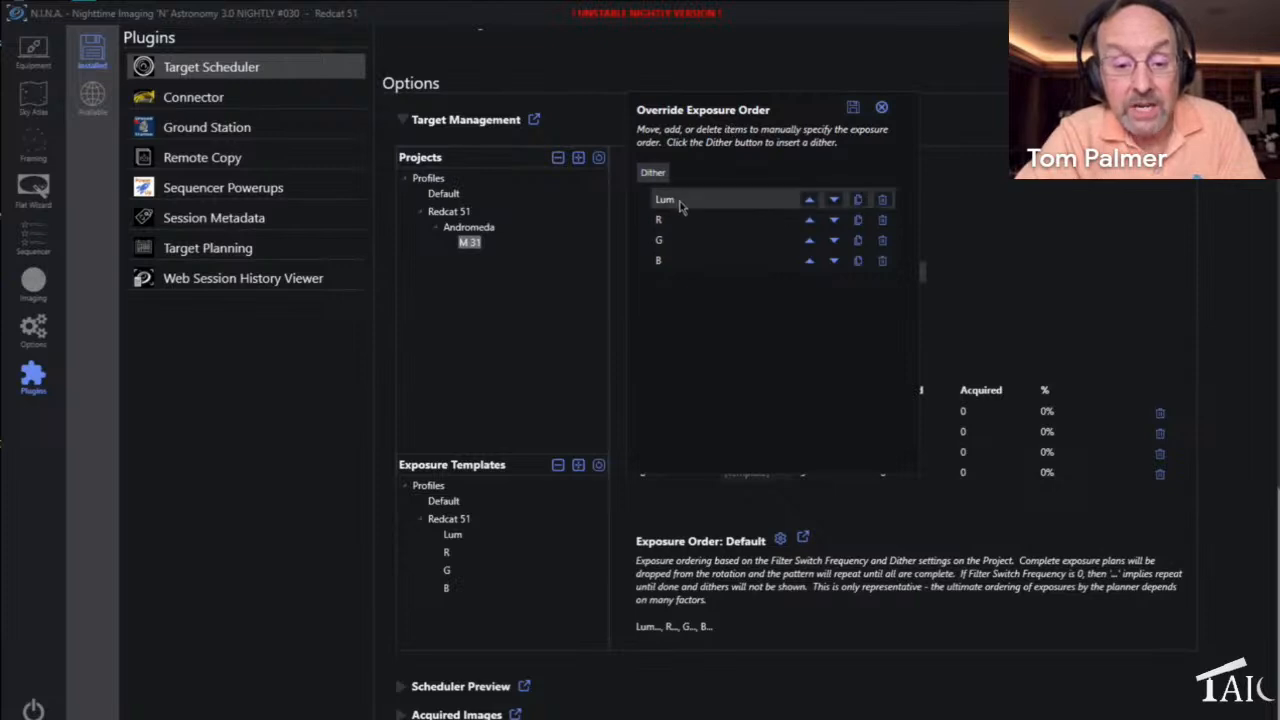
left_click(860, 201)
left_click(663, 221)
left_click(655, 173)
left_click(686, 303)
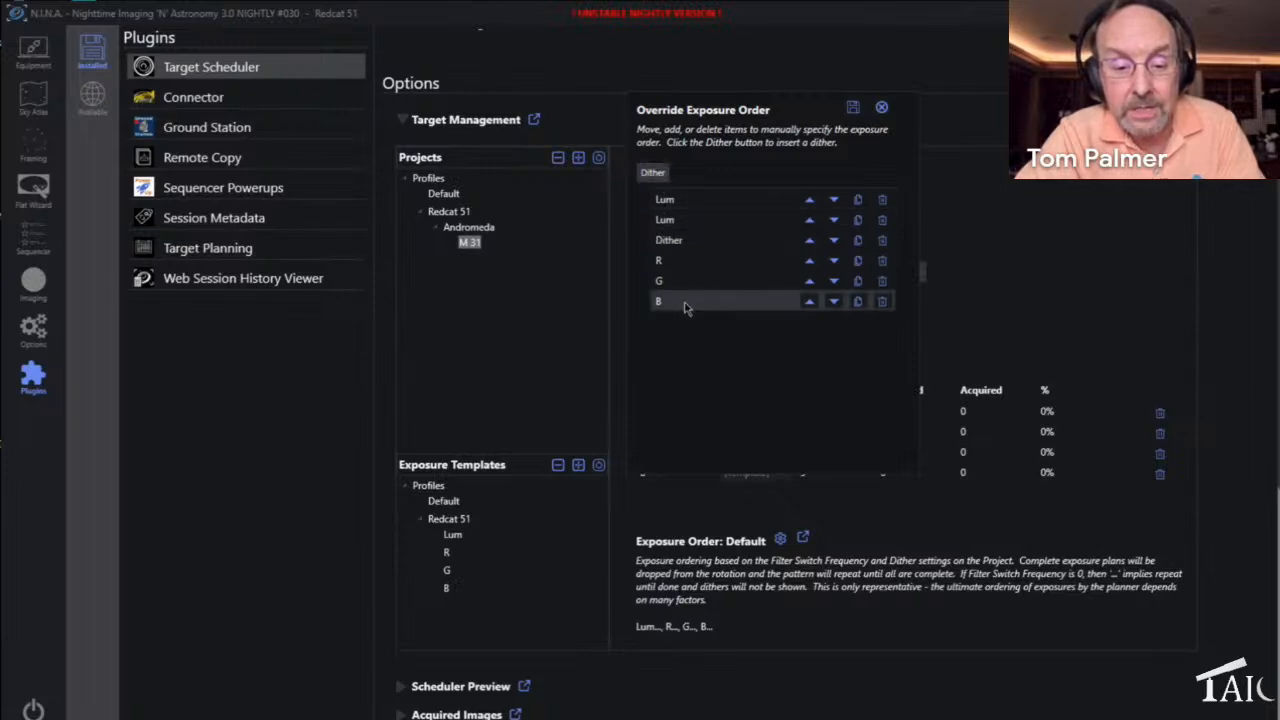
left_click(660, 174)
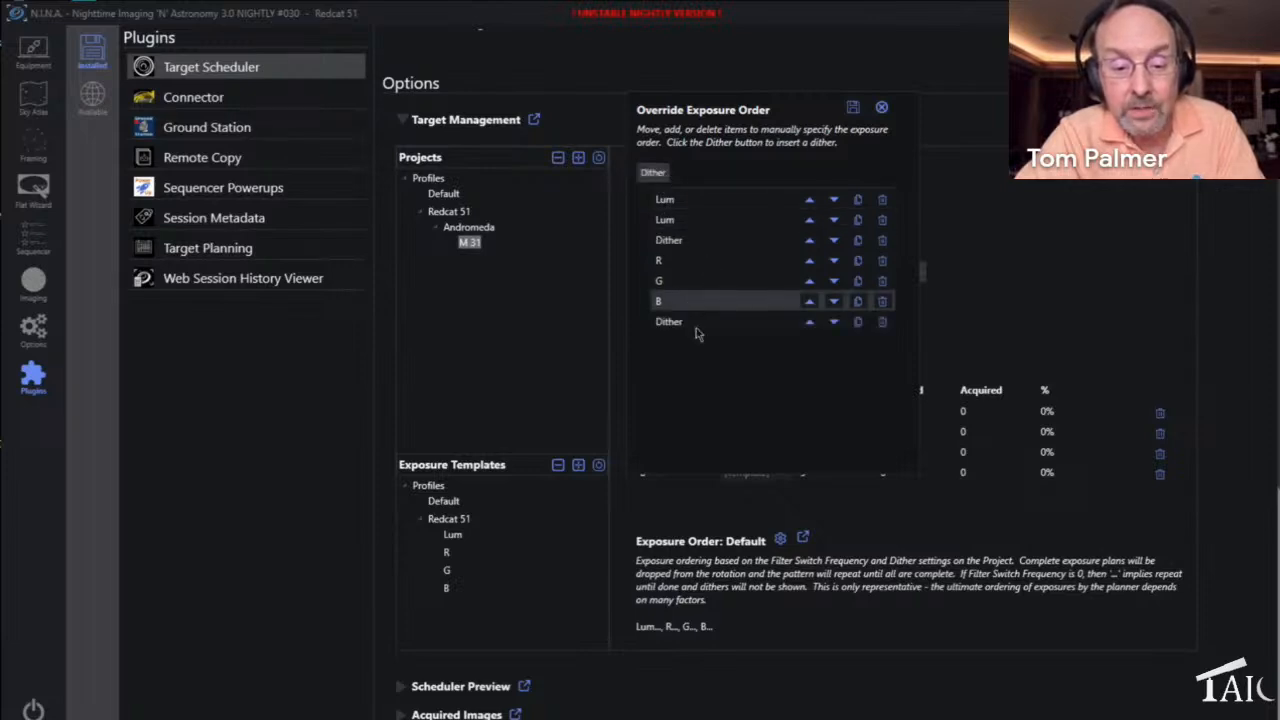
left_click(853, 107)
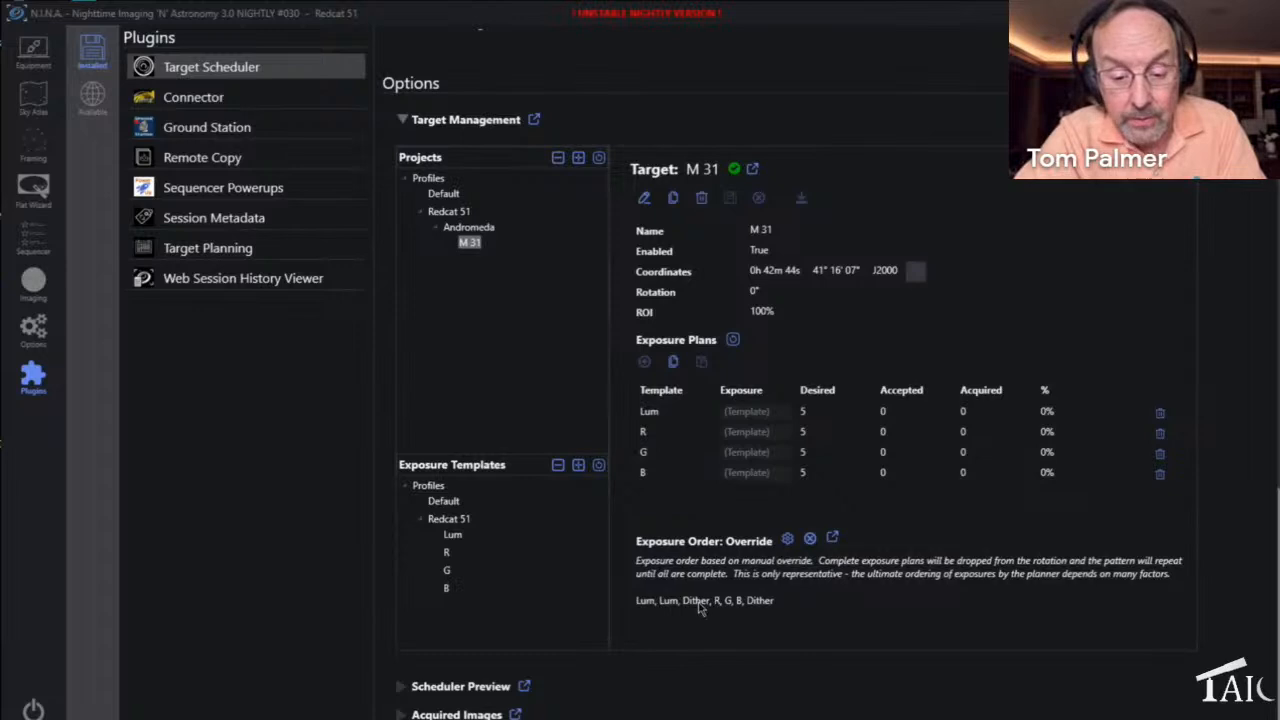
Step: Clear the override exposure order of the M 31 target
left_click(810, 538)
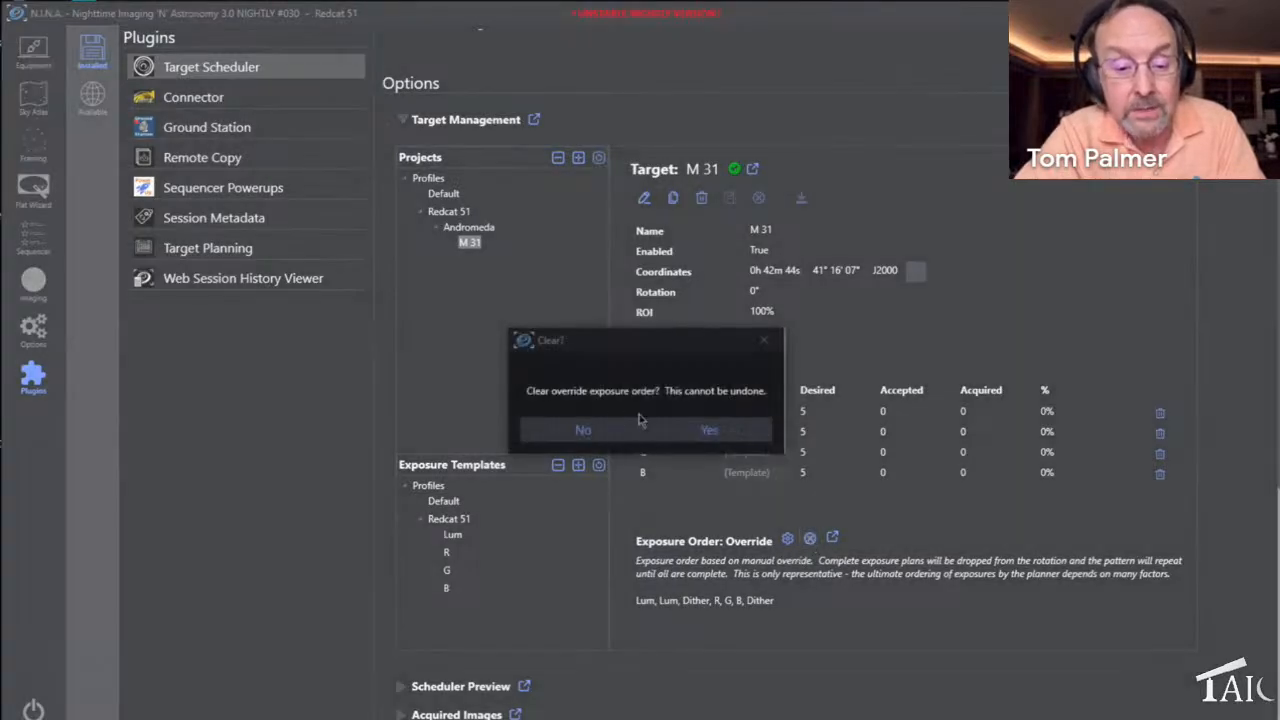
left_click(689, 427)
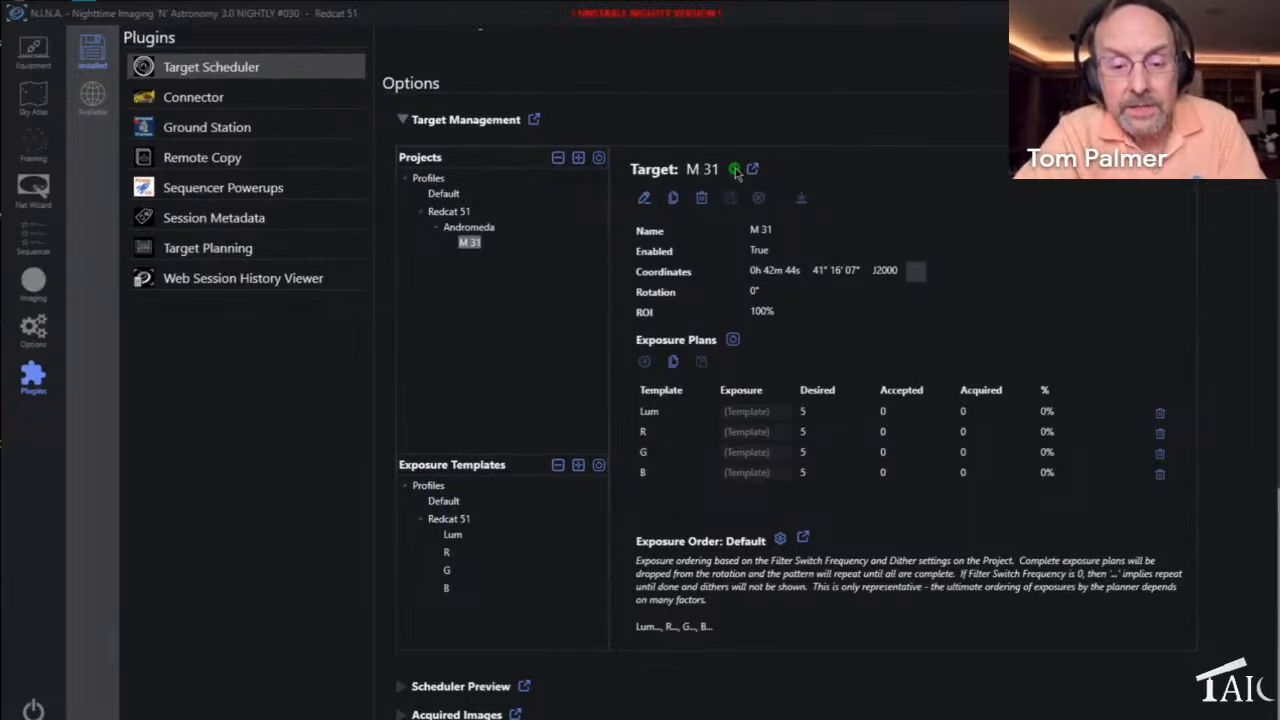
Step: Review the active status of the Andromeda project and the project list of the Redcat 51 profile
left_click(467, 229)
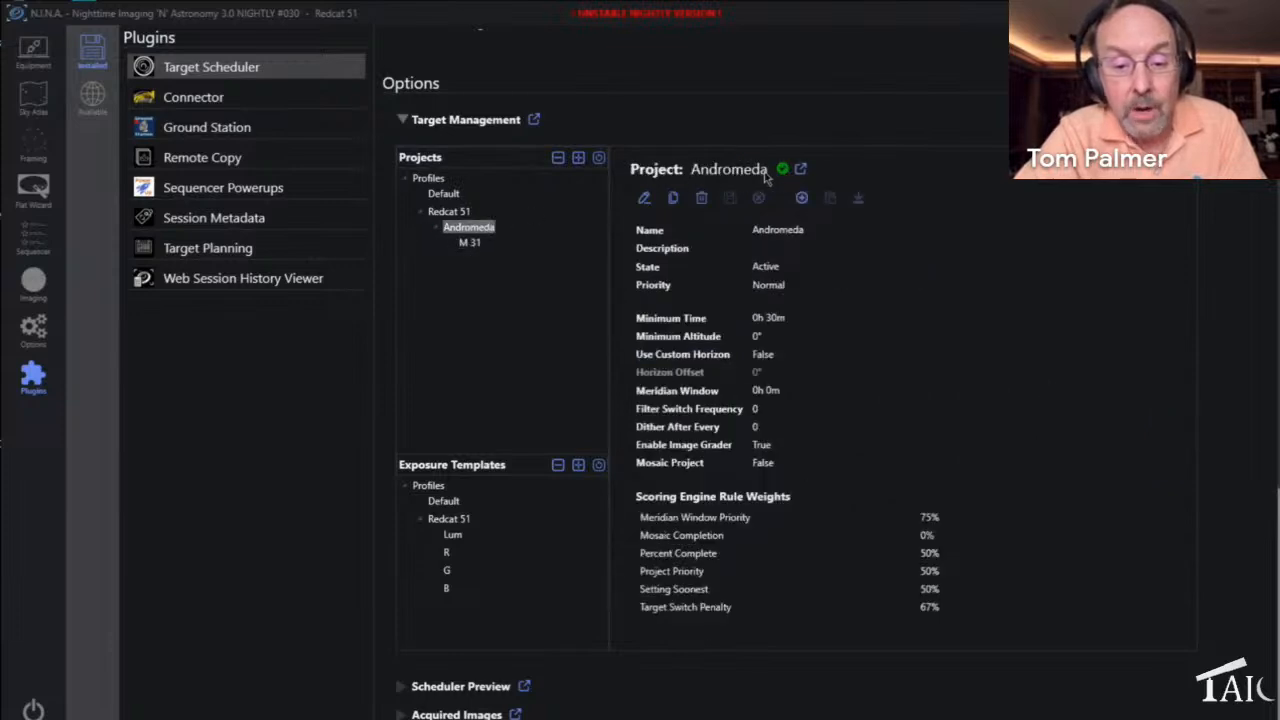
left_click(438, 212)
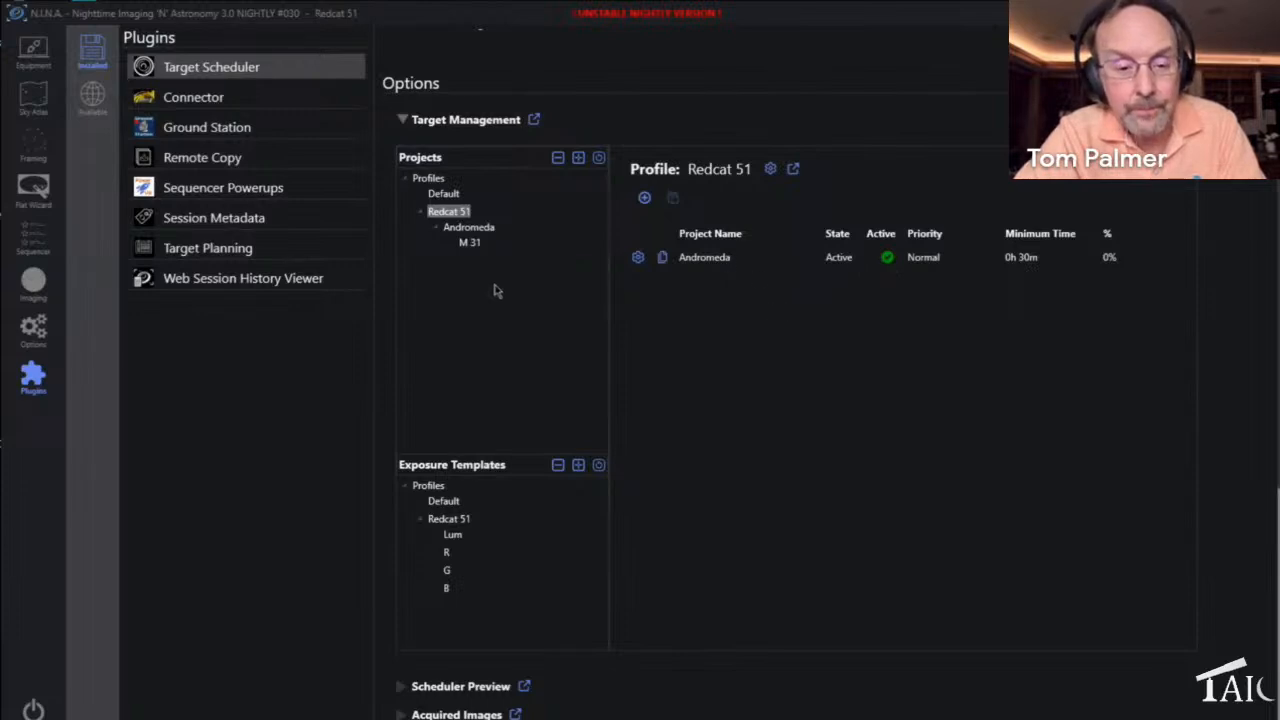
Step: Collapse the target management section and run a scheduler preview for the Redcat 51 profile
left_click(502, 124)
left_click(485, 210)
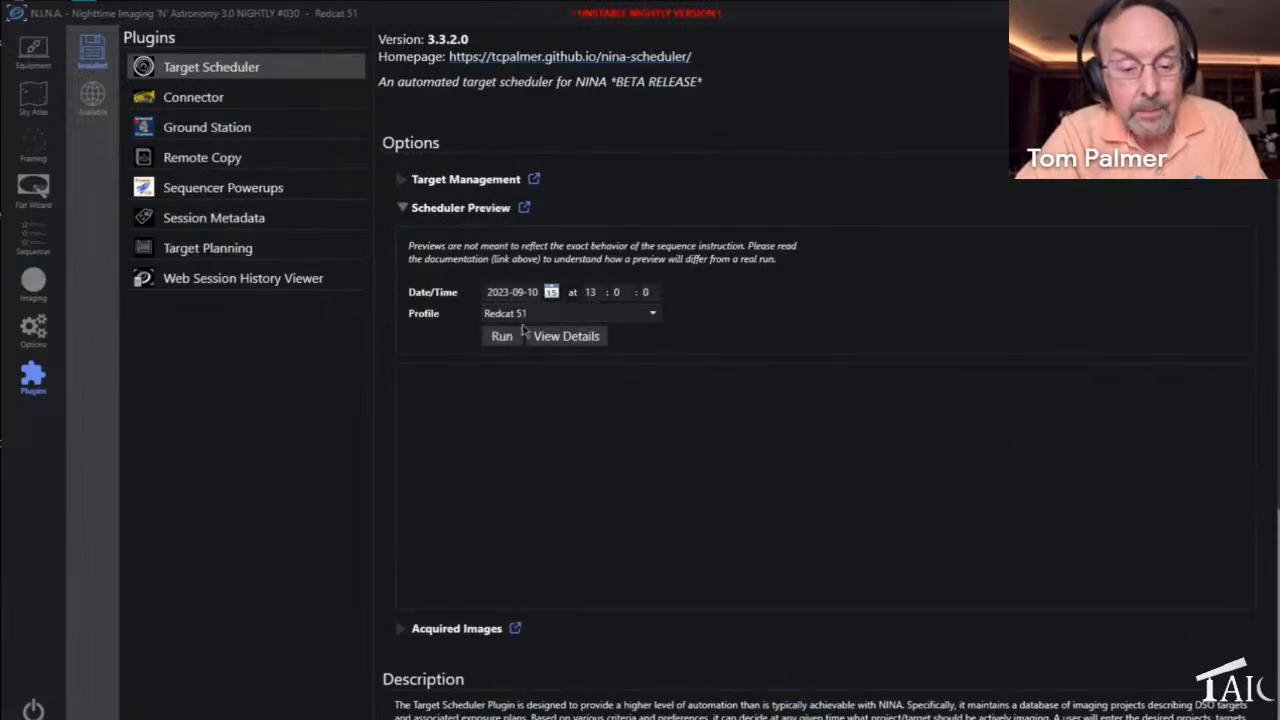
left_click(552, 314)
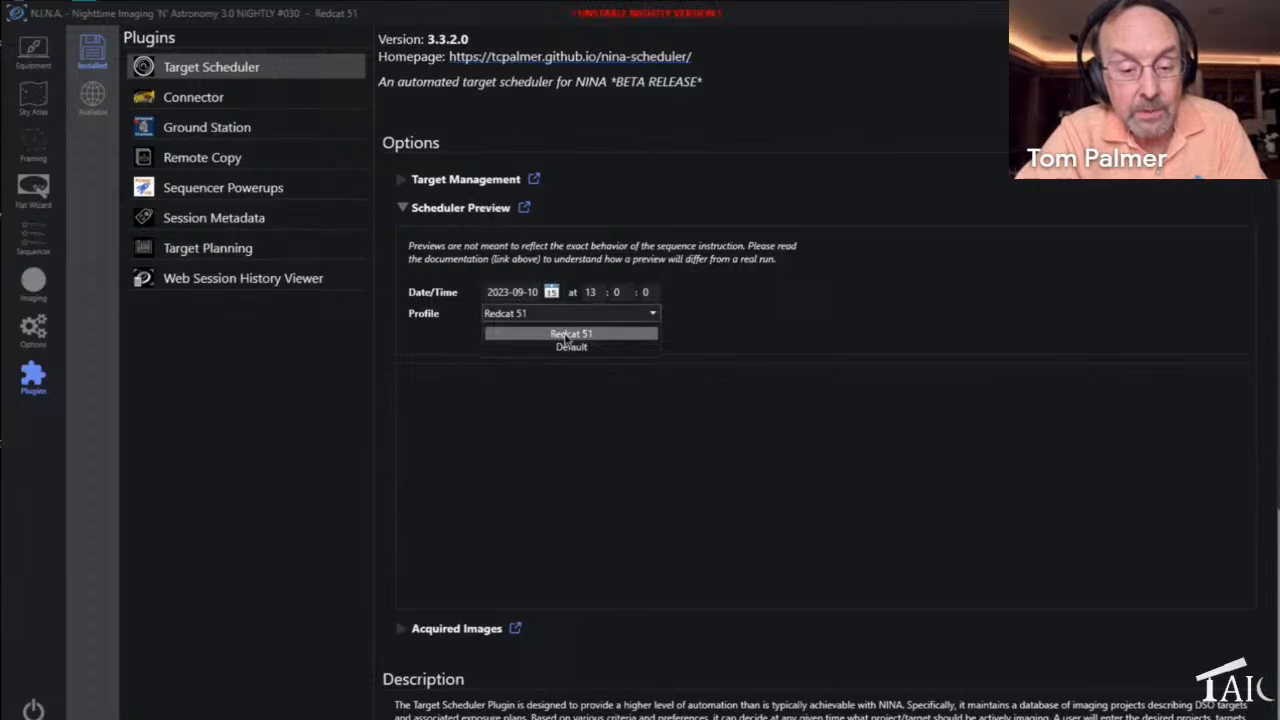
left_click(573, 338)
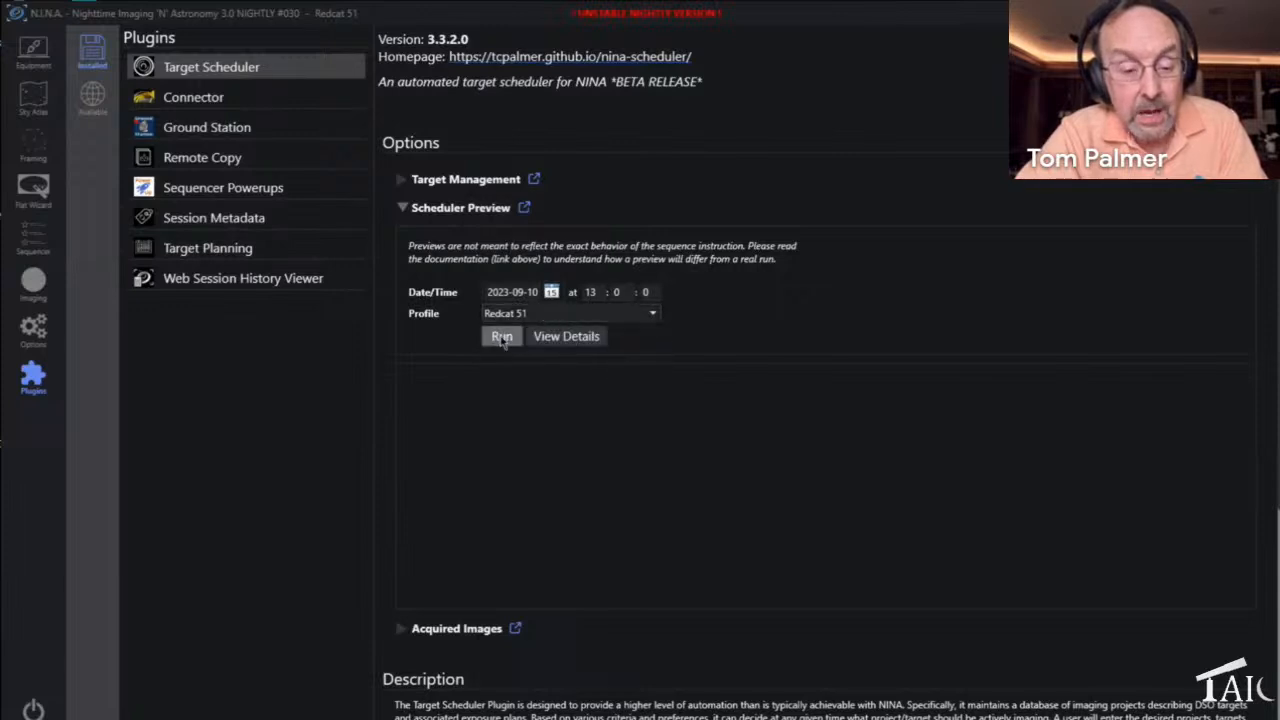
left_click(502, 337)
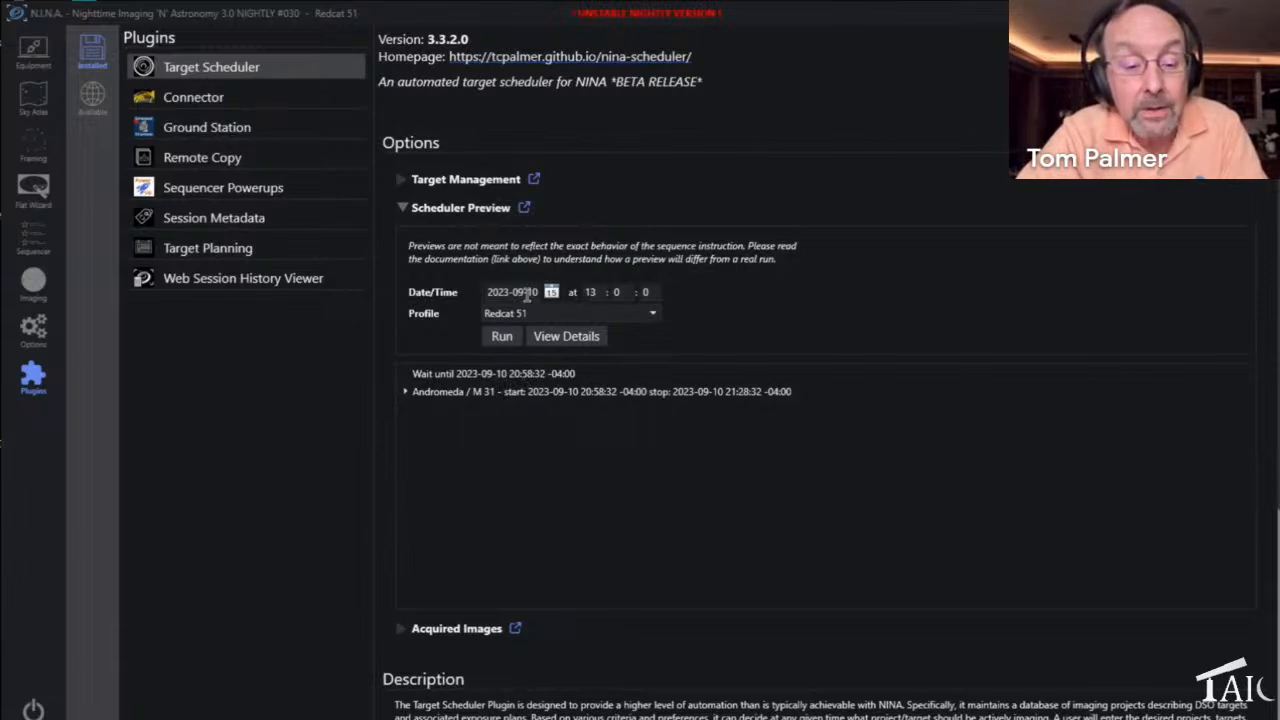
Step: Examine the preview's start time, wait period and the filter and exposure sequence planned for Andromeda / M 31
double_click(600, 292)
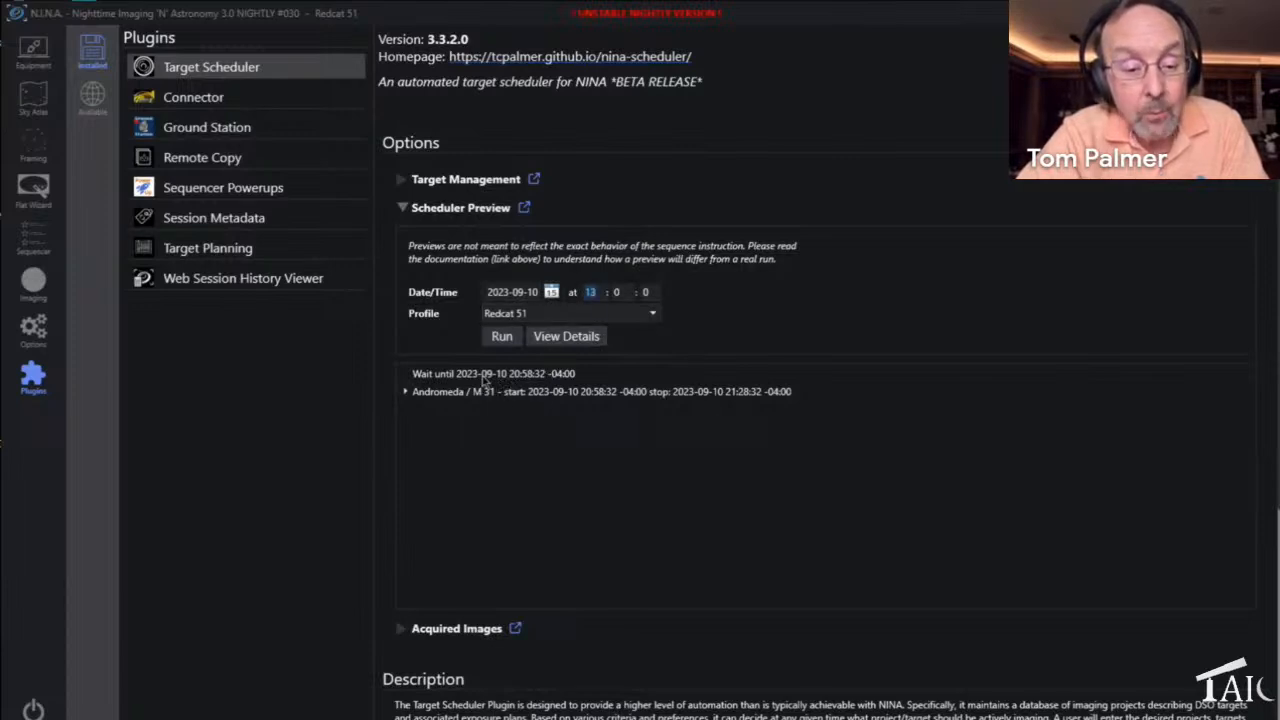
left_click(515, 376)
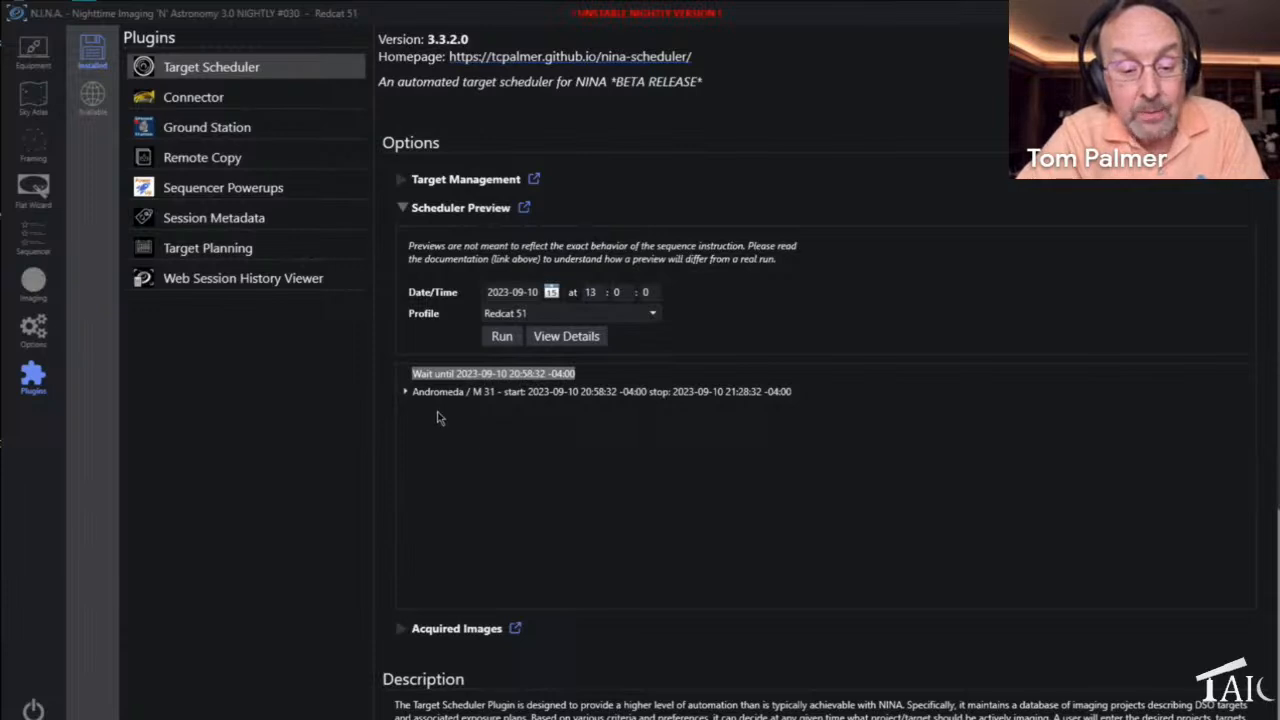
left_click(406, 392)
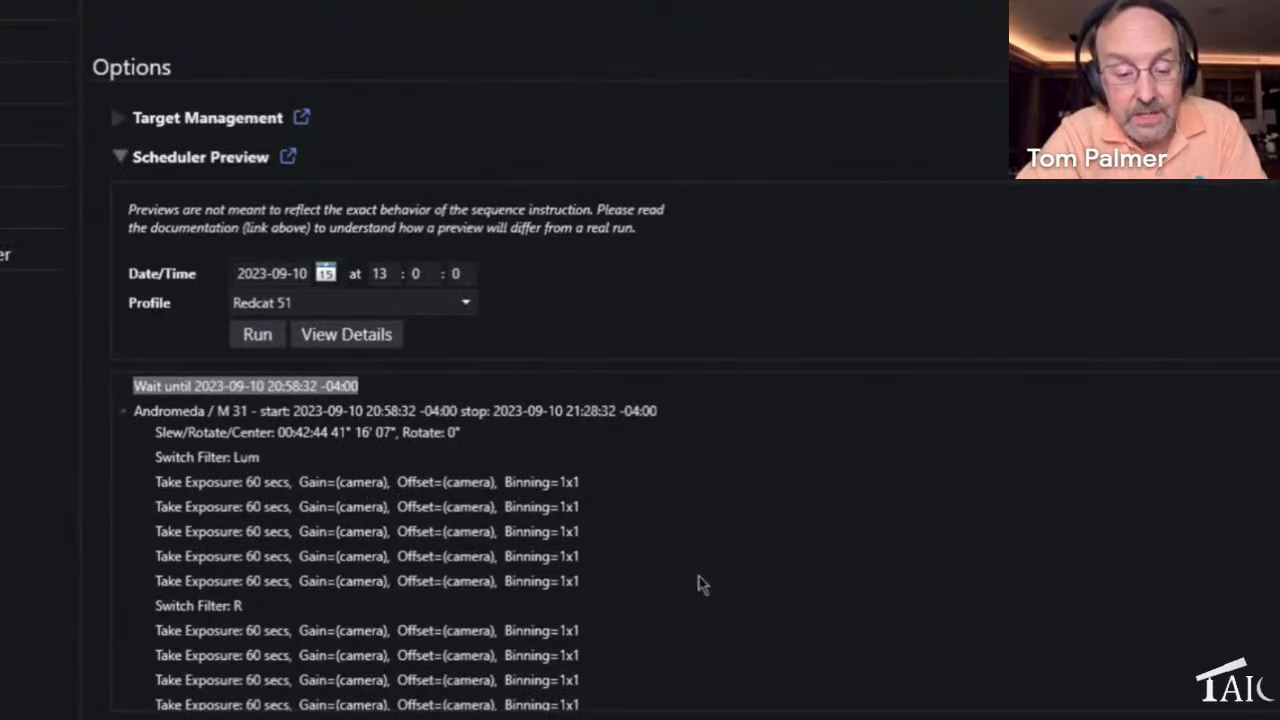
scroll(700, 585, "down", 5)
scroll(700, 585, "down", 3)
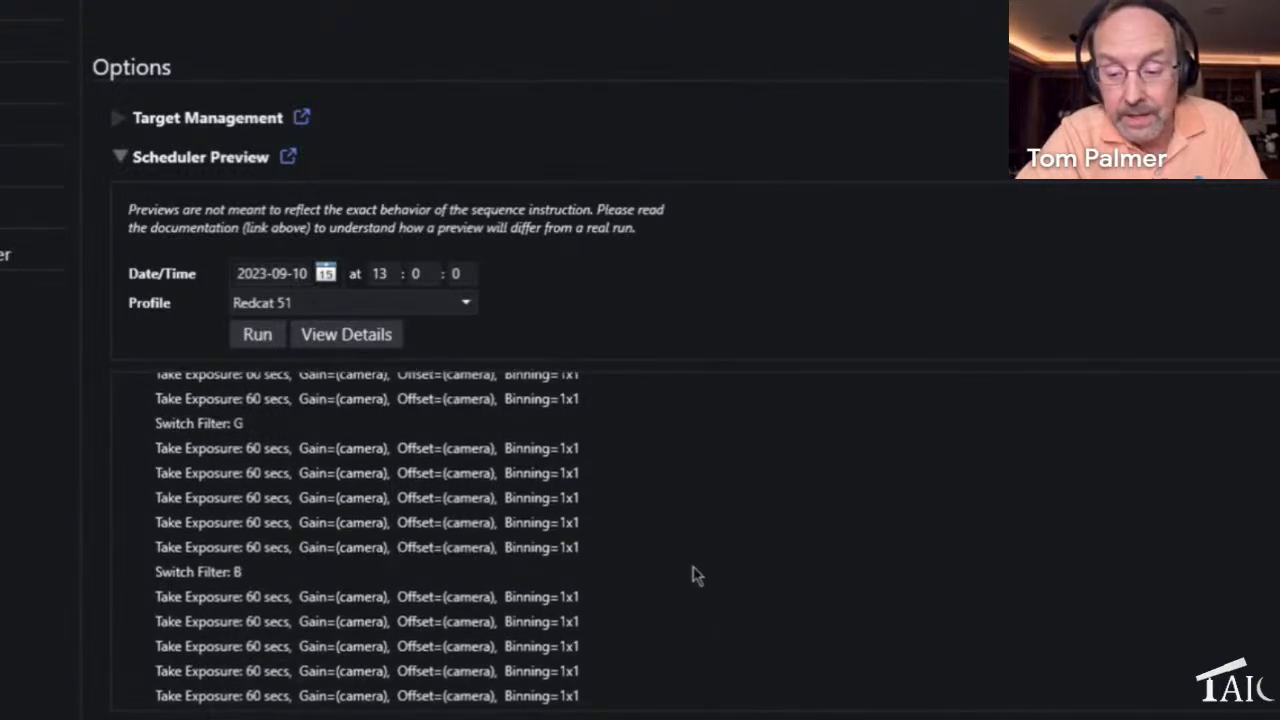
scroll(705, 566, "up", 8)
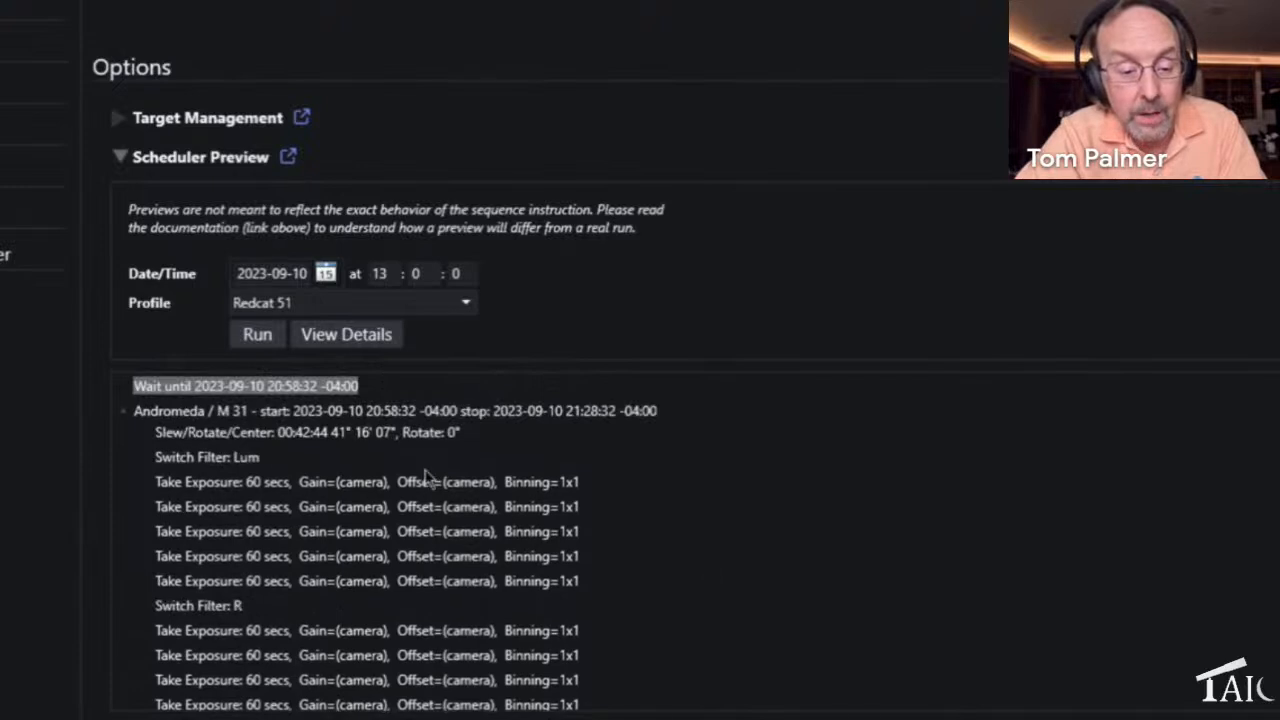
left_click(124, 412)
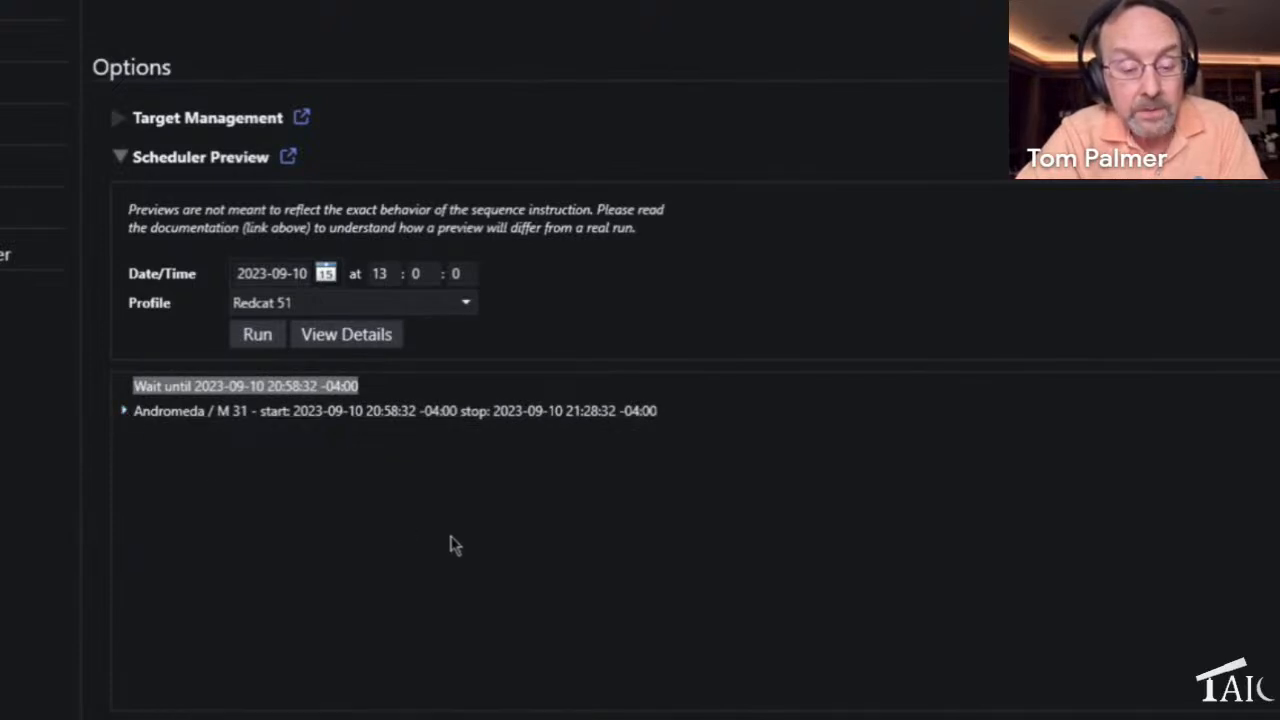
Step: Reopen the M 31 target for editing and set the Lum plan's desired count to 20
left_click(232, 122)
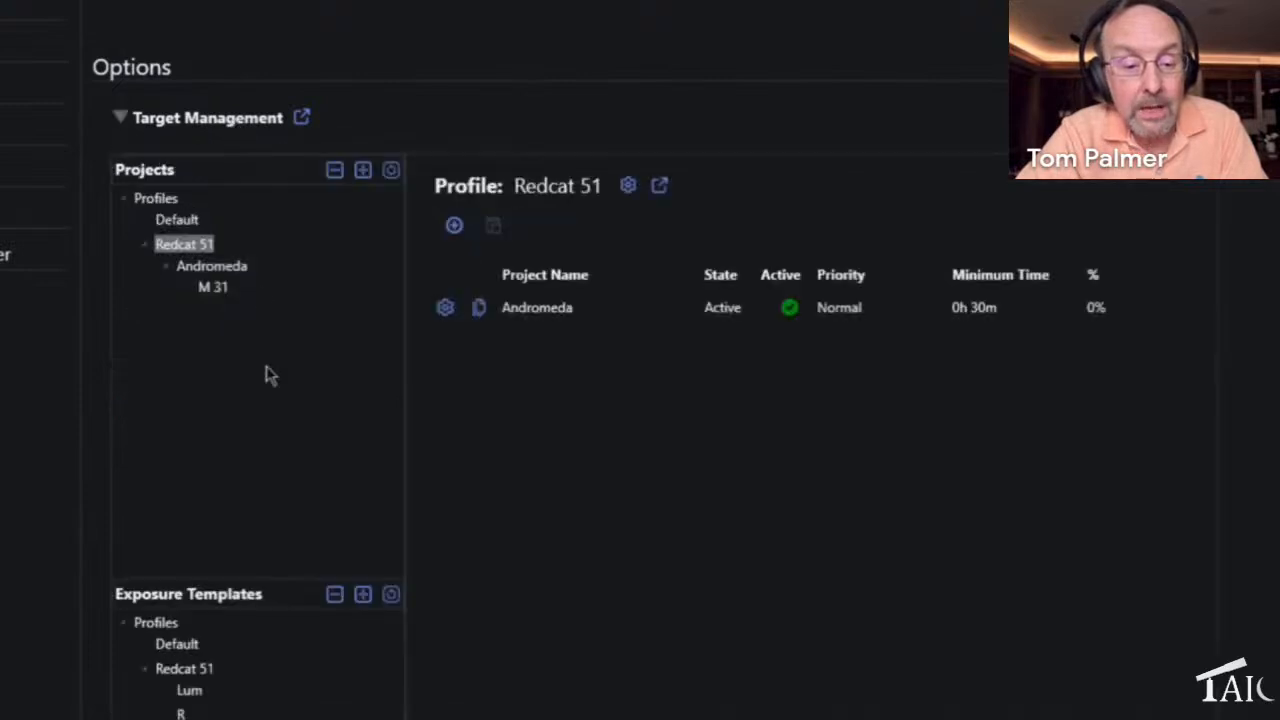
left_click(211, 292)
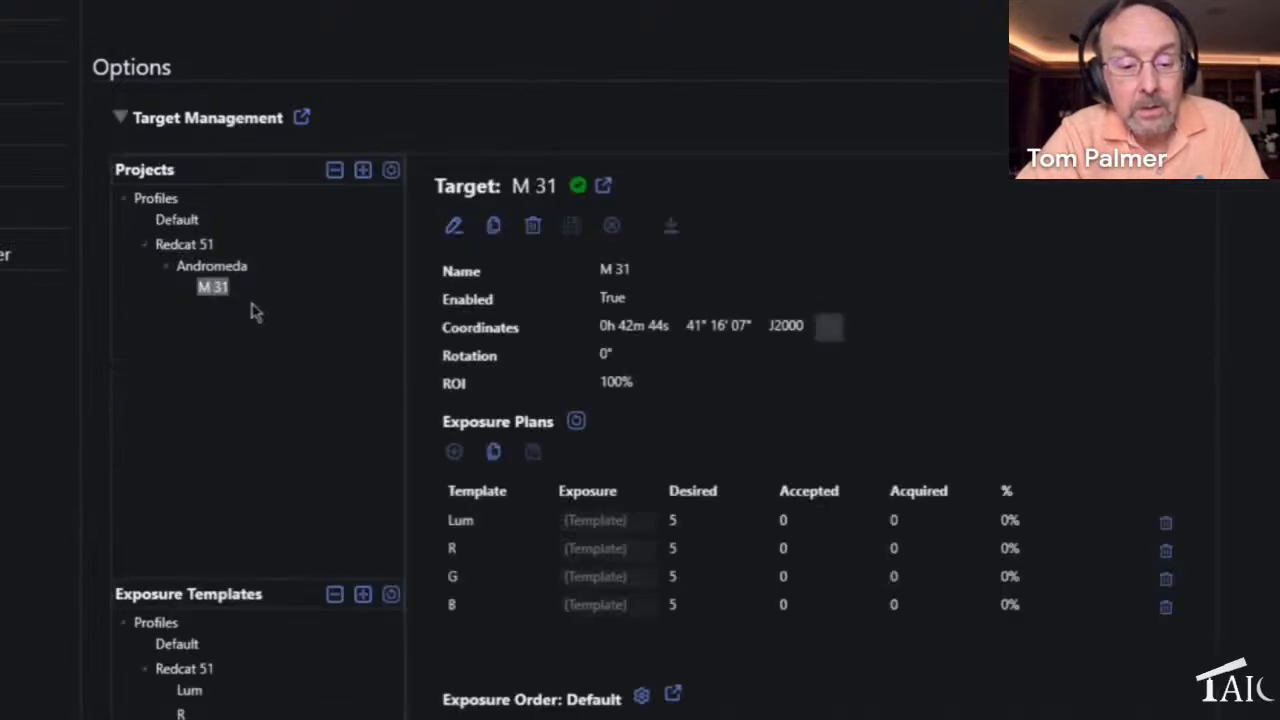
left_click(454, 226)
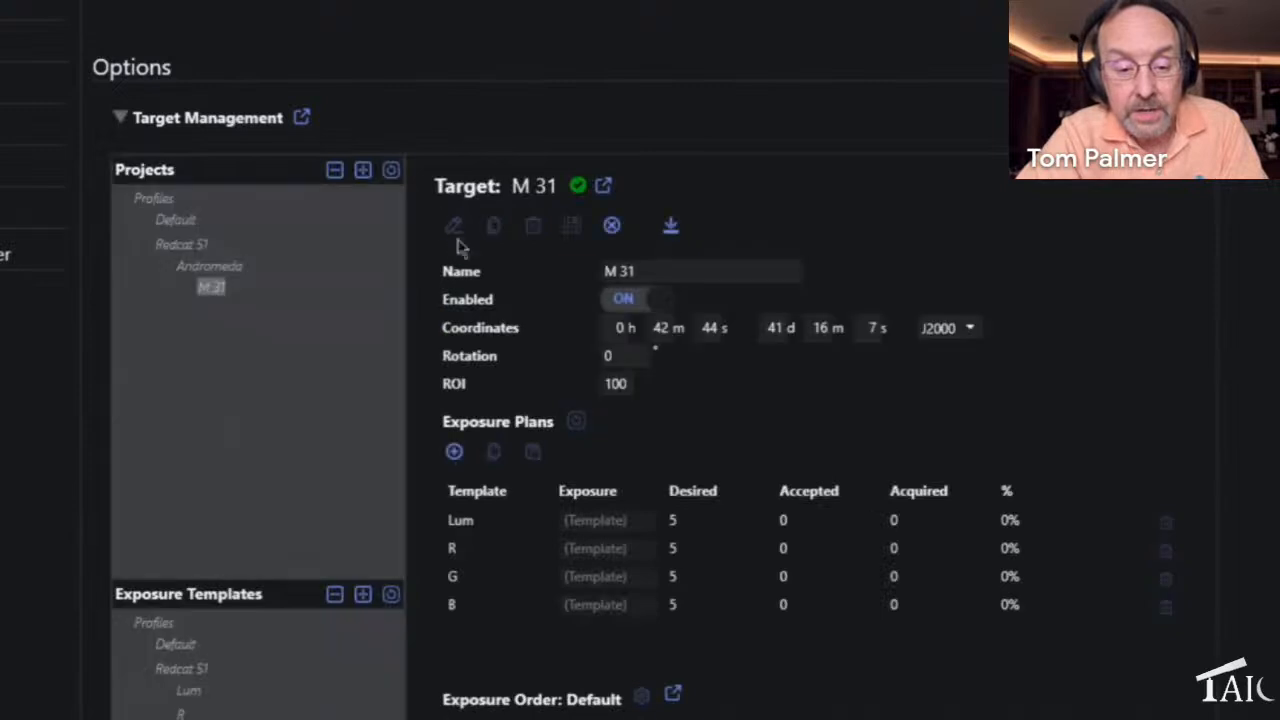
left_click(706, 519)
key("BackSpace")
type("20")
key("Tab")
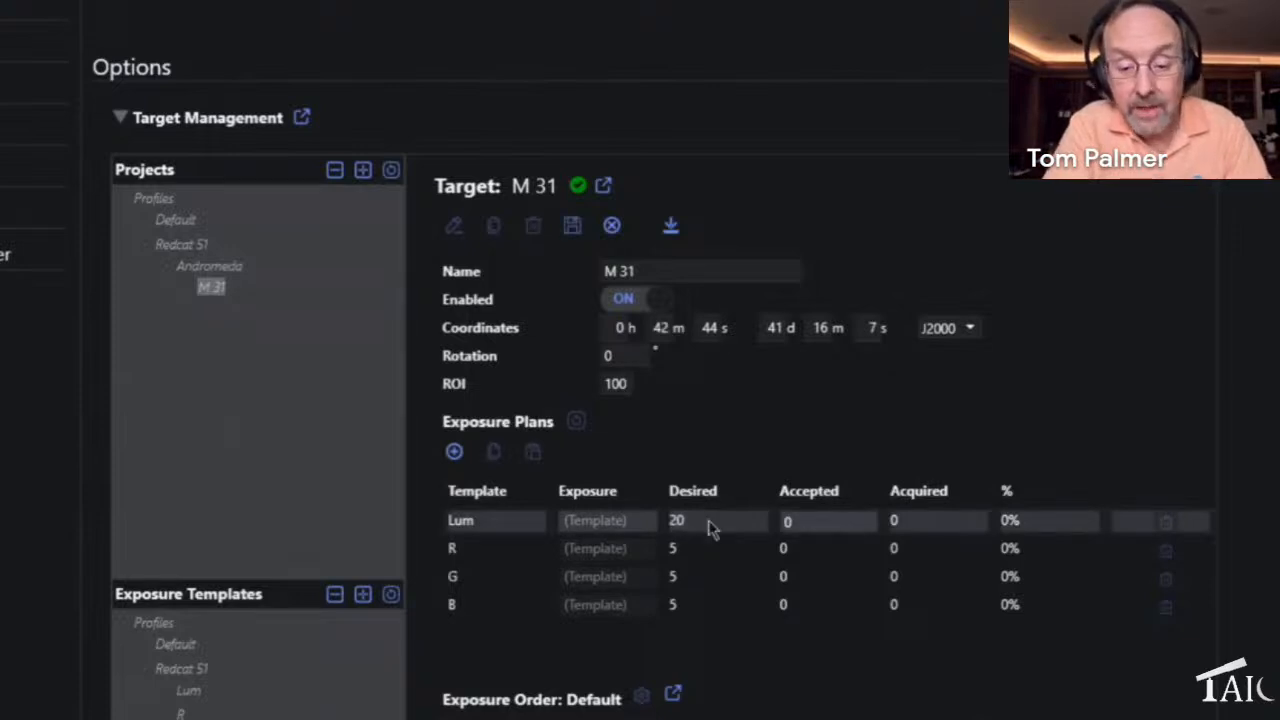
Step: Set the R plan's accepted count to 4 and save the M 31 target
left_click(797, 553)
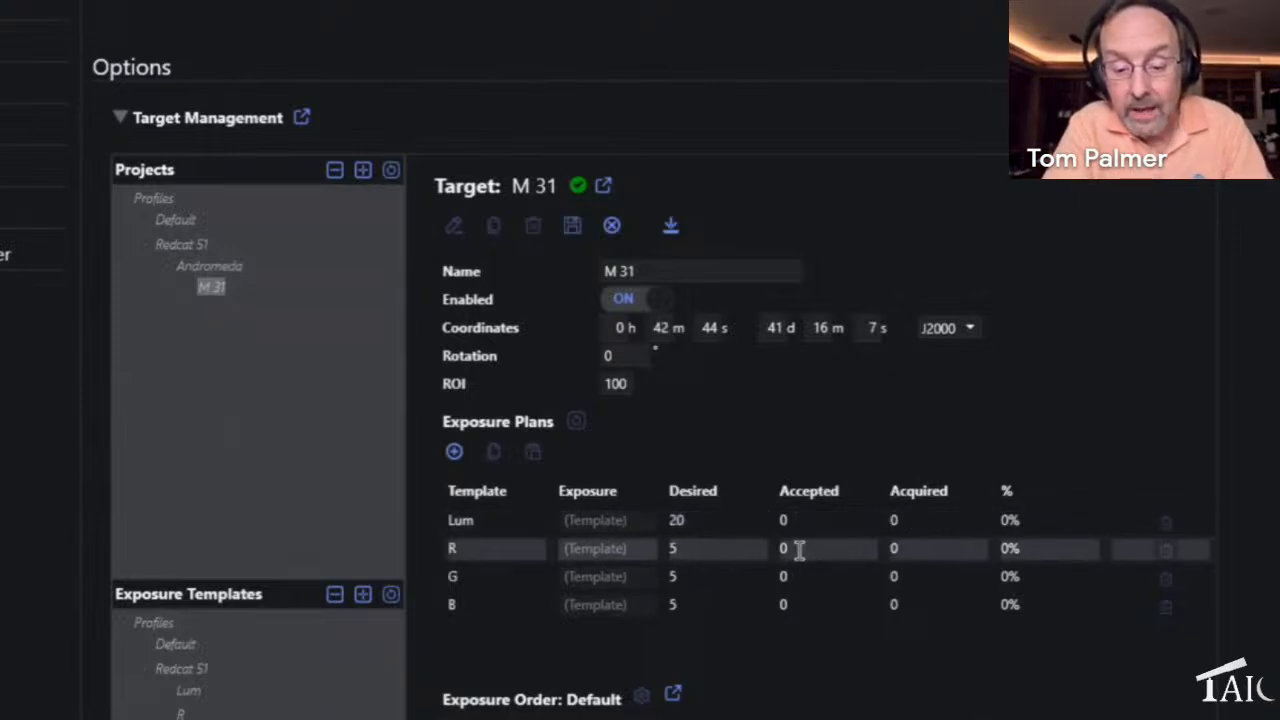
key("BackSpace")
type("4")
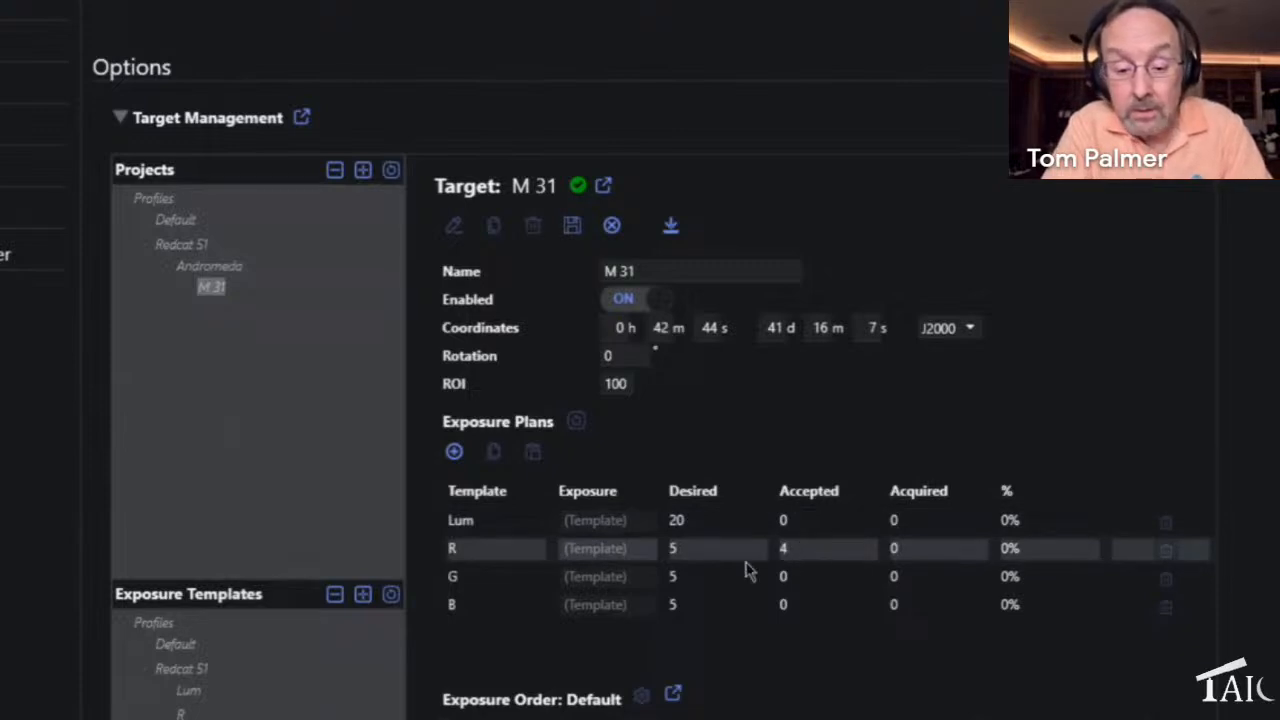
left_click(571, 225)
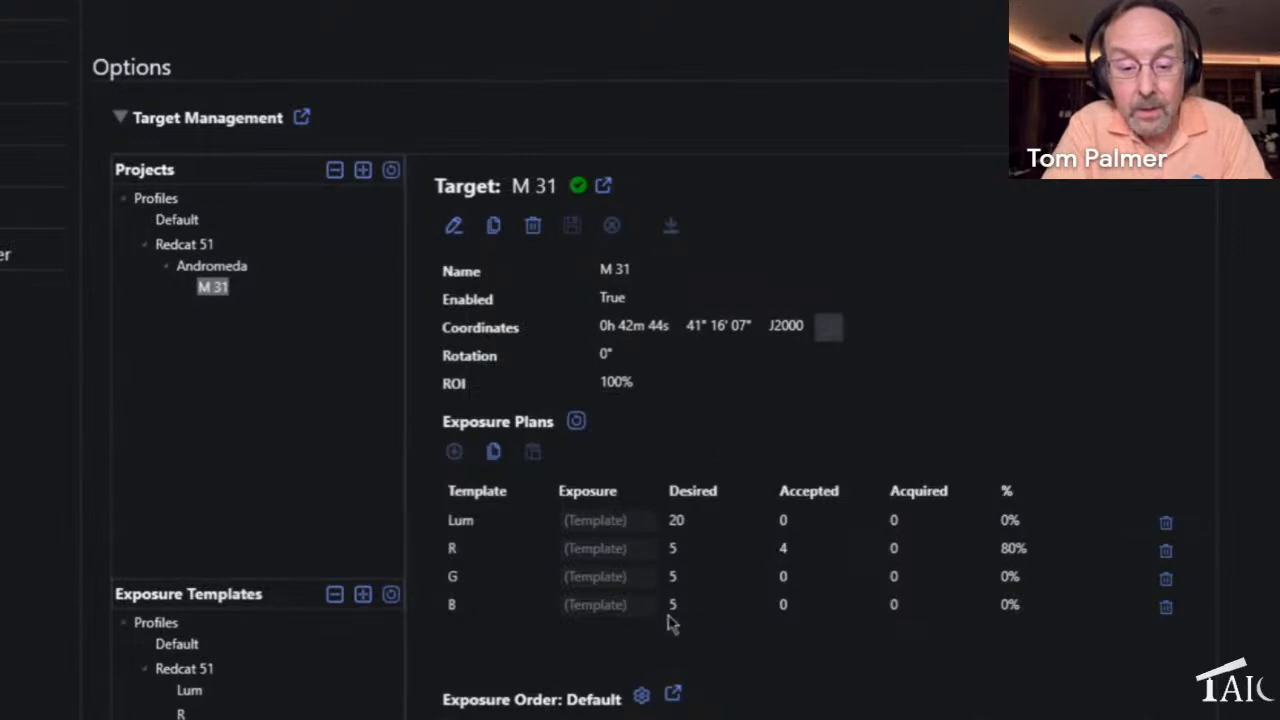
Step: Rerun the scheduler preview for Redcat 51 and examine the exposure sequence in the first Andromeda / M 31 block
left_click(240, 121)
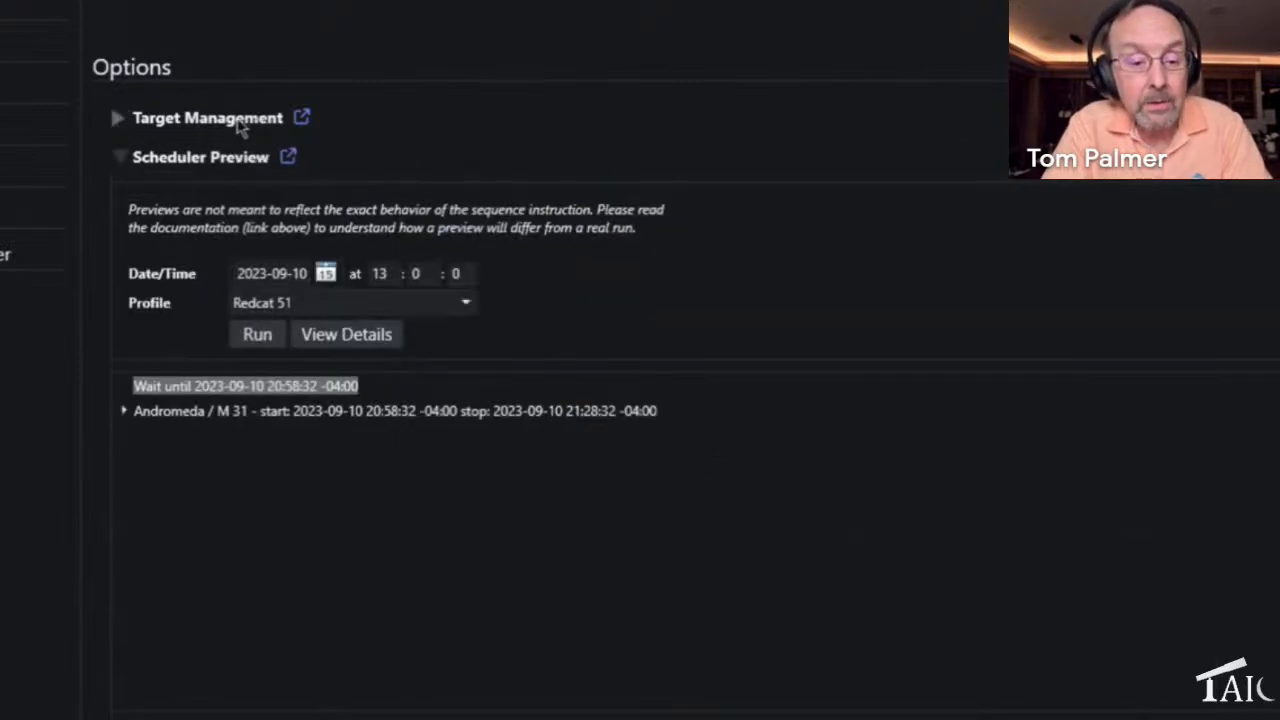
left_click(257, 335)
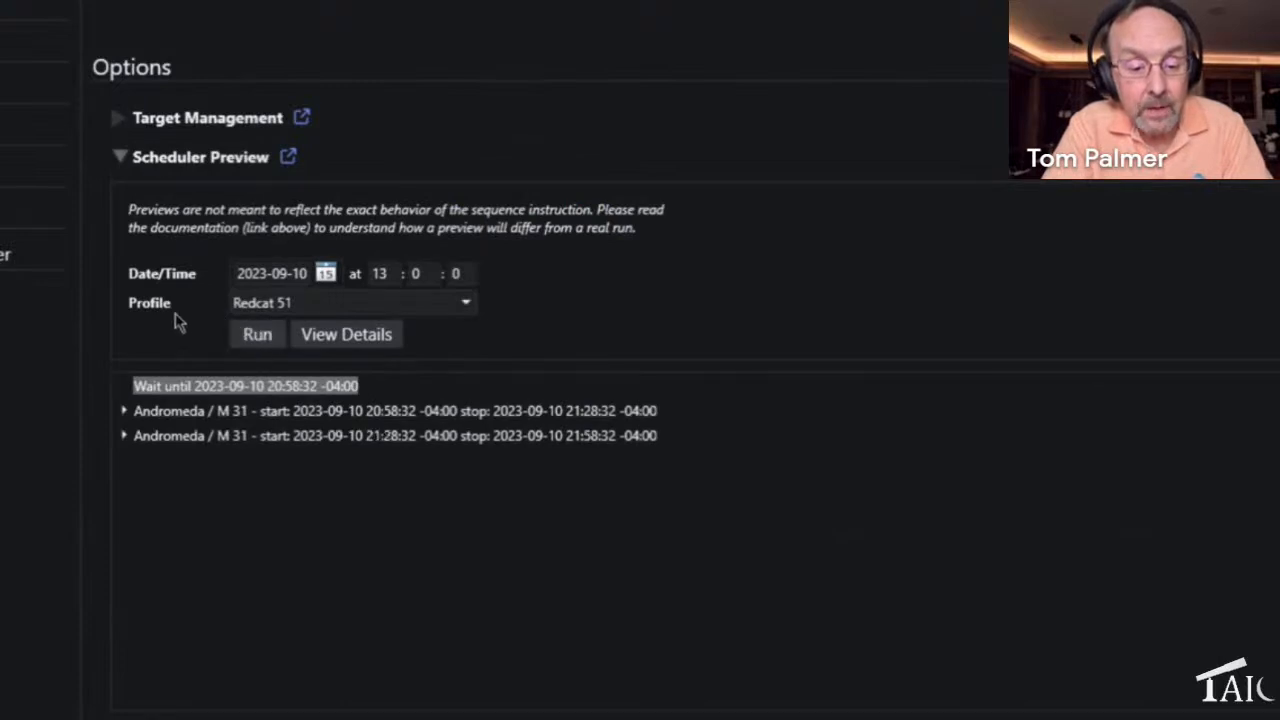
left_click(124, 411)
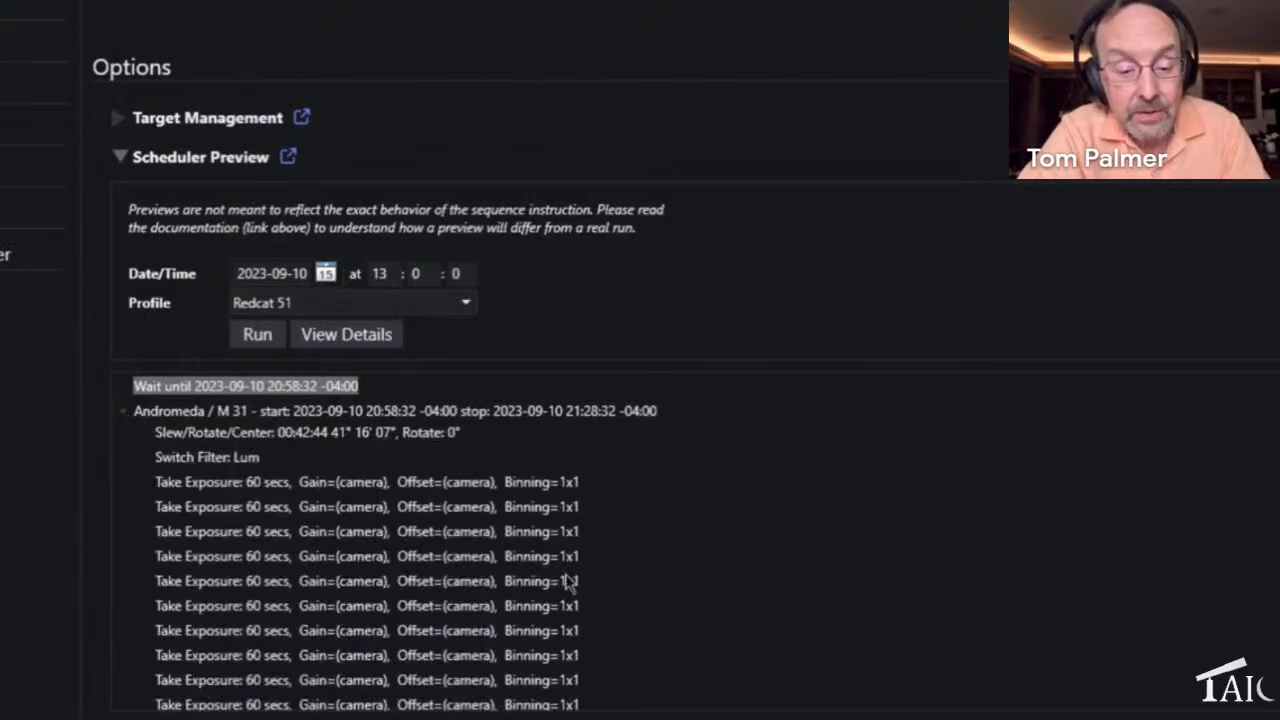
scroll(567, 583, "down", 3)
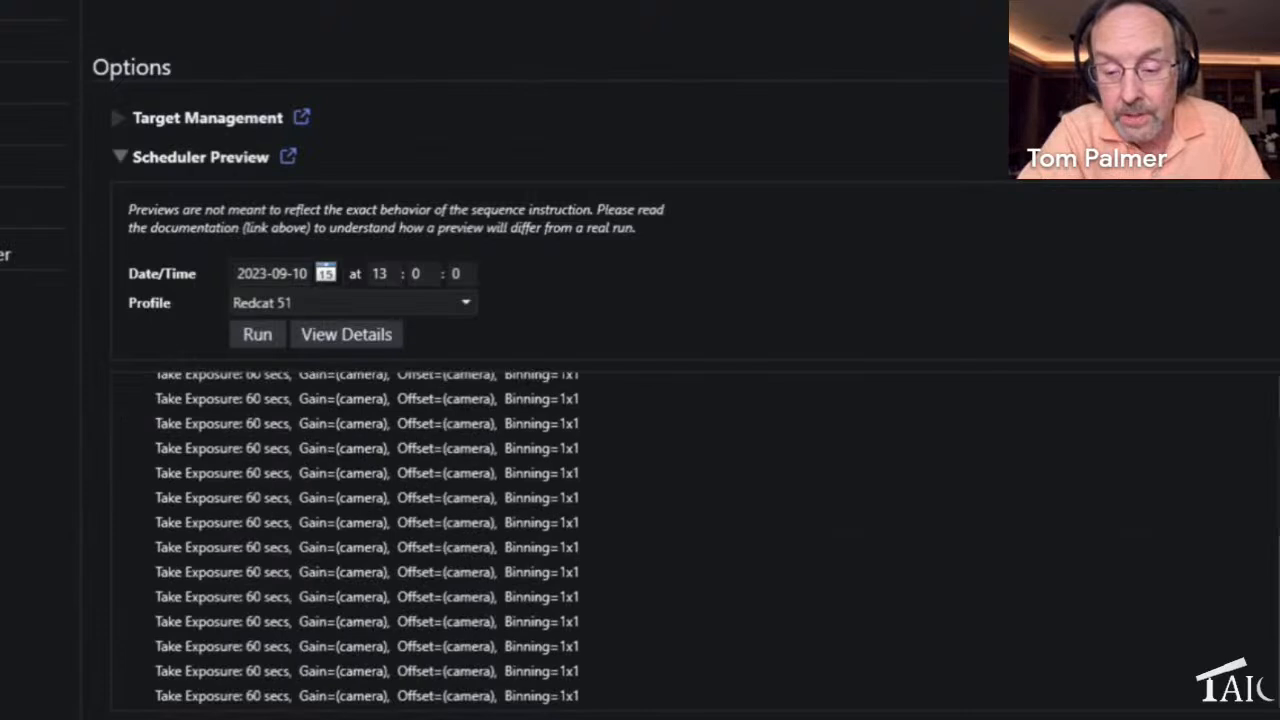
scroll(367, 541, "down", 3)
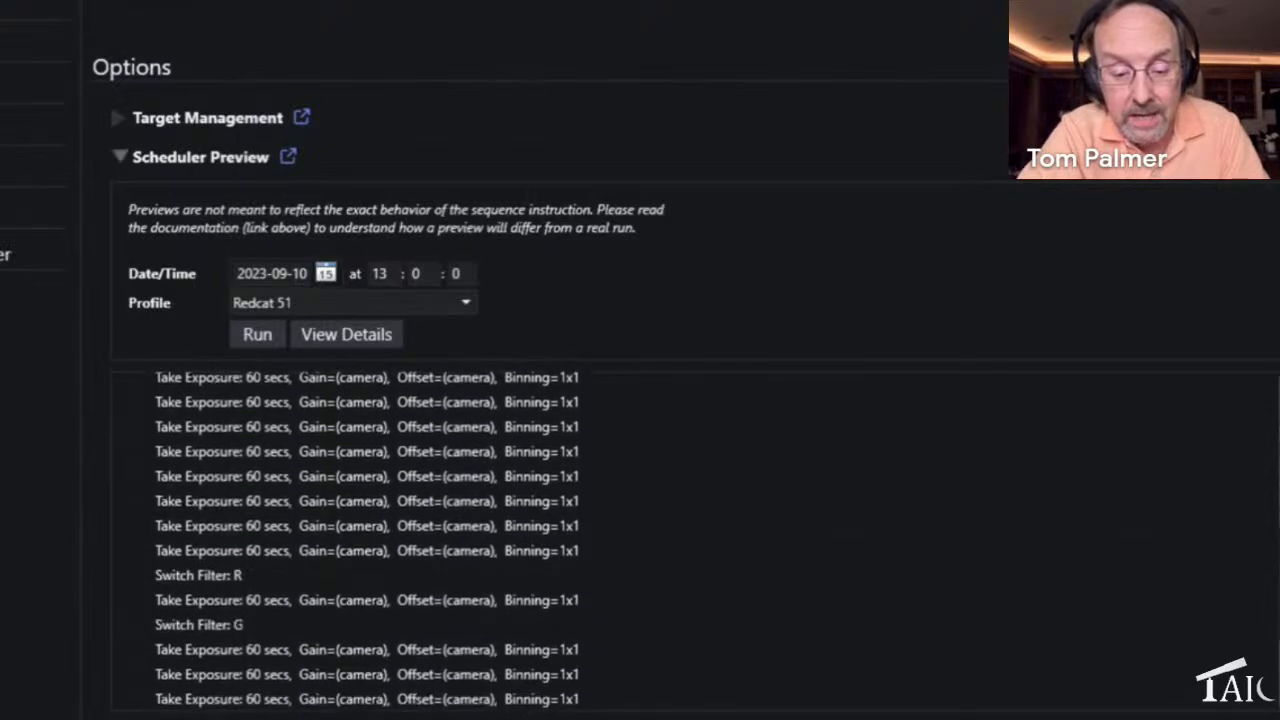
Step: Examine the rest of the first Andromeda / M 31 block's exposure sequence, and the second block's planned filter and exposures
scroll(367, 541, "down", 2)
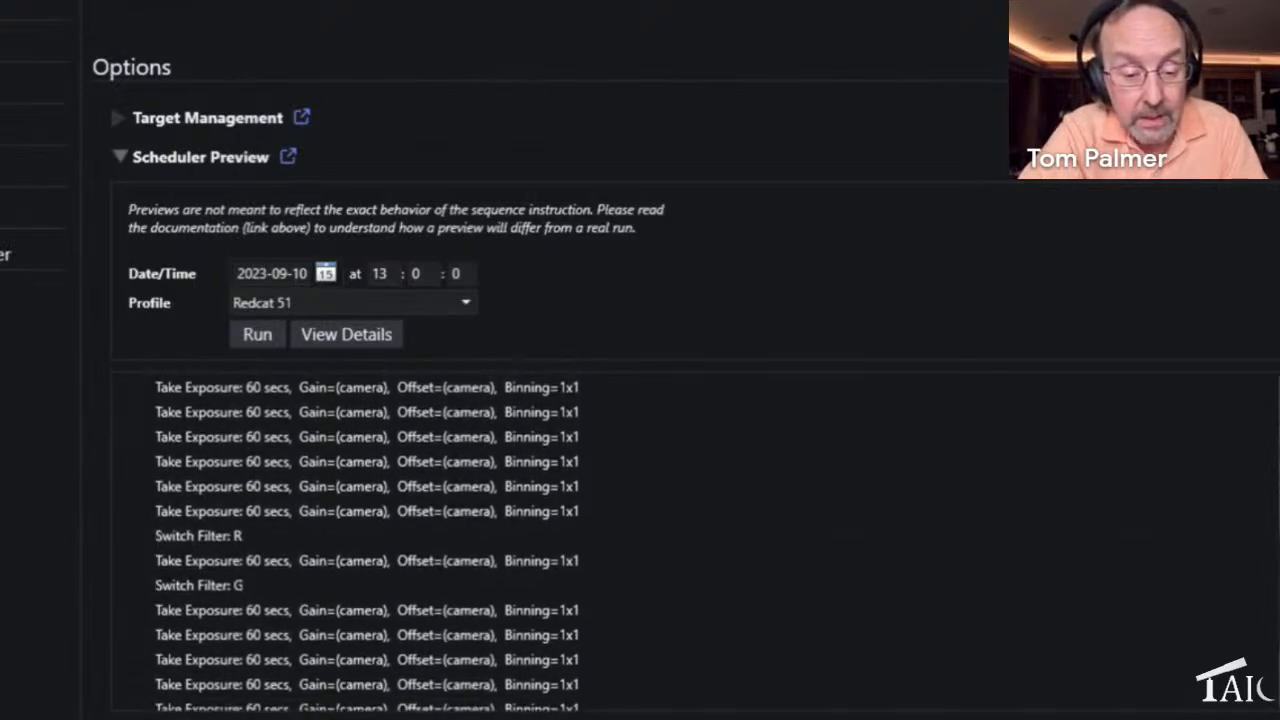
scroll(367, 541, "down", 3)
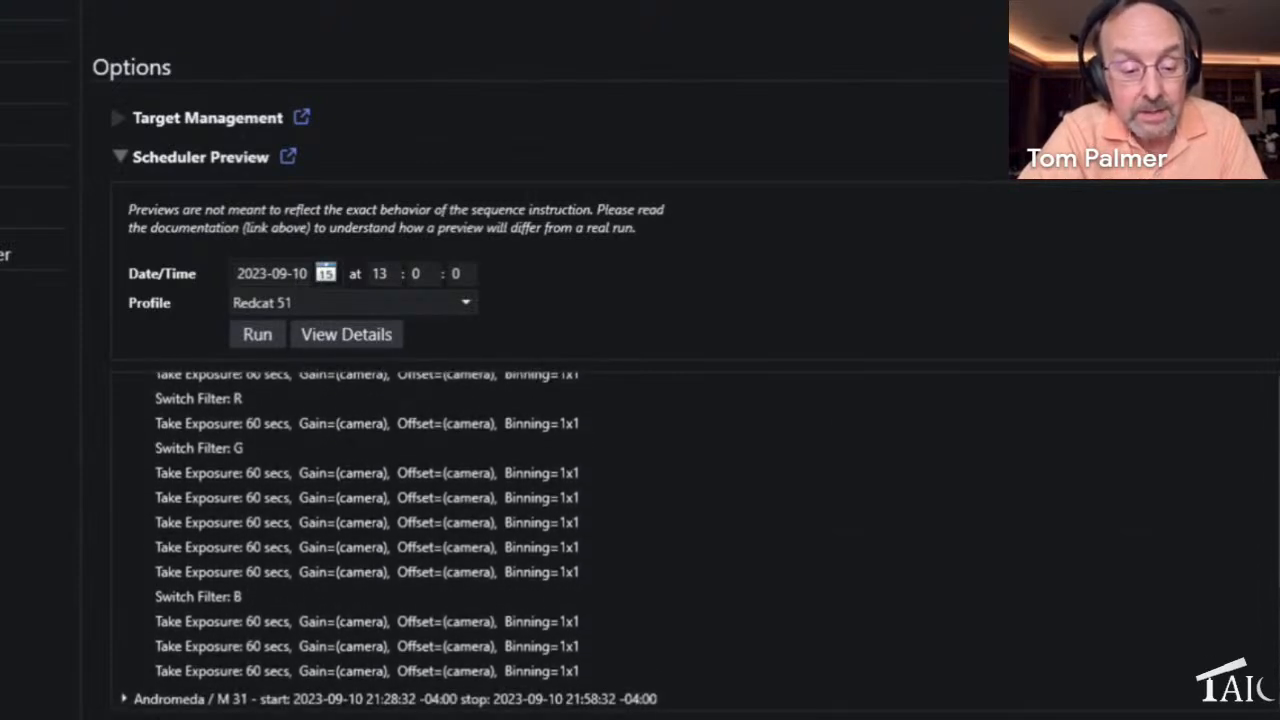
scroll(394, 458, "up", 10)
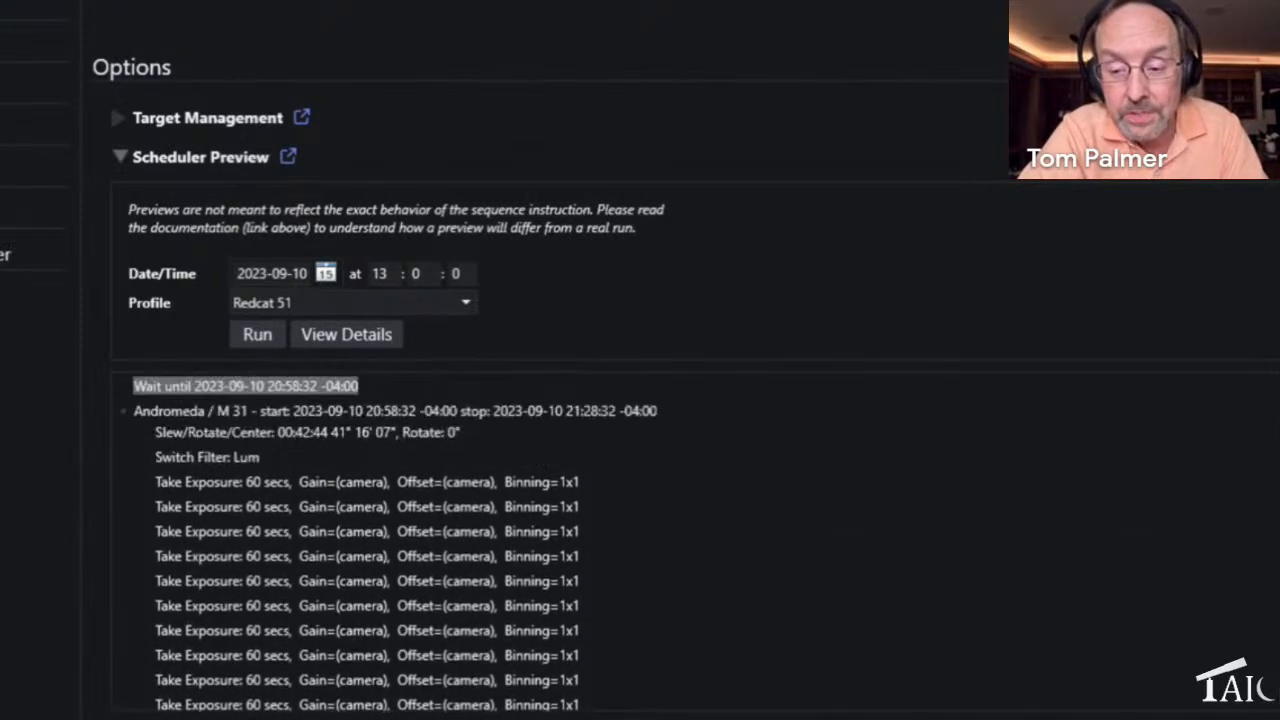
left_click(123, 411)
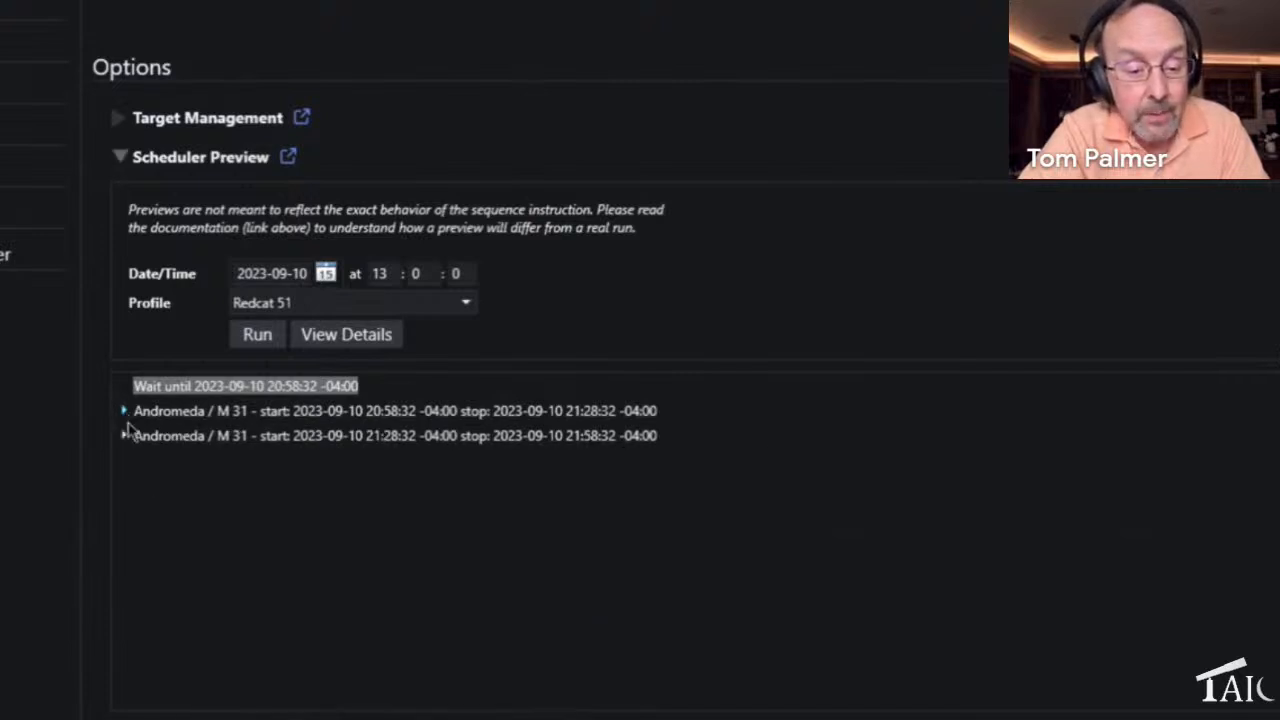
left_click(124, 437)
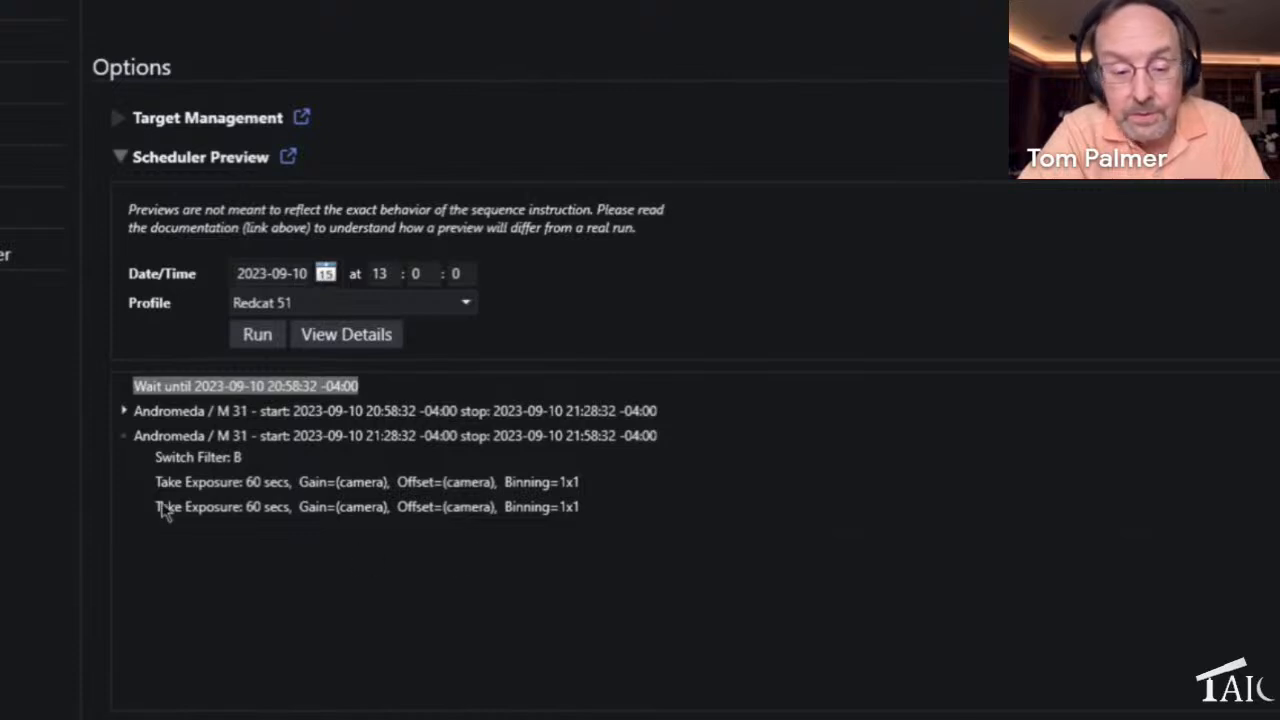
left_click(123, 437)
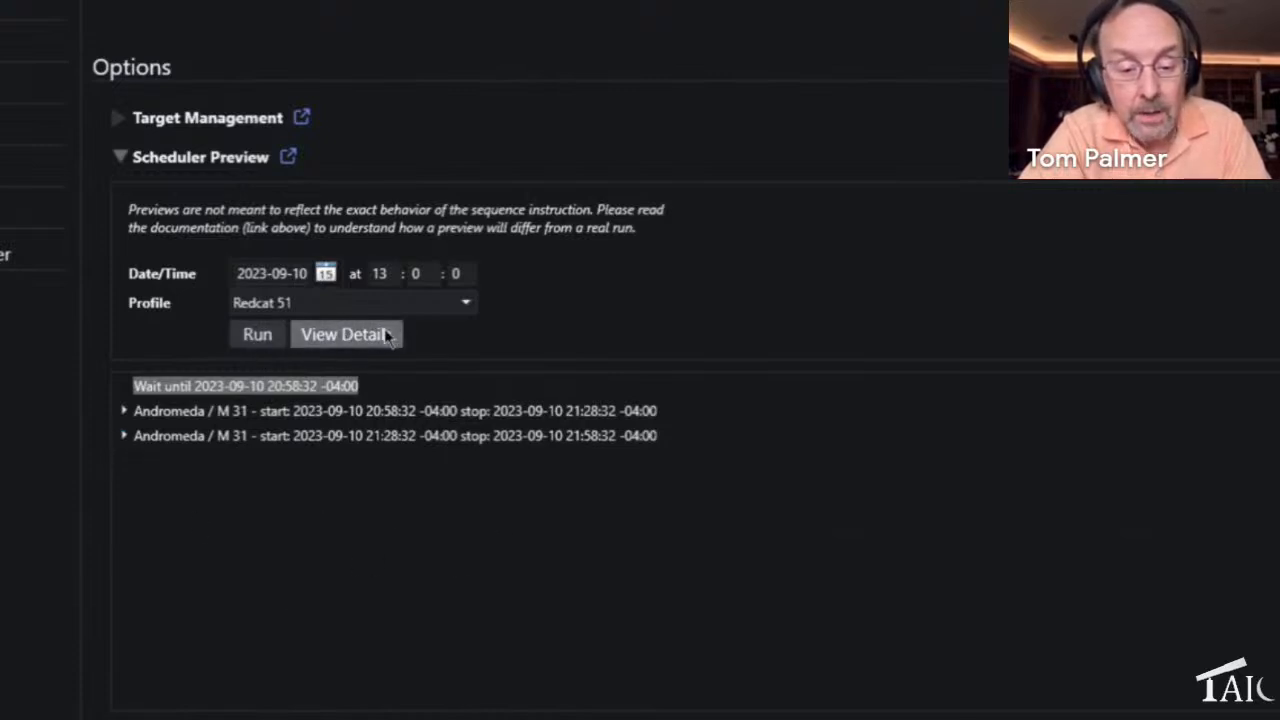
Step: View the scheduler preview's planning details, reading the wait period, the targets considered and the Andromeda/M 31 plan times
left_click(370, 338)
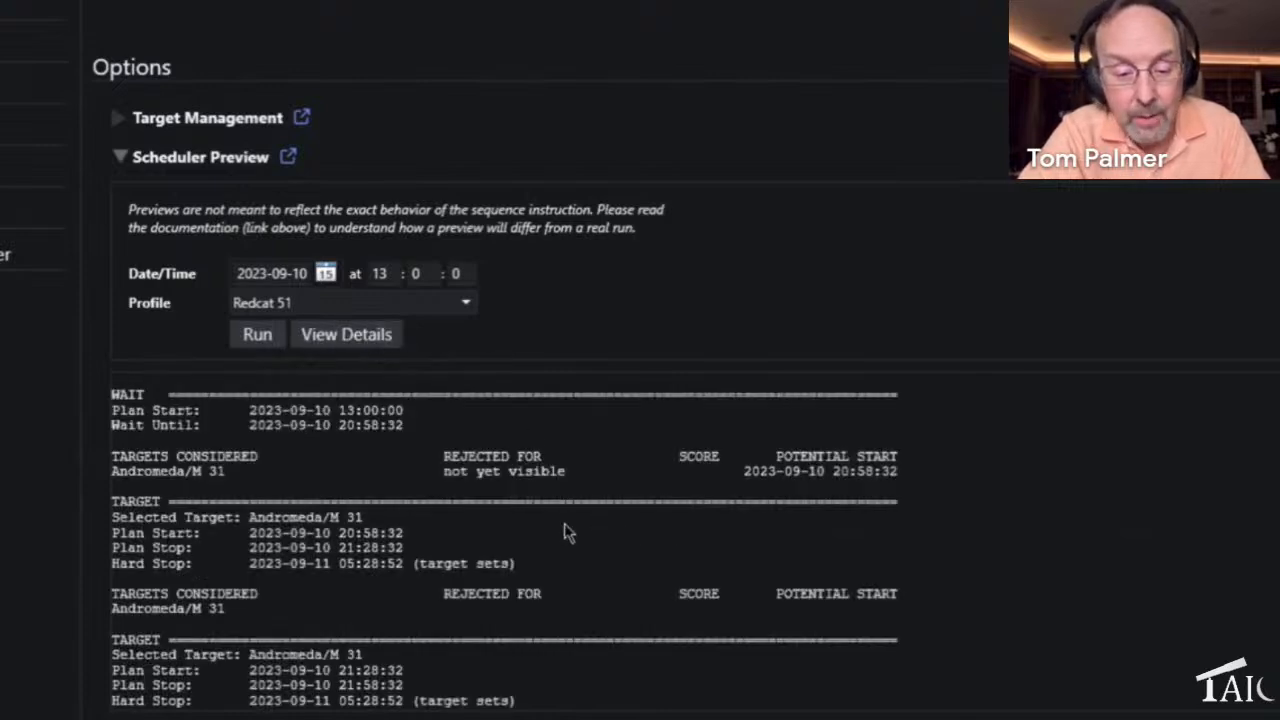
scroll(537, 543, "down", 1)
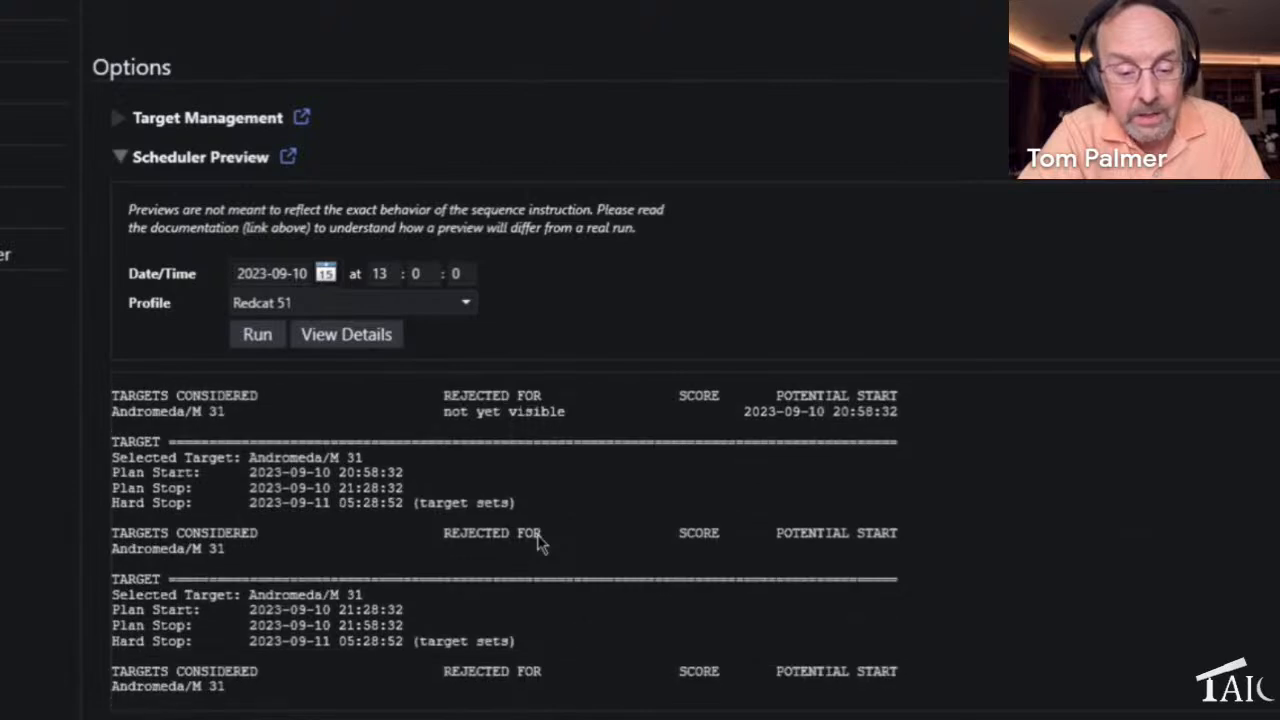
scroll(574, 528, "up", 1)
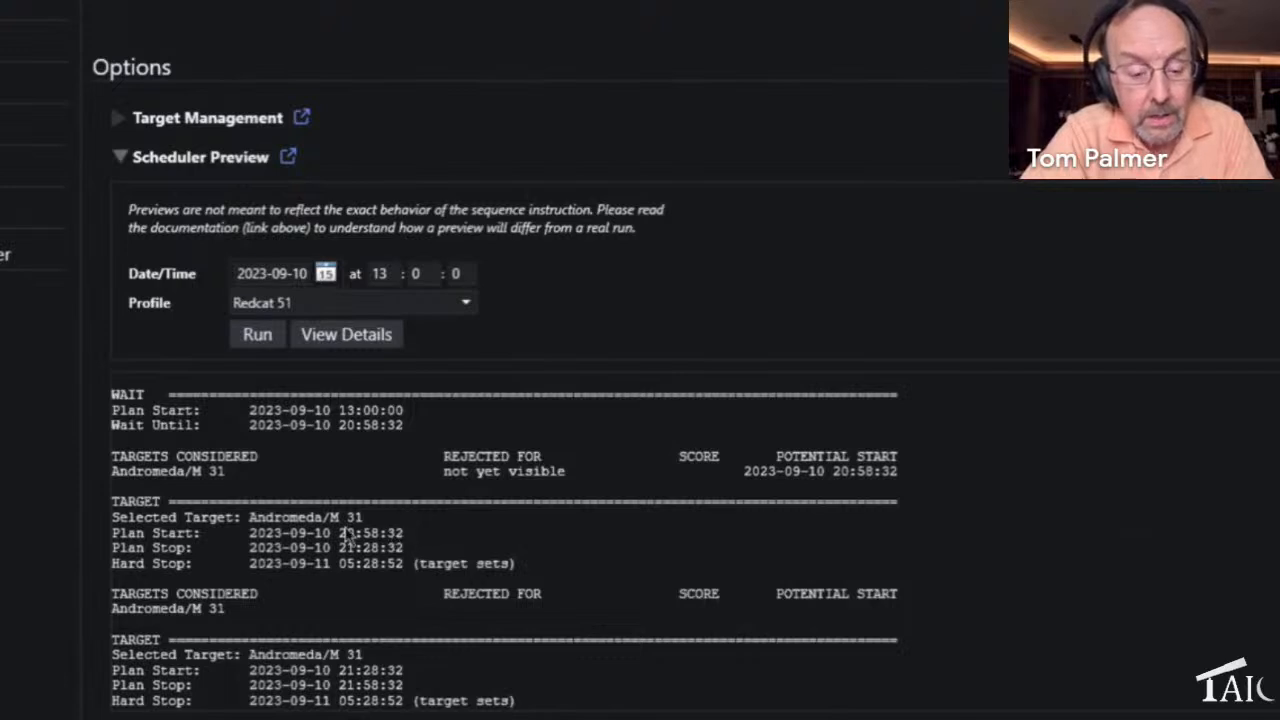
scroll(340, 525, "down", 1)
scroll(340, 525, "up", 1)
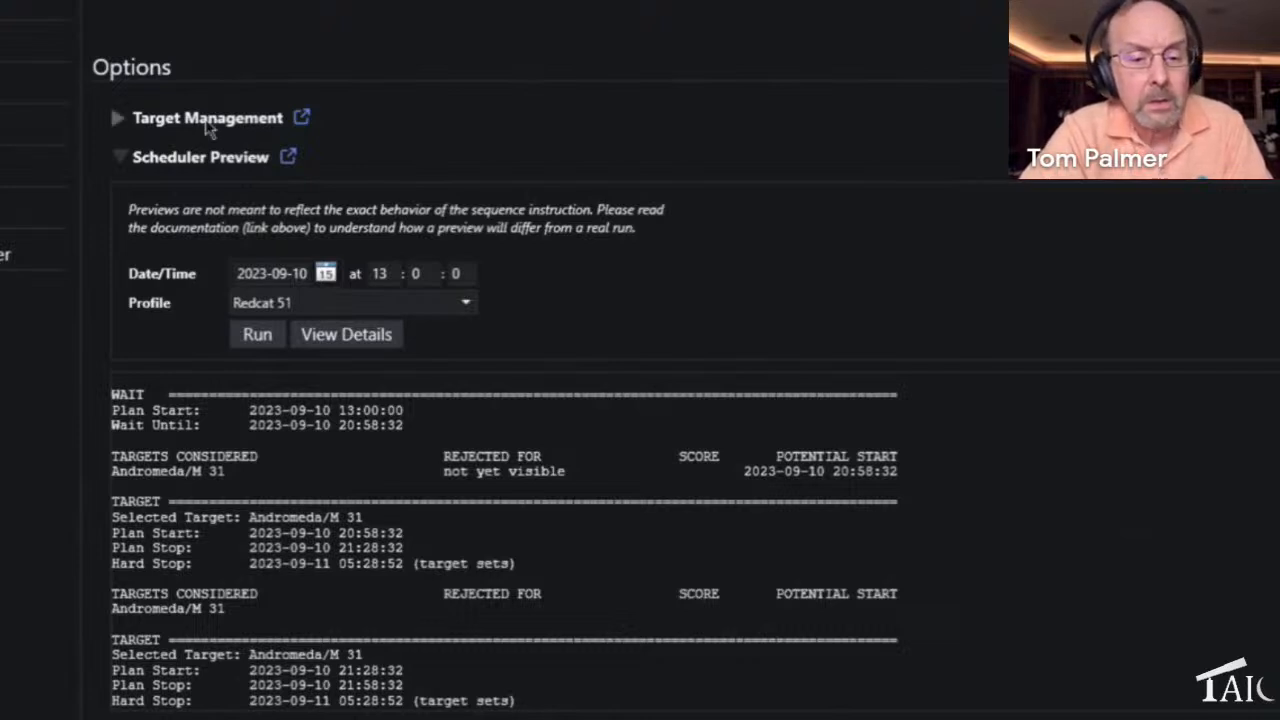
left_click(251, 160)
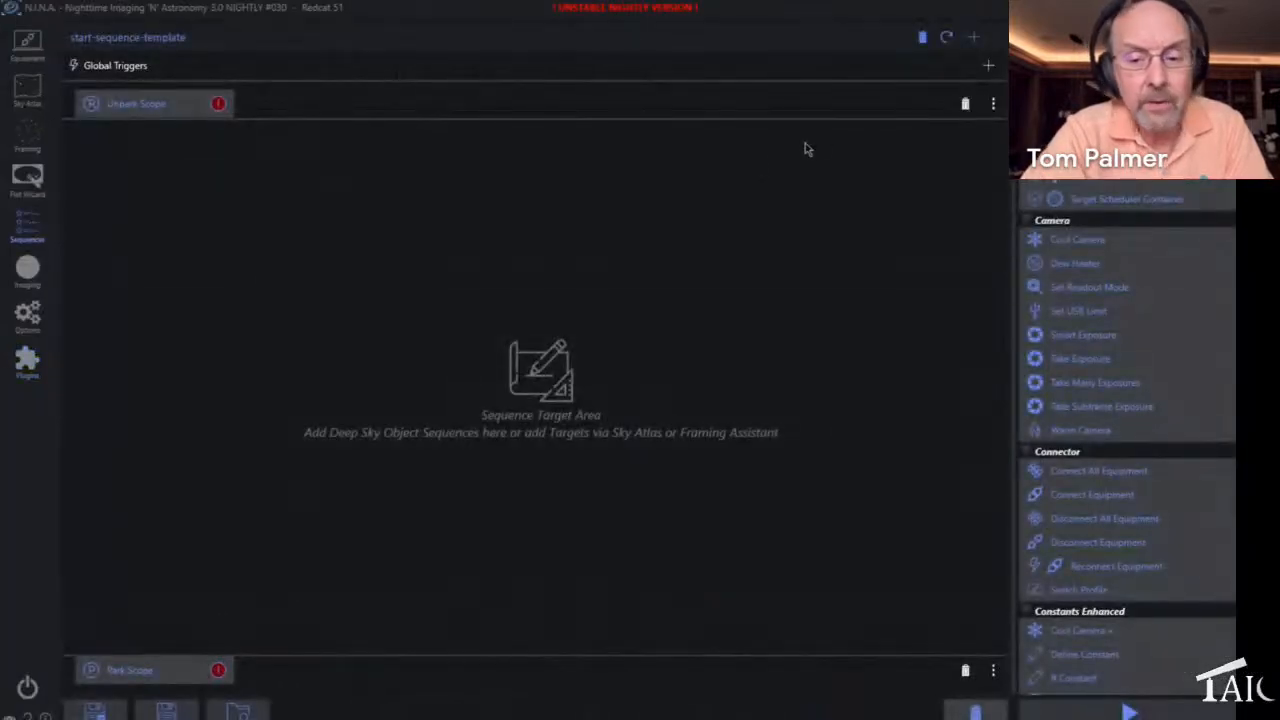
Step: Clear the complete sequence and build a new one with a Sequential Instruction Set containing a Target Scheduler Container
left_click(922, 37)
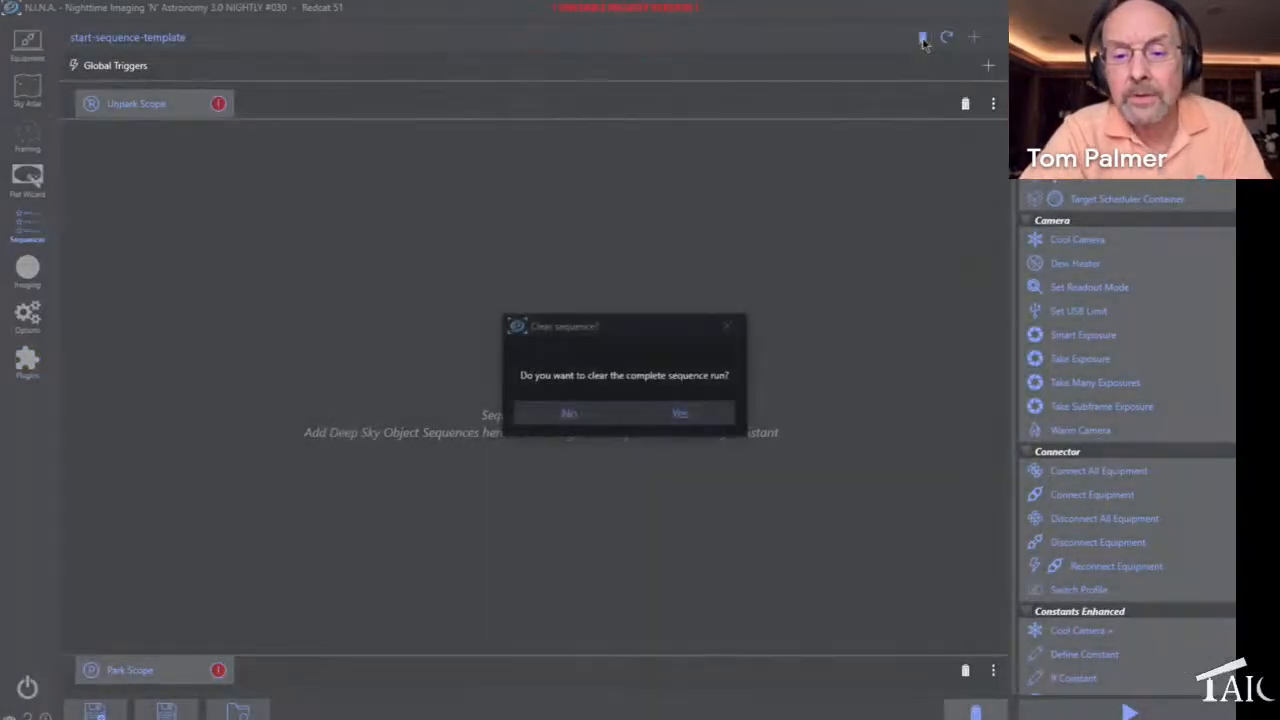
left_click(678, 415)
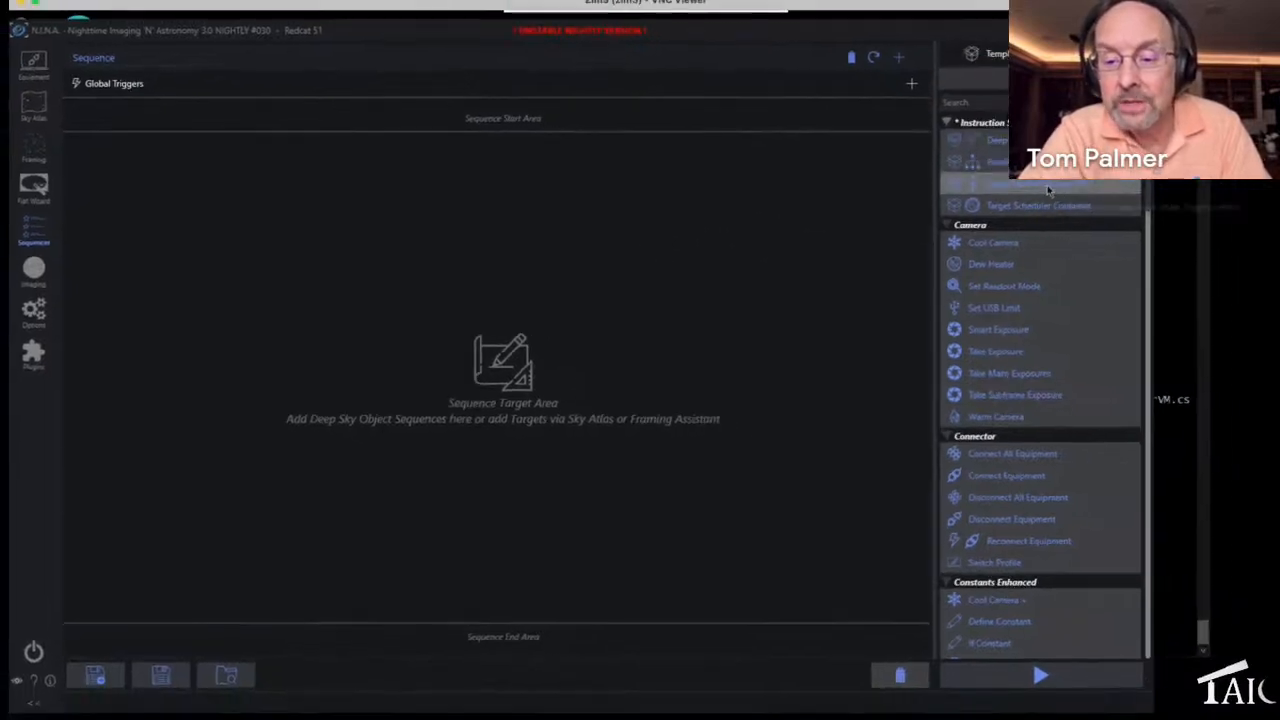
left_click_drag(1012, 188, 646, 214)
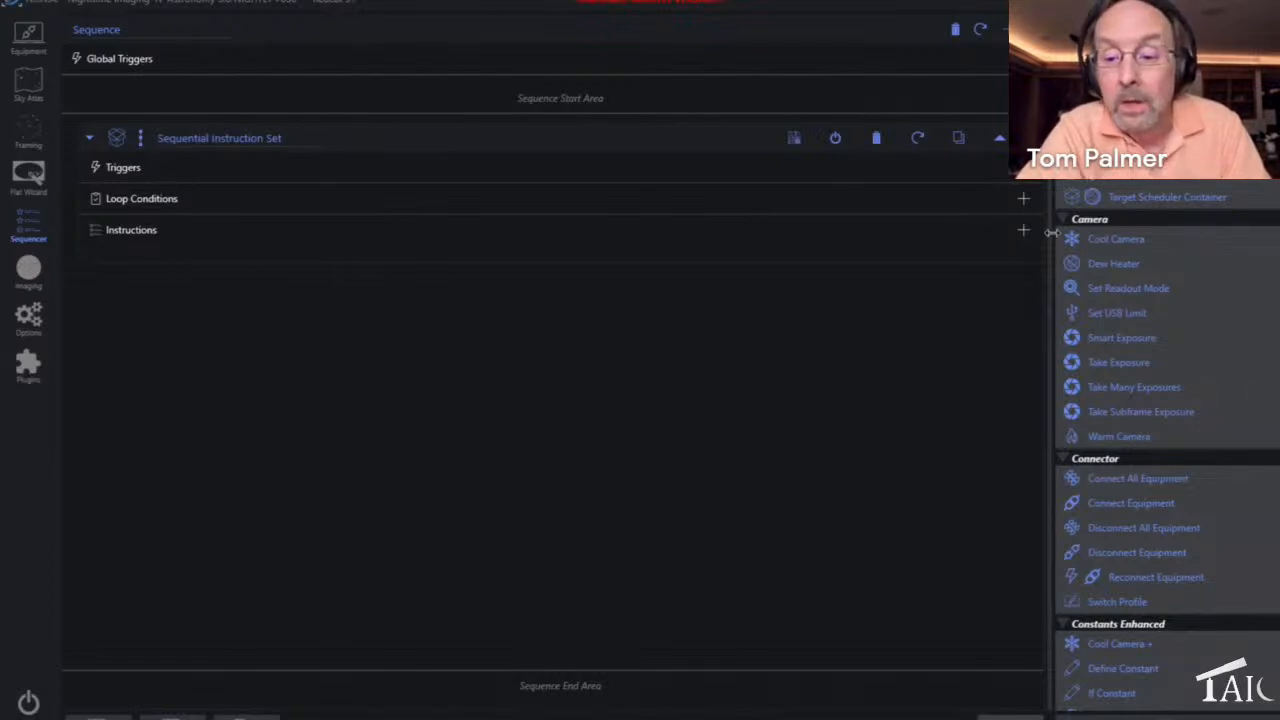
mouse_move(1121, 200)
left_mouse_down()
mouse_move(725, 264)
mouse_move(277, 260)
mouse_move(283, 240)
left_mouse_up()
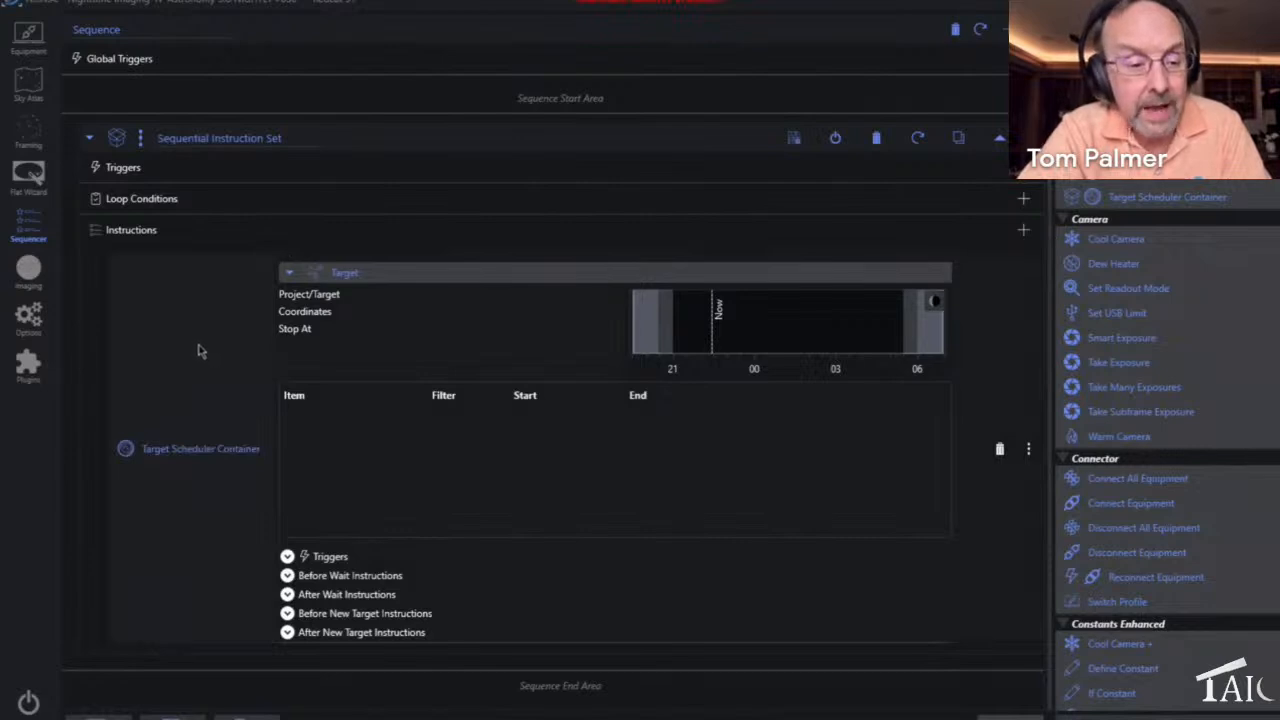
left_click(192, 272)
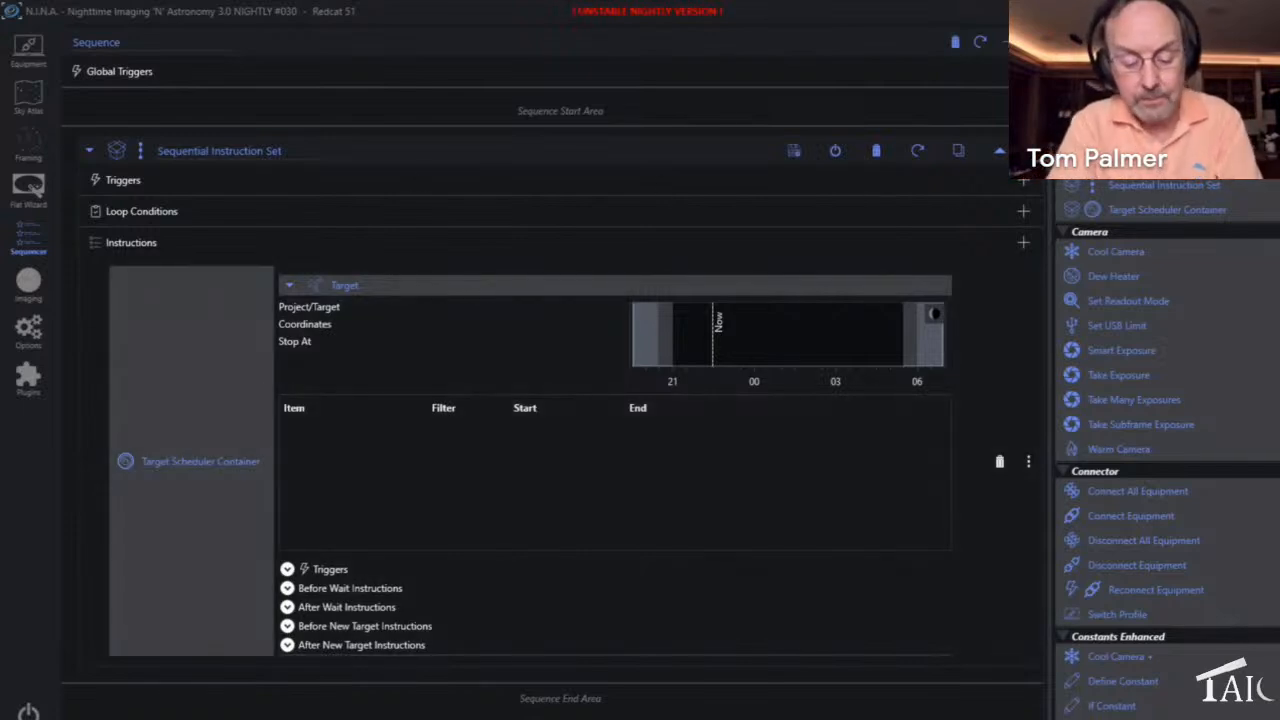
Step: Add the Meridian Flip and AF After Temperature Change triggers to the Sequential Instruction Set
scroll(1165, 400, "down", 5)
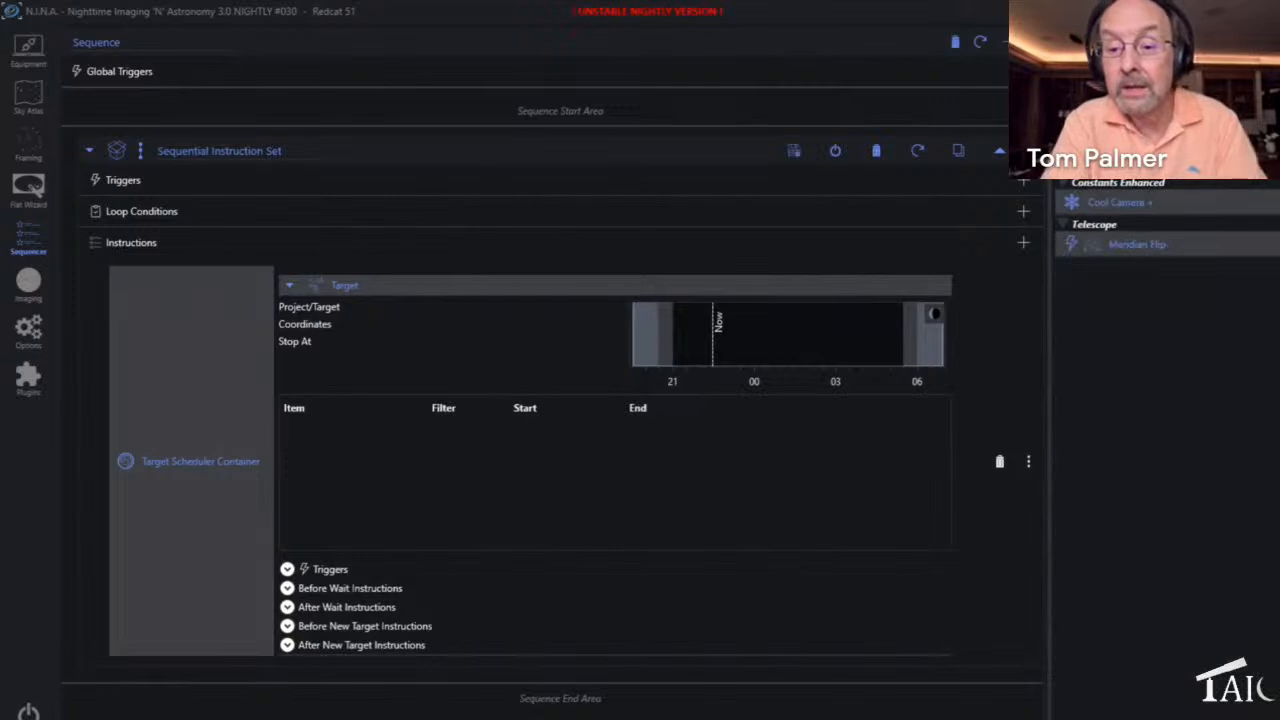
left_click_drag(1134, 240, 396, 181)
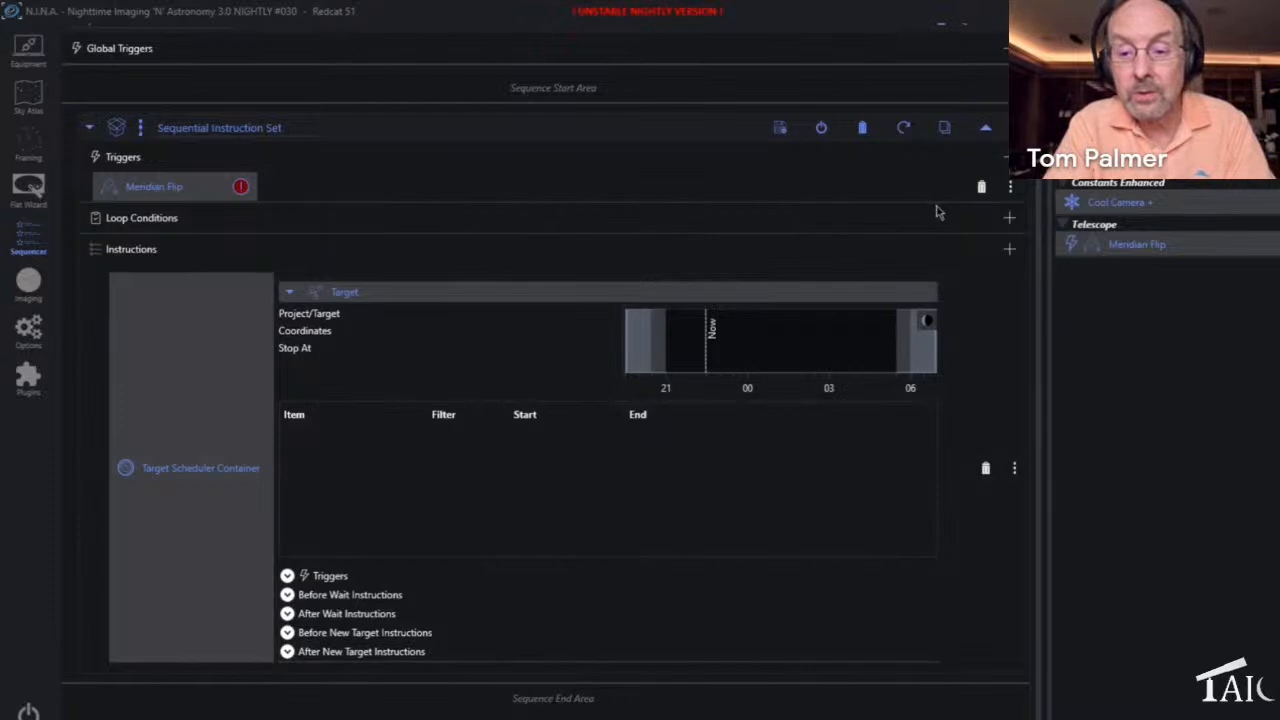
scroll(1165, 450, "up", 5)
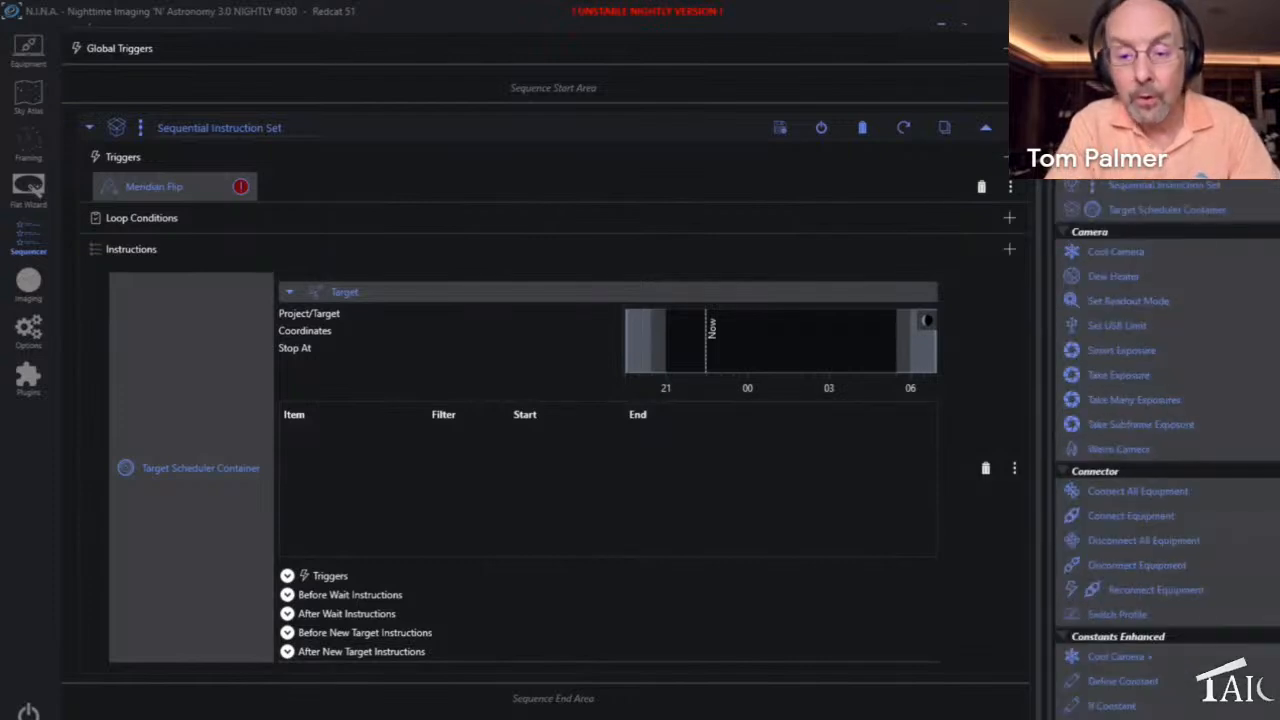
scroll(1165, 450, "down", 10)
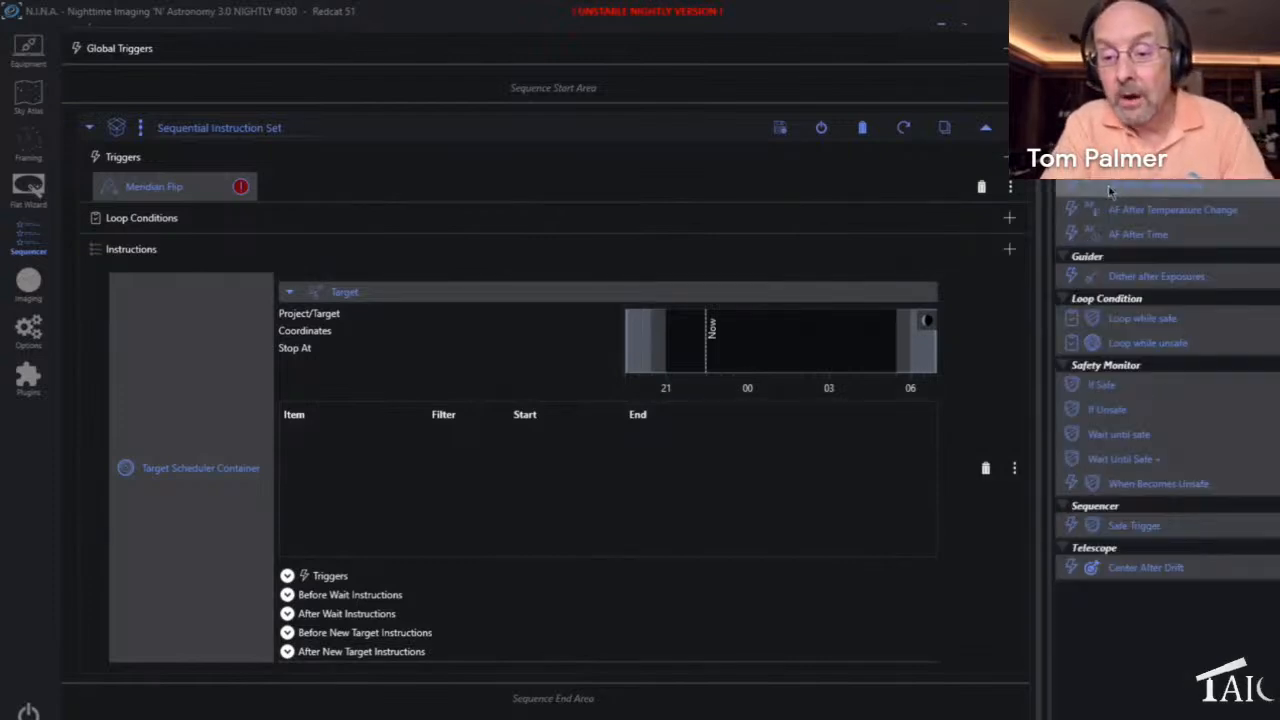
left_click_drag(1122, 208, 432, 207)
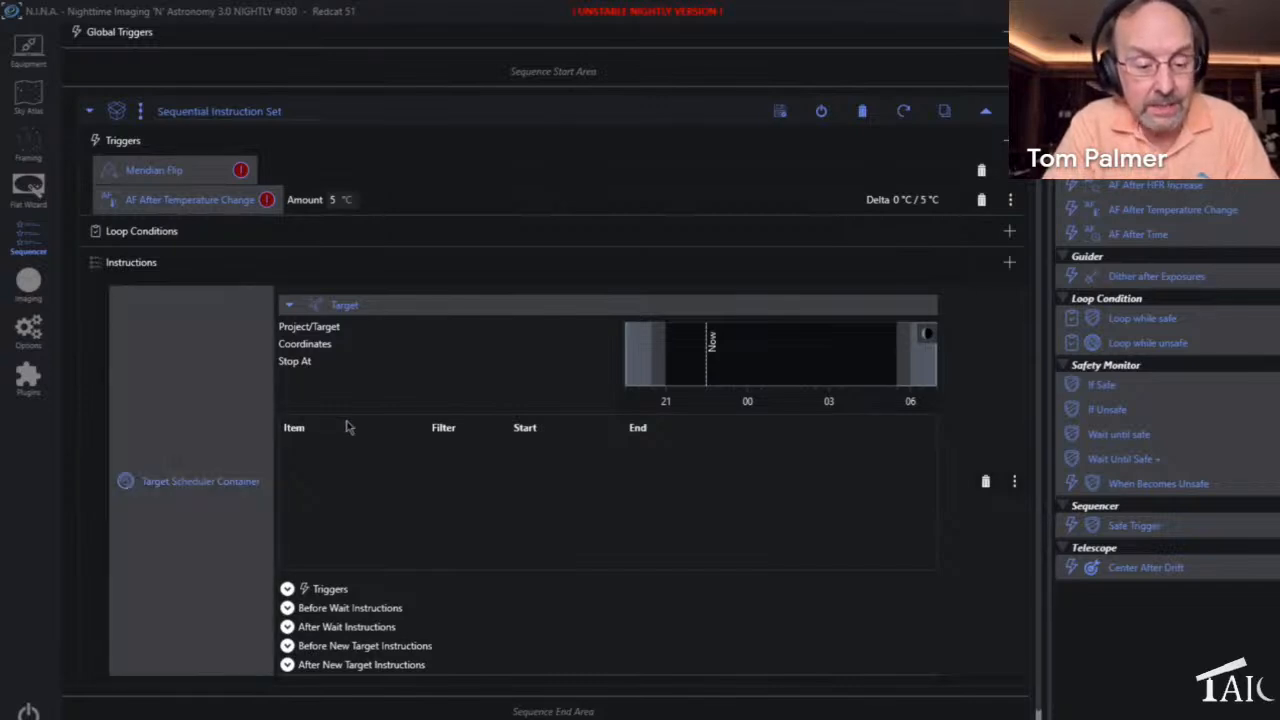
Step: Add Park Scope to the Target Scheduler Container's Before Wait Instructions and look at its After Wait Instructions
scroll(490, 416, "up", 1)
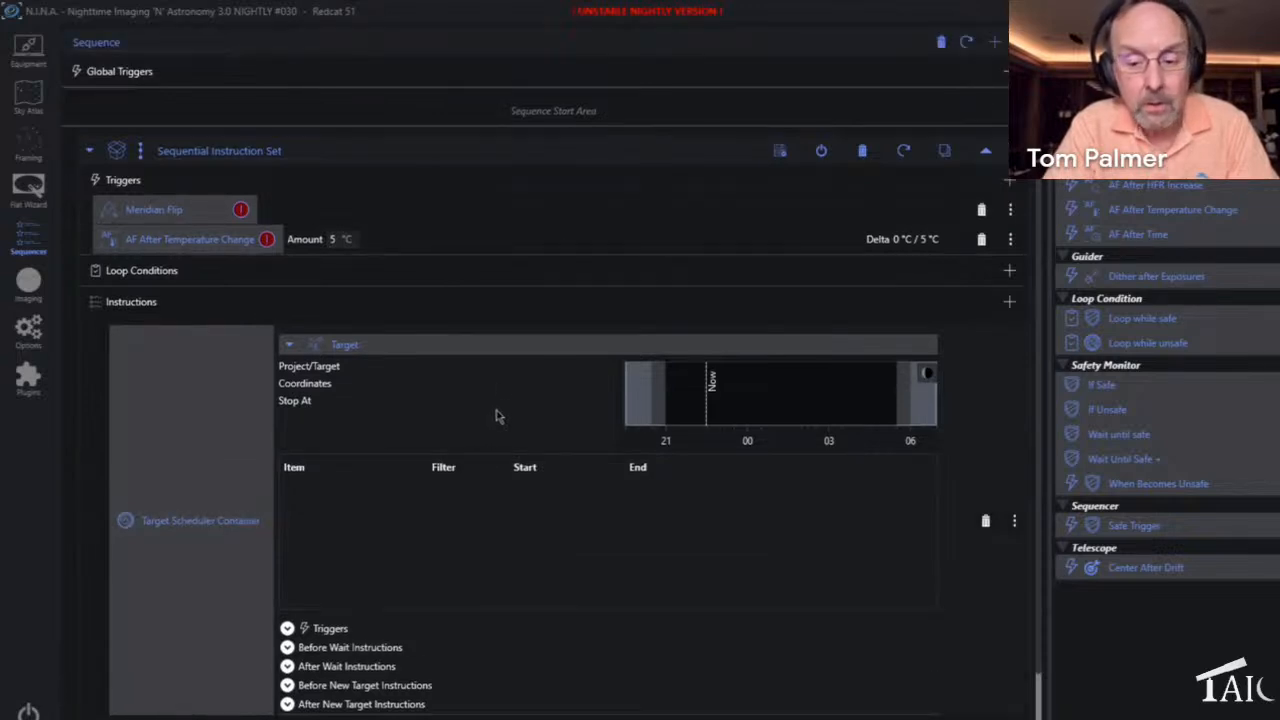
scroll(486, 414, "down", 1)
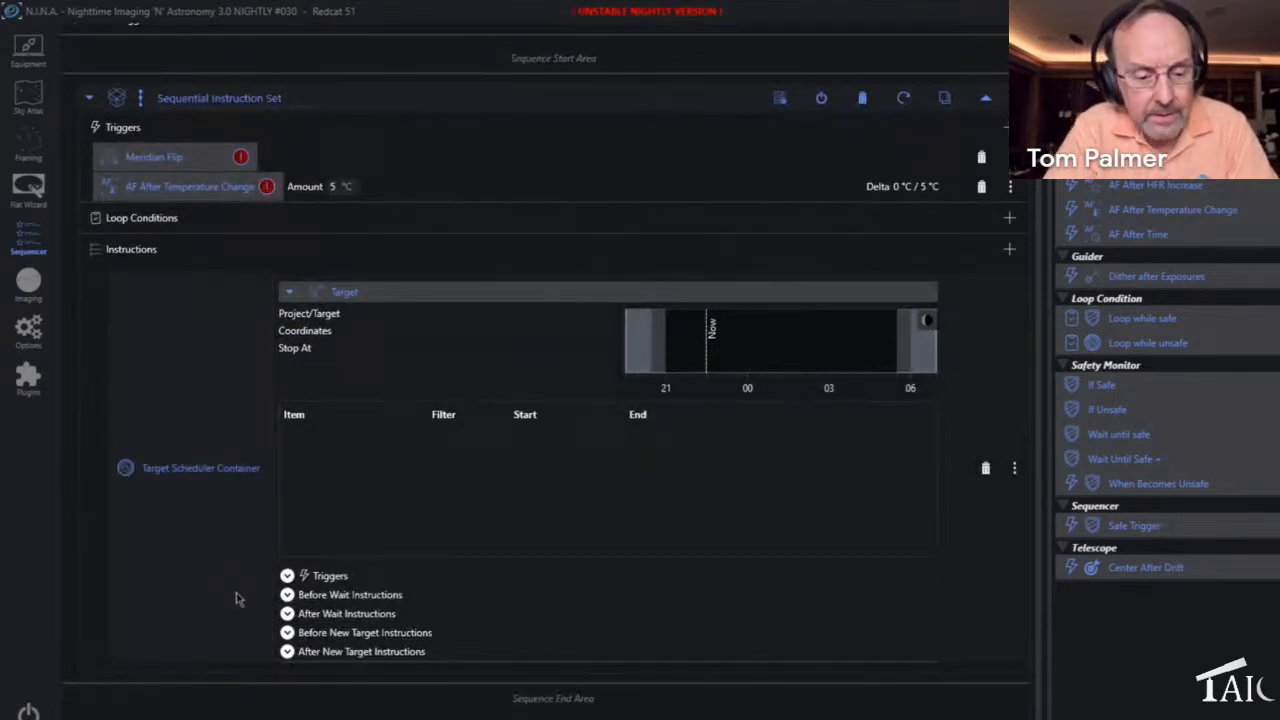
left_click(395, 598)
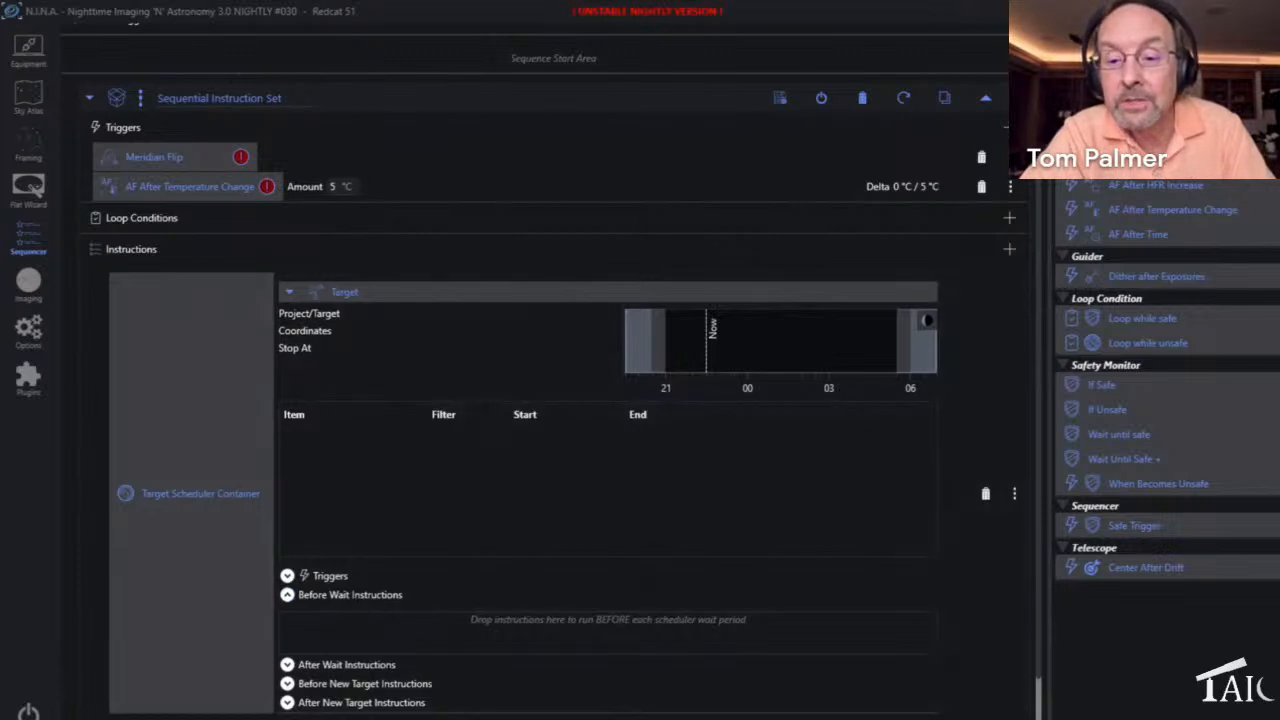
scroll(1165, 400, "down", 5)
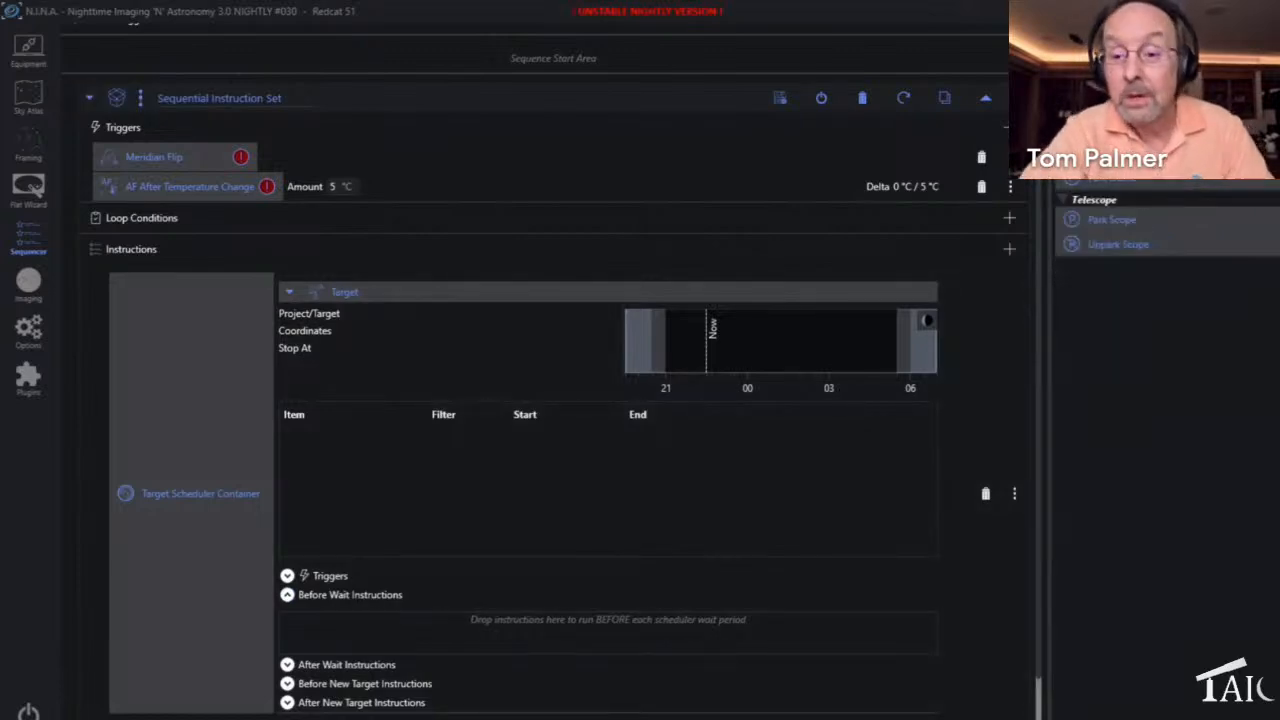
left_click_drag(1110, 219, 500, 643)
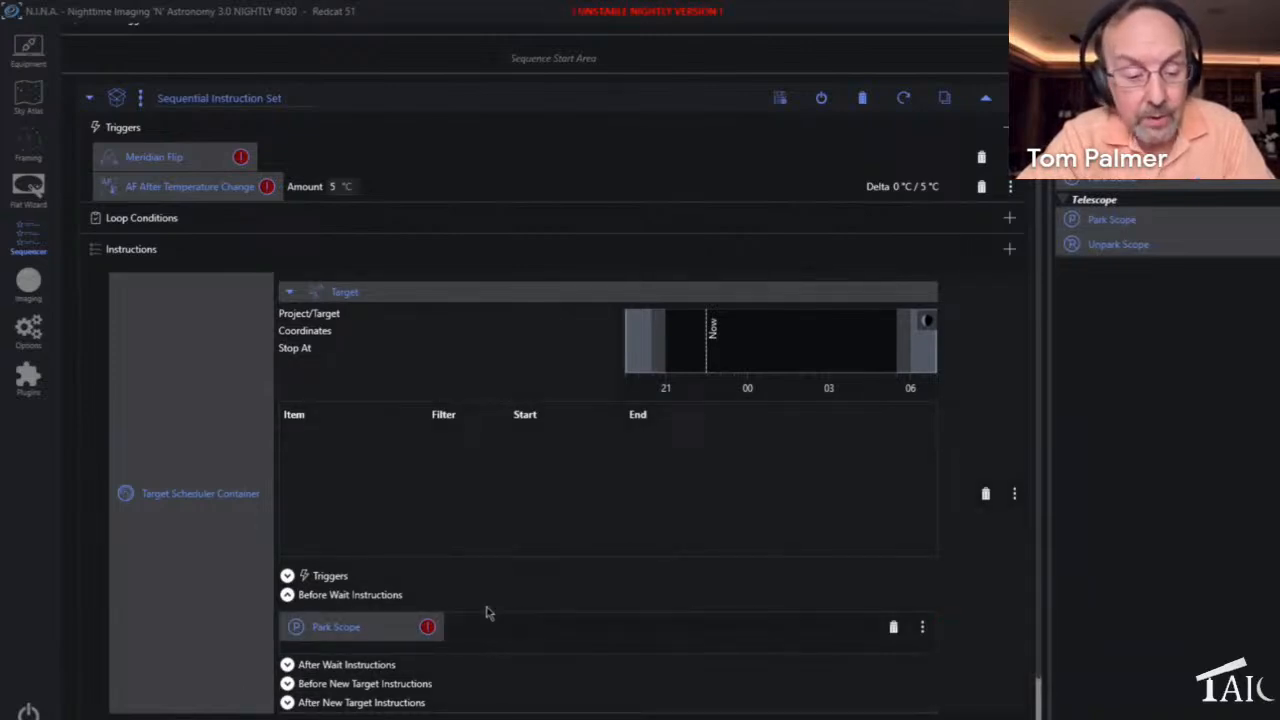
left_click(348, 597)
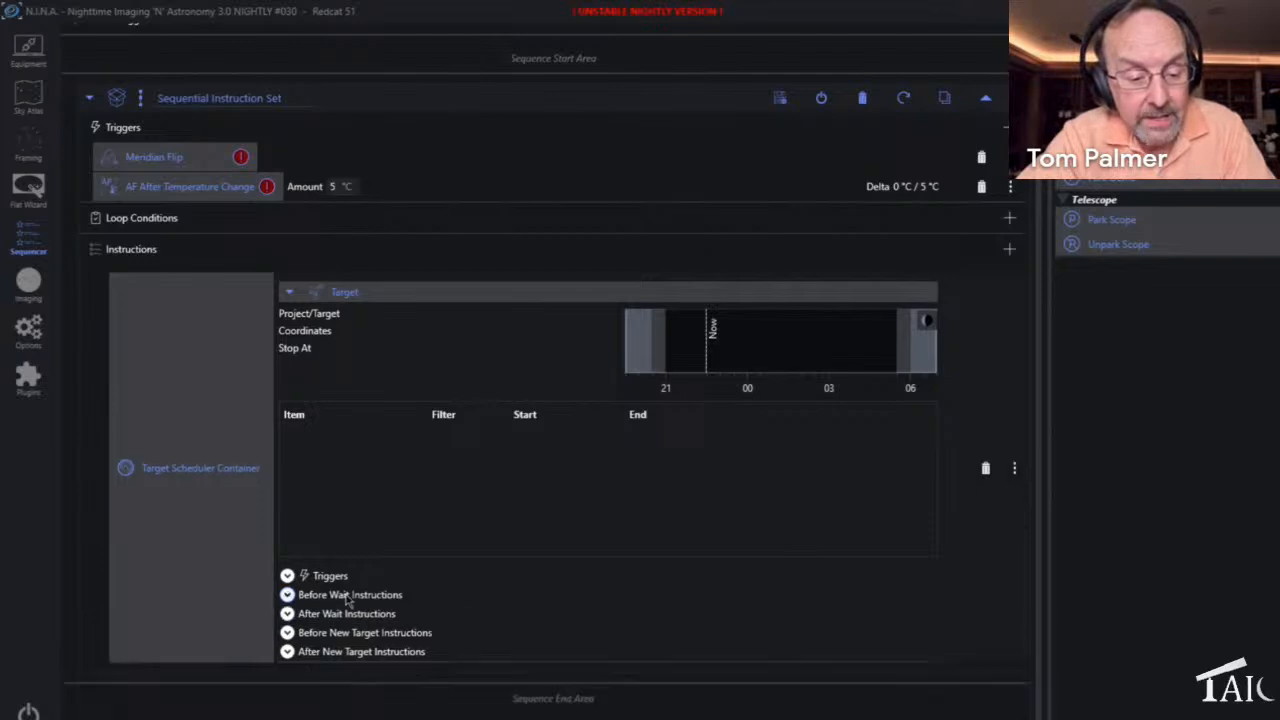
left_click(350, 617)
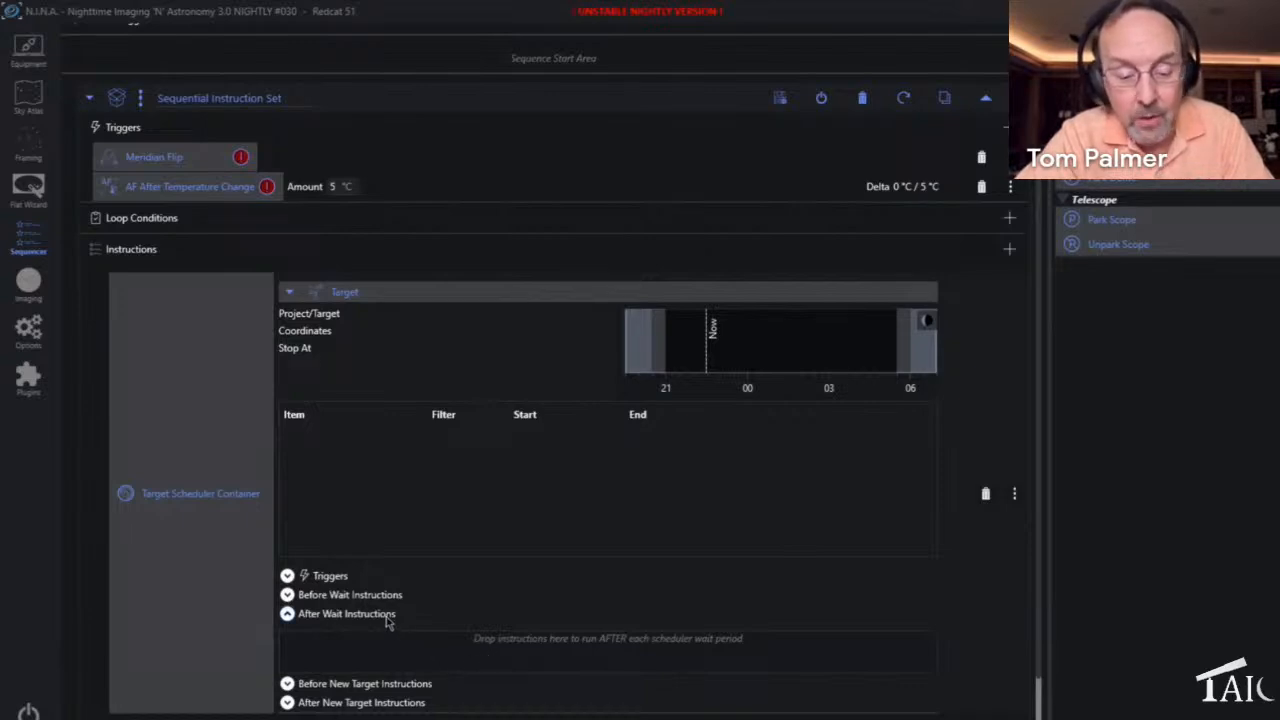
left_click(388, 618)
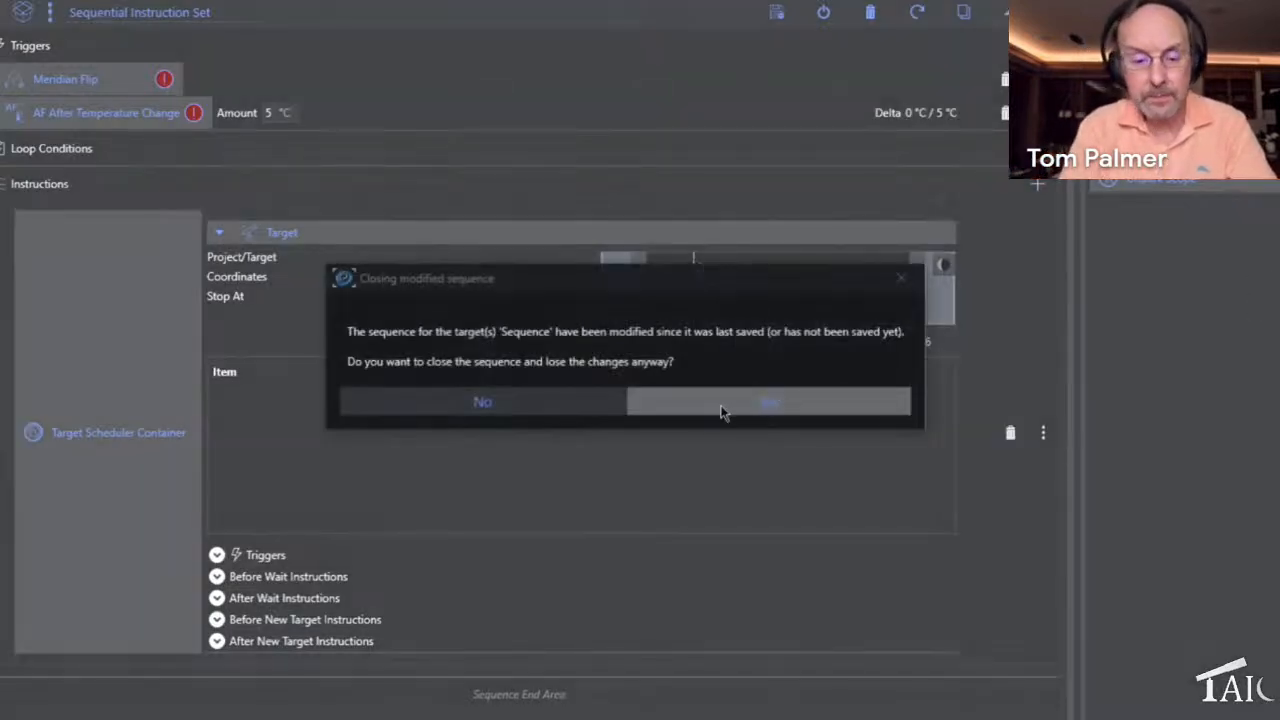
Step: Restart N.I.N.A., discarding the unsaved sequence changes, and enlarge its window
left_click(721, 410)
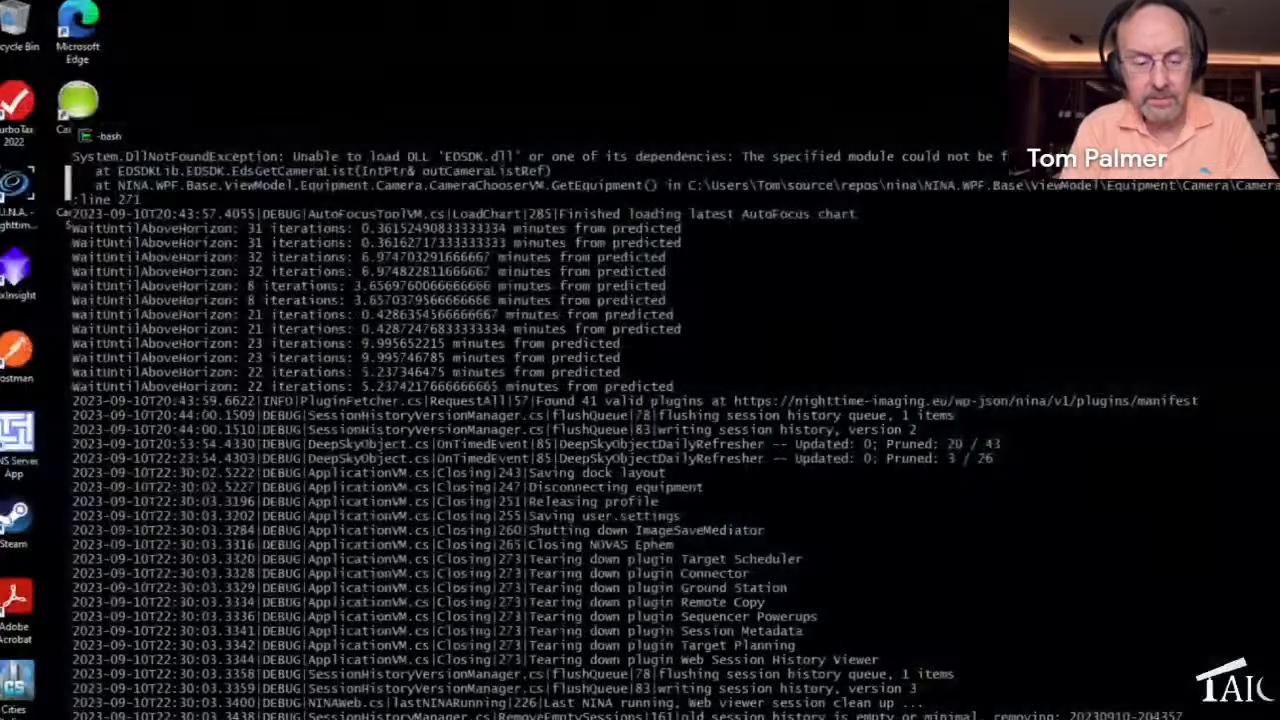
left_click_drag(770, 531, 780, 533)
left_click(593, 582)
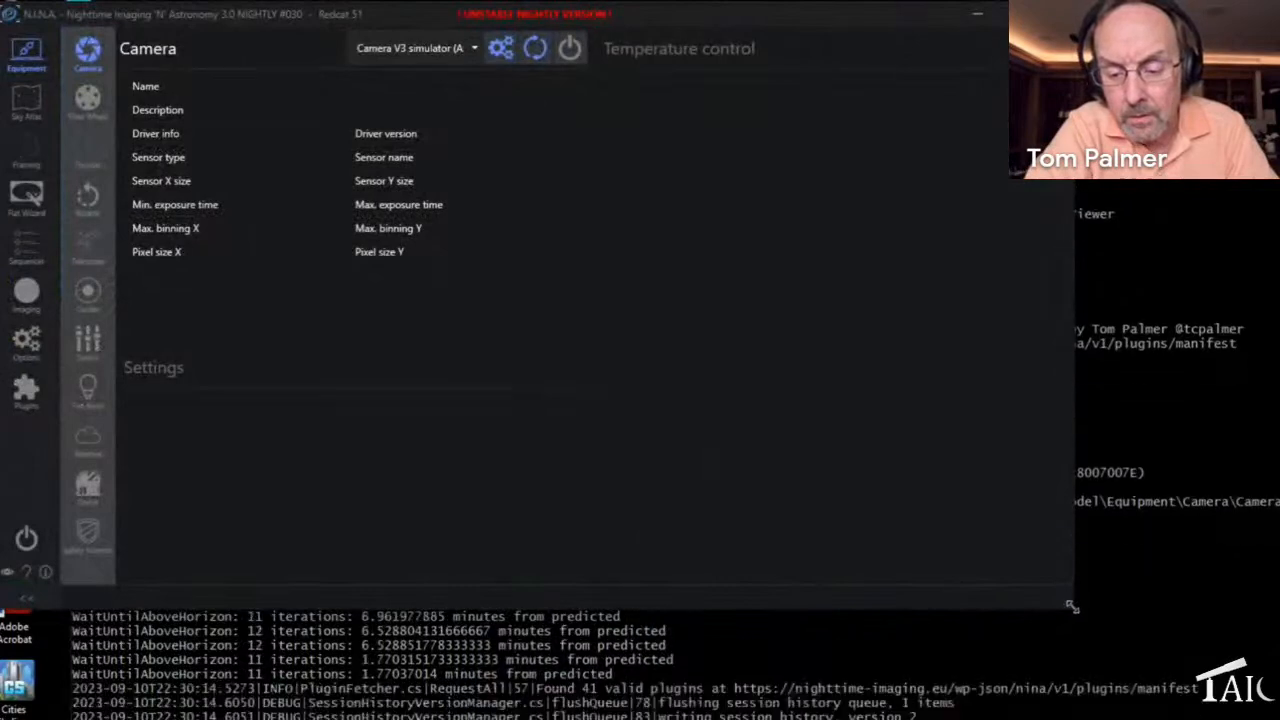
left_click_drag(1072, 607, 1279, 719)
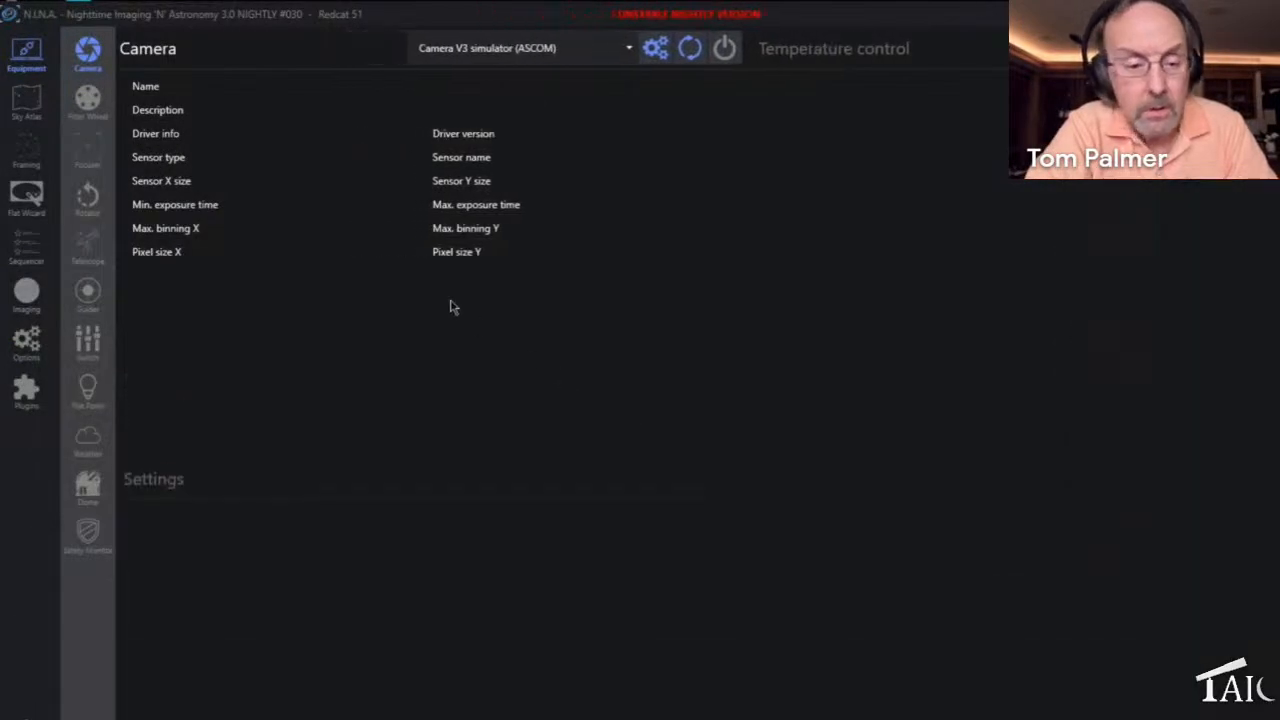
Step: Open the Target Scheduler plugin's Acquired Images section to view its filters and image table
left_click(26, 390)
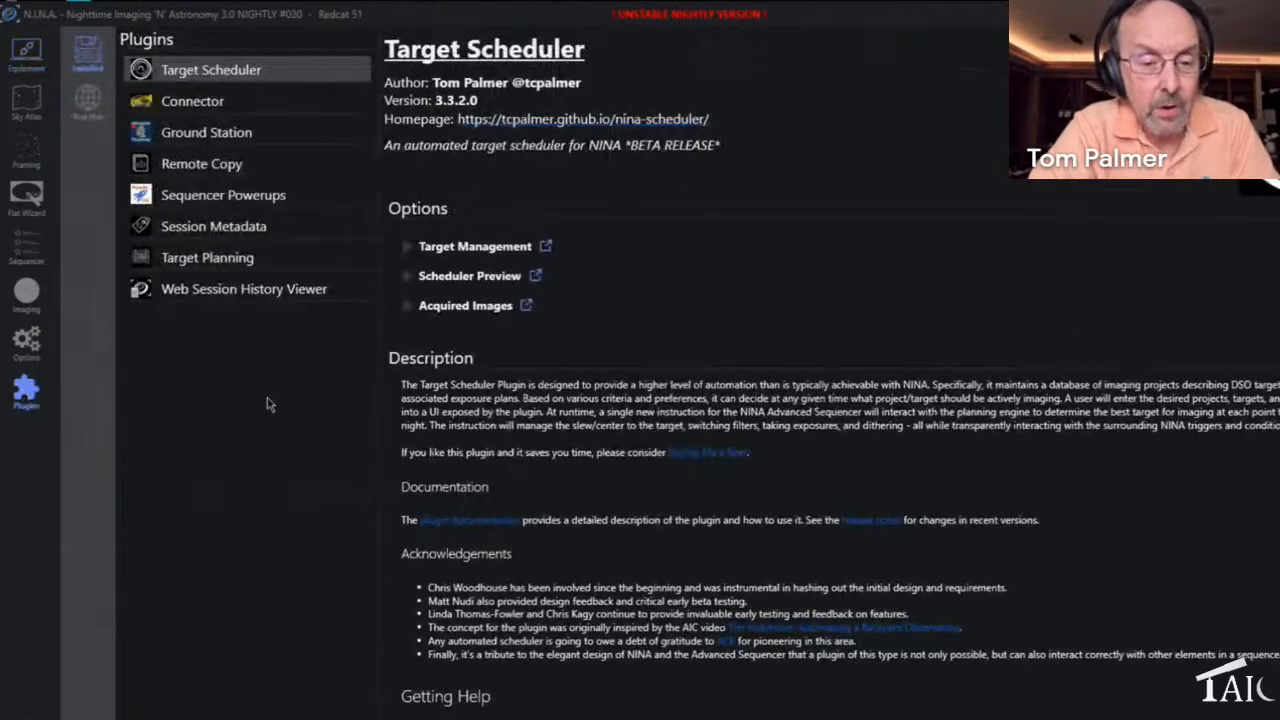
left_click(463, 312)
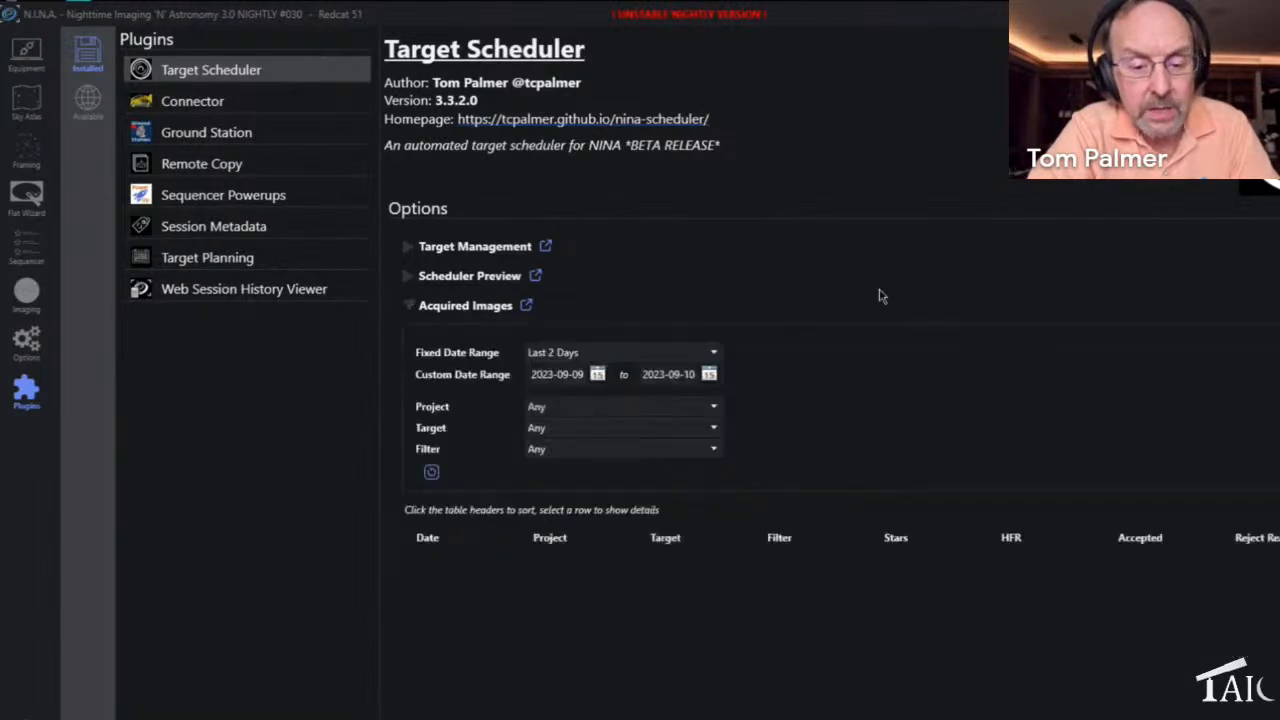
scroll(826, 148, "down", 2)
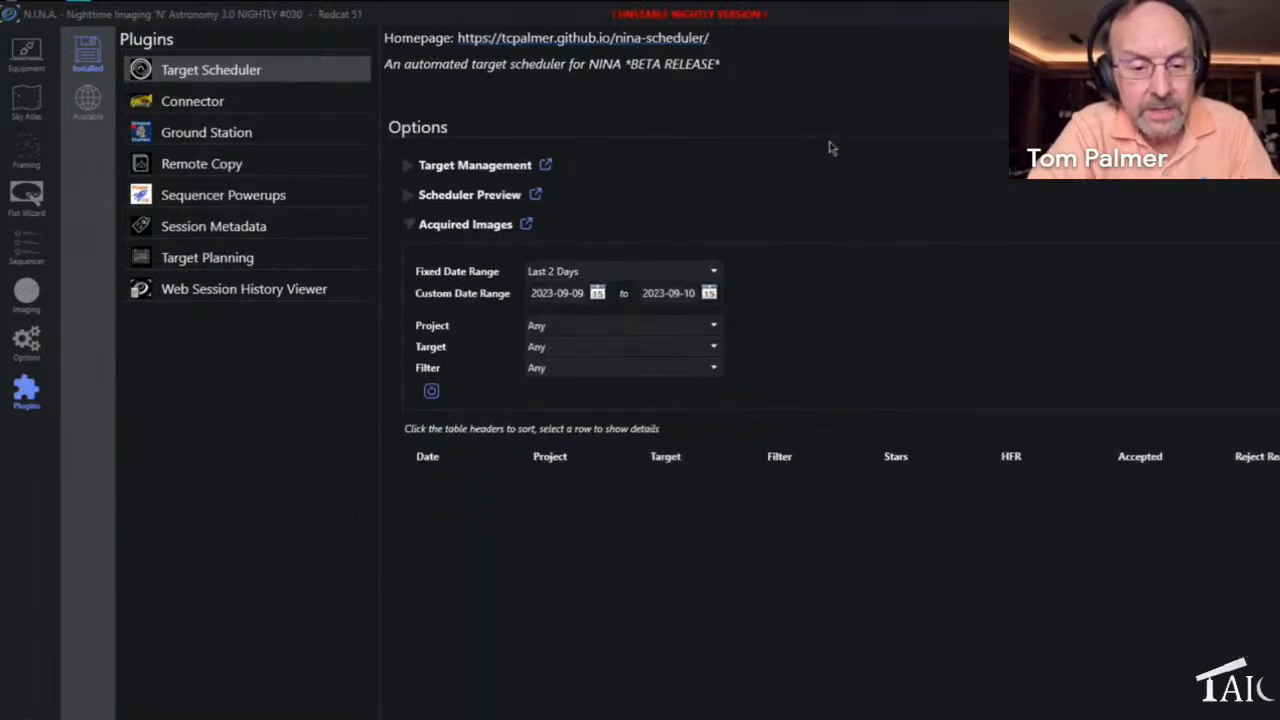
Step: Filter the acquired images to the Last 90 Days and the Normal Priority Targets project, and look through the results
left_click(657, 276)
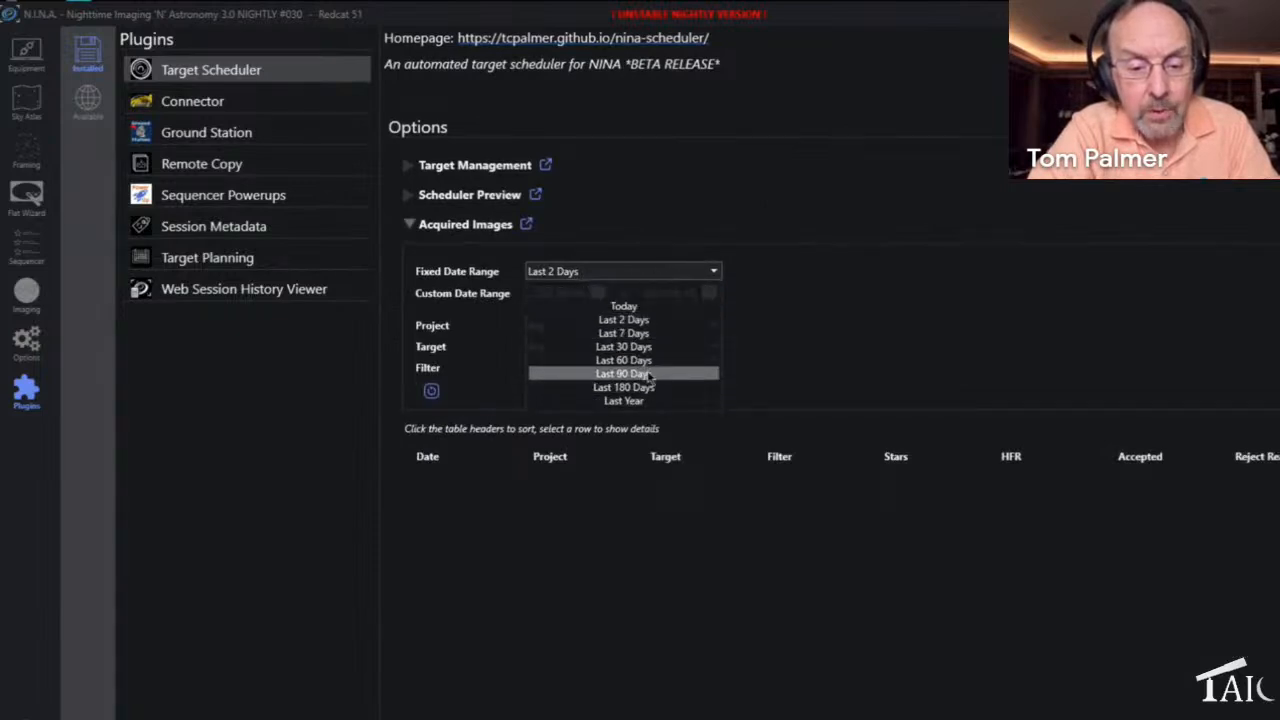
left_click(649, 375)
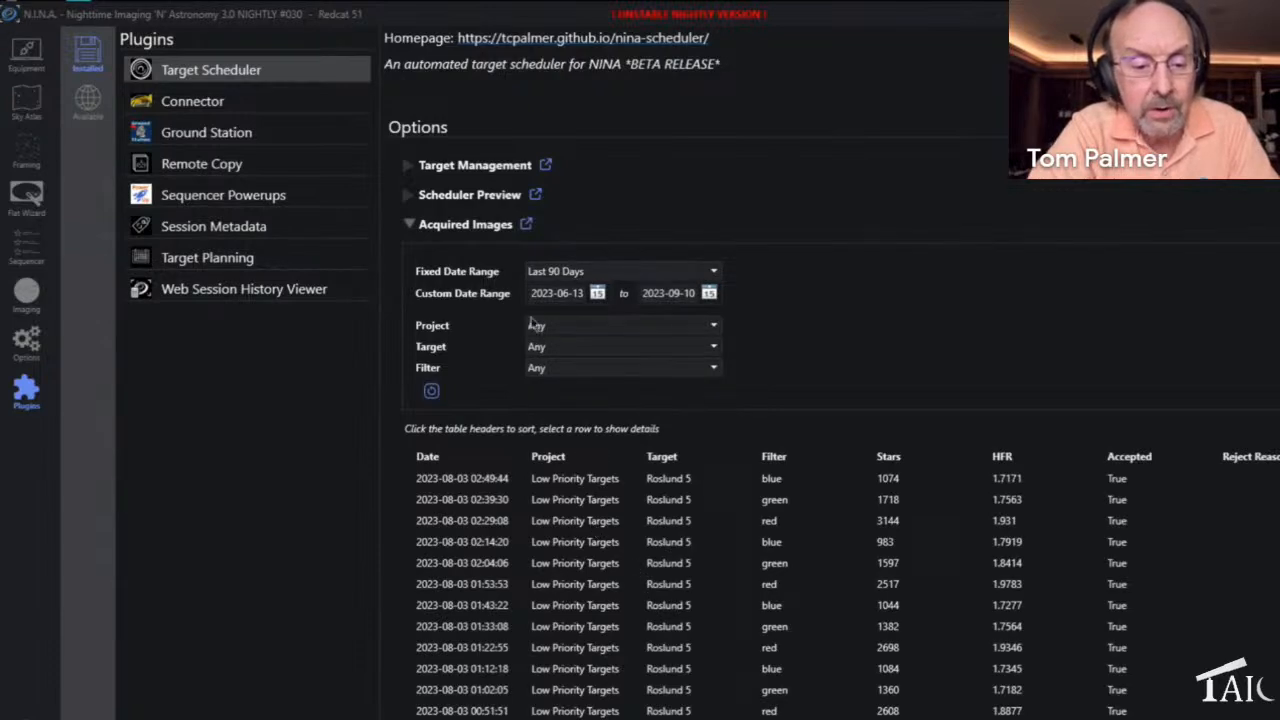
left_click(566, 330)
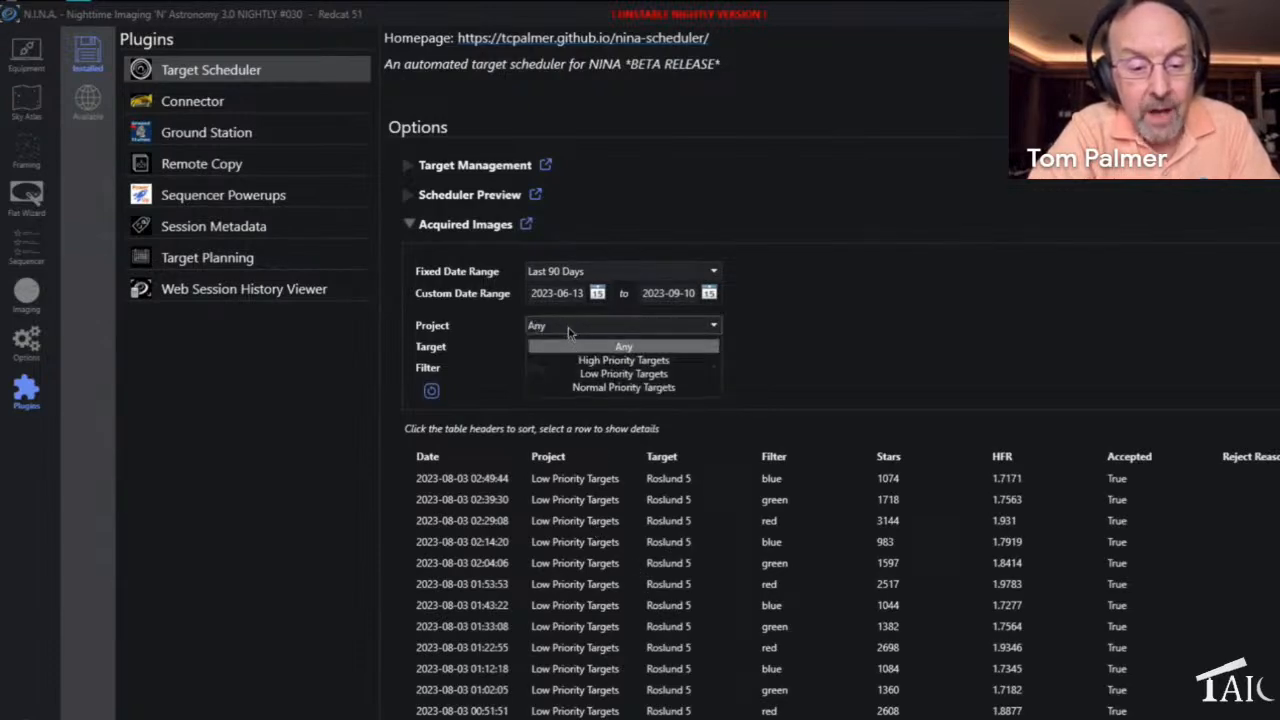
left_click(621, 390)
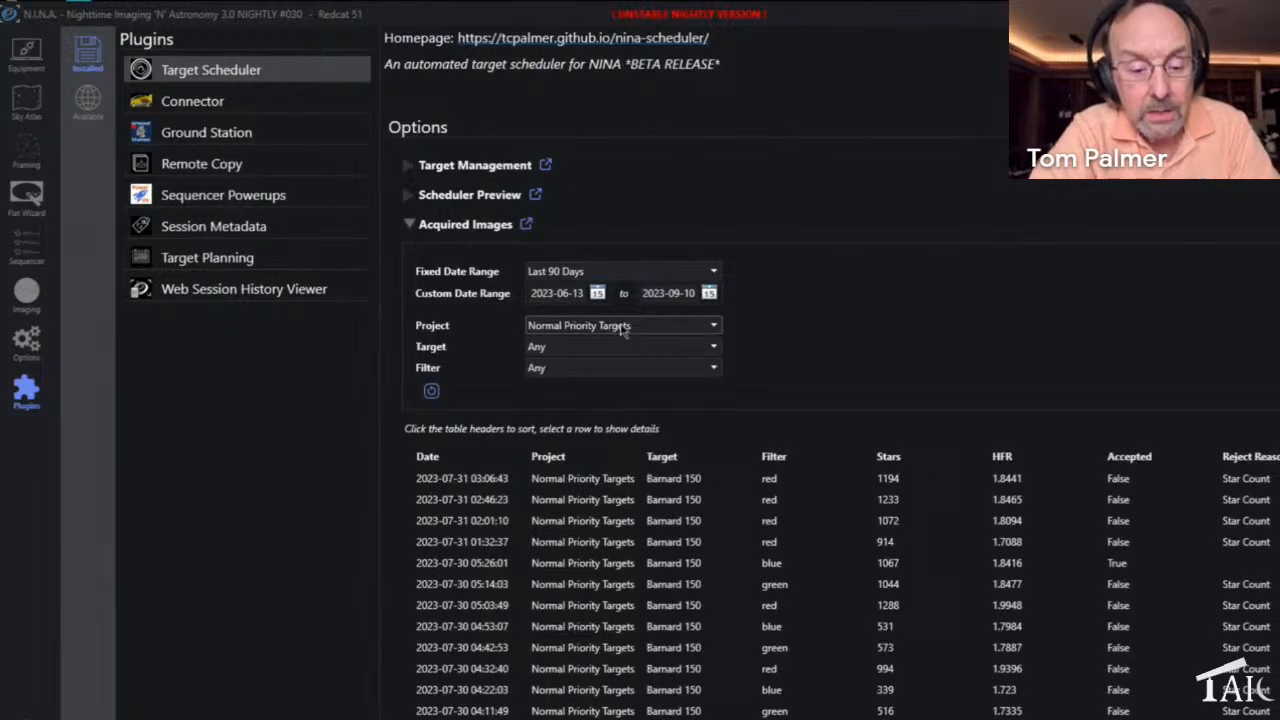
scroll(573, 525, "down", 10)
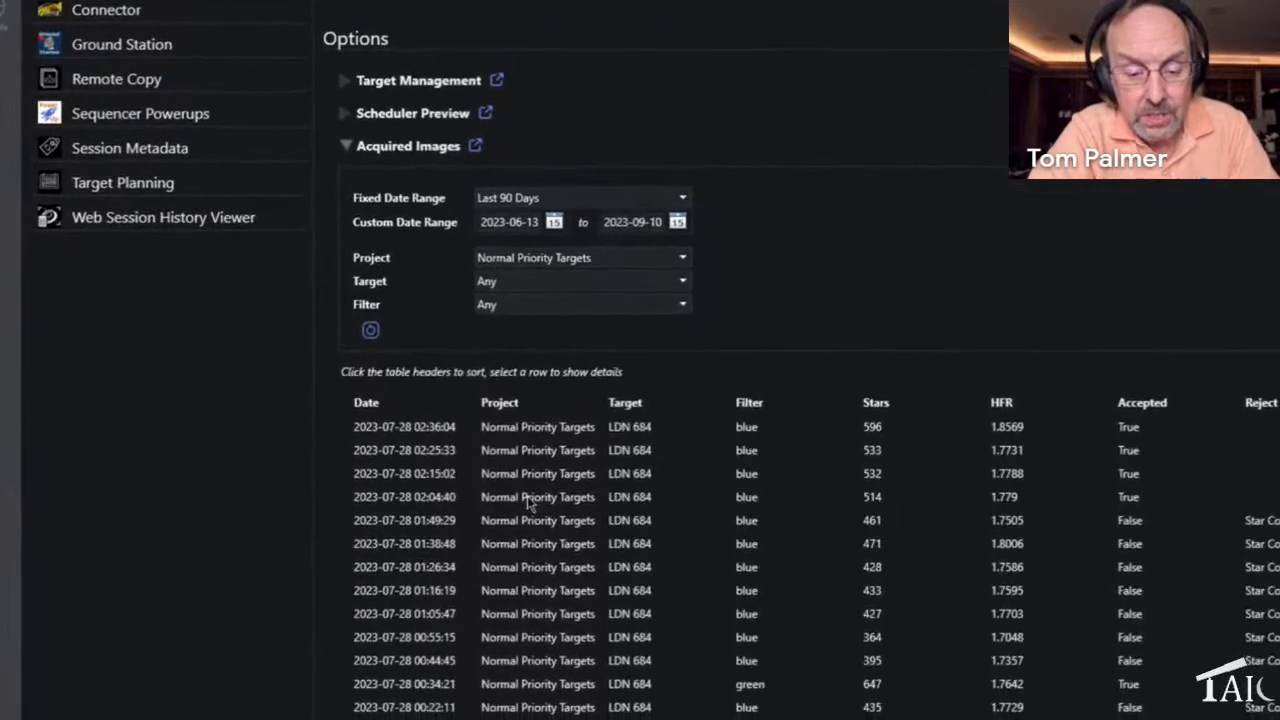
scroll(530, 503, "up", 10)
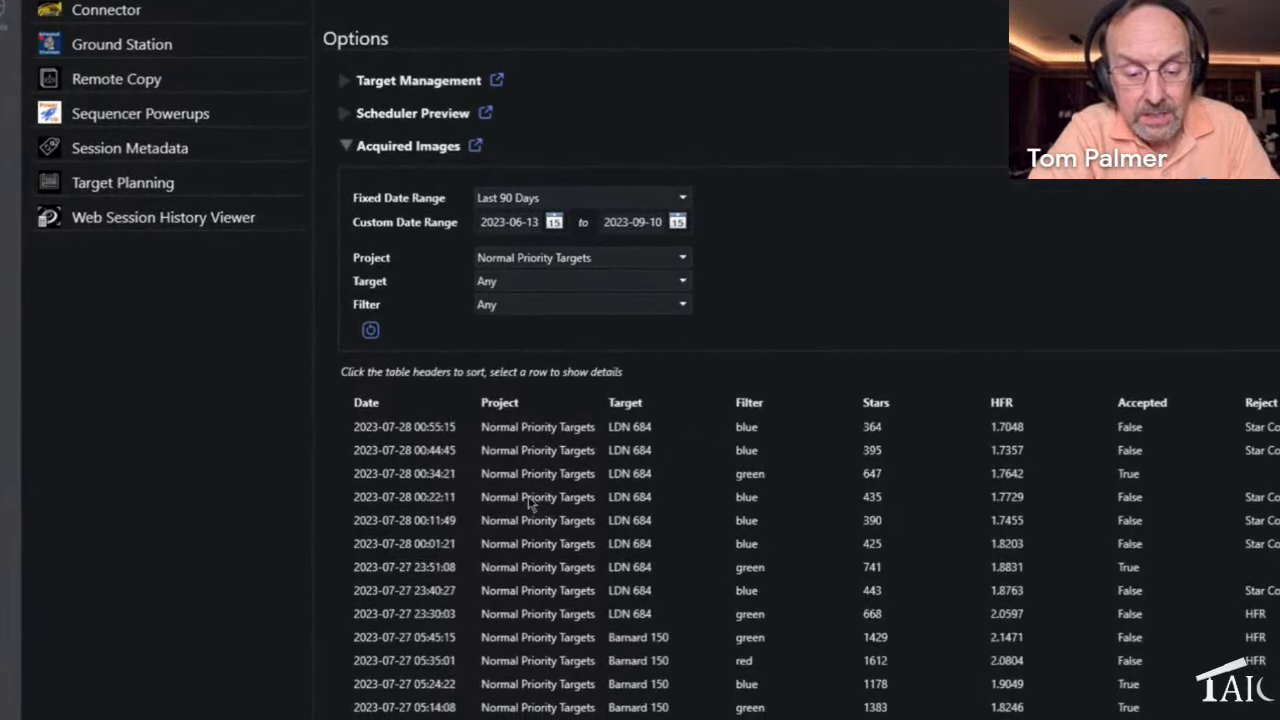
Step: Narrow the acquired images to the target Barnard 150 and the red filter
left_click(532, 283)
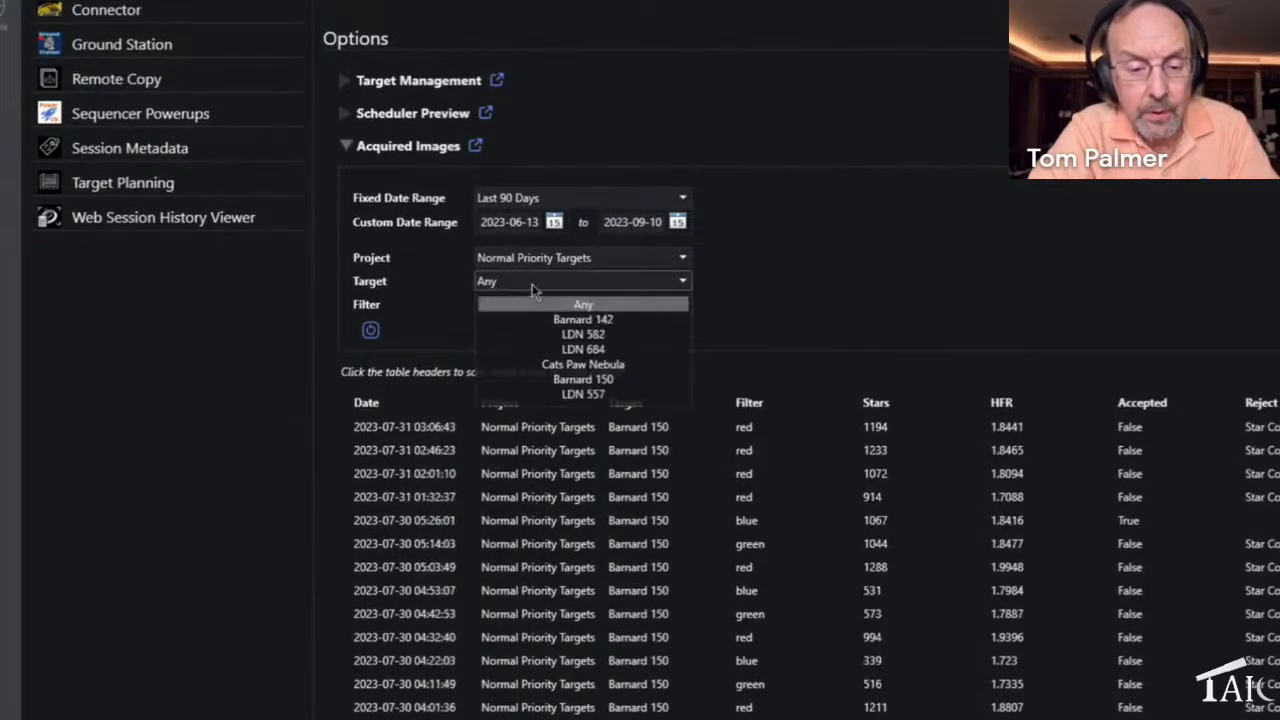
left_click(556, 379)
scroll(585, 565, "down", 8)
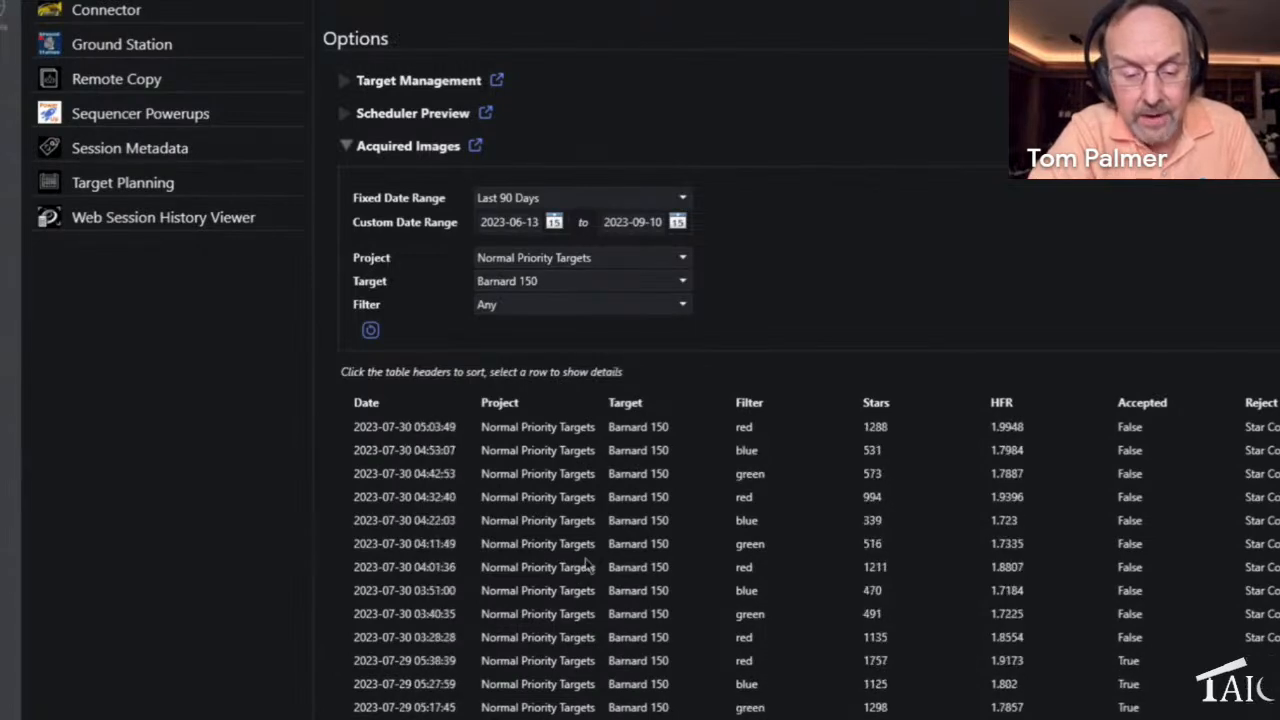
scroll(588, 566, "up", 8)
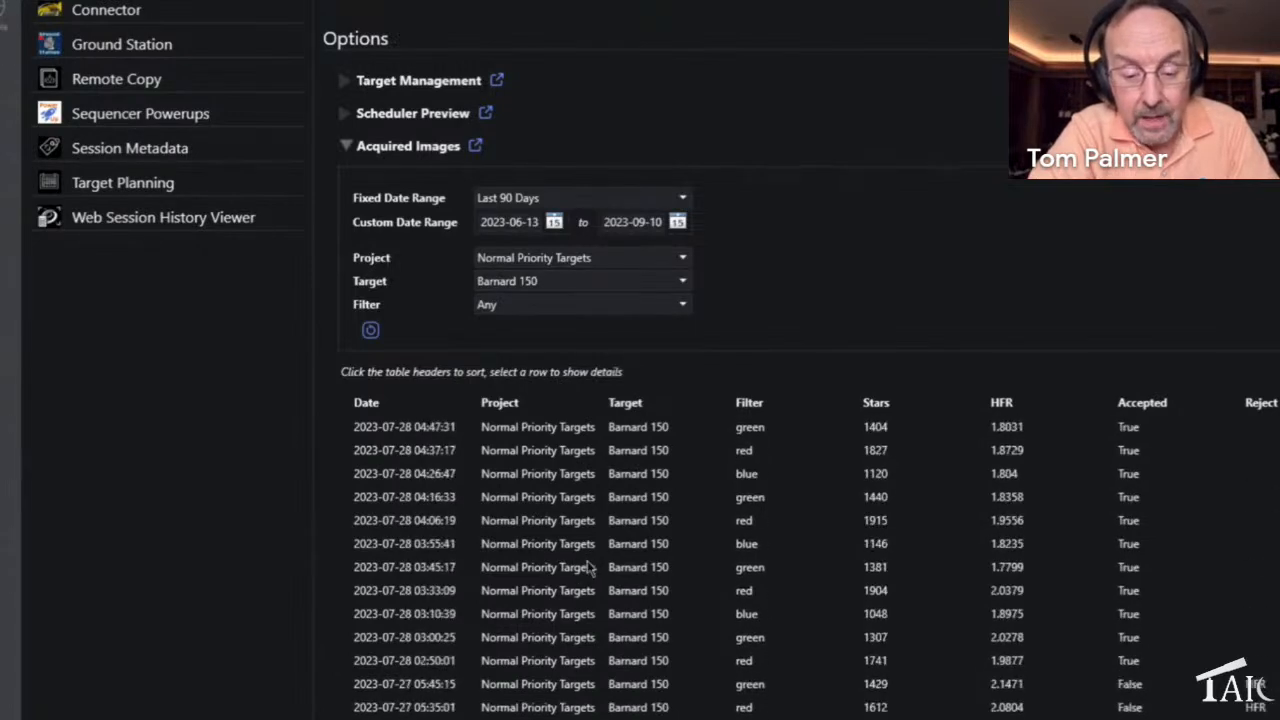
left_click(580, 306)
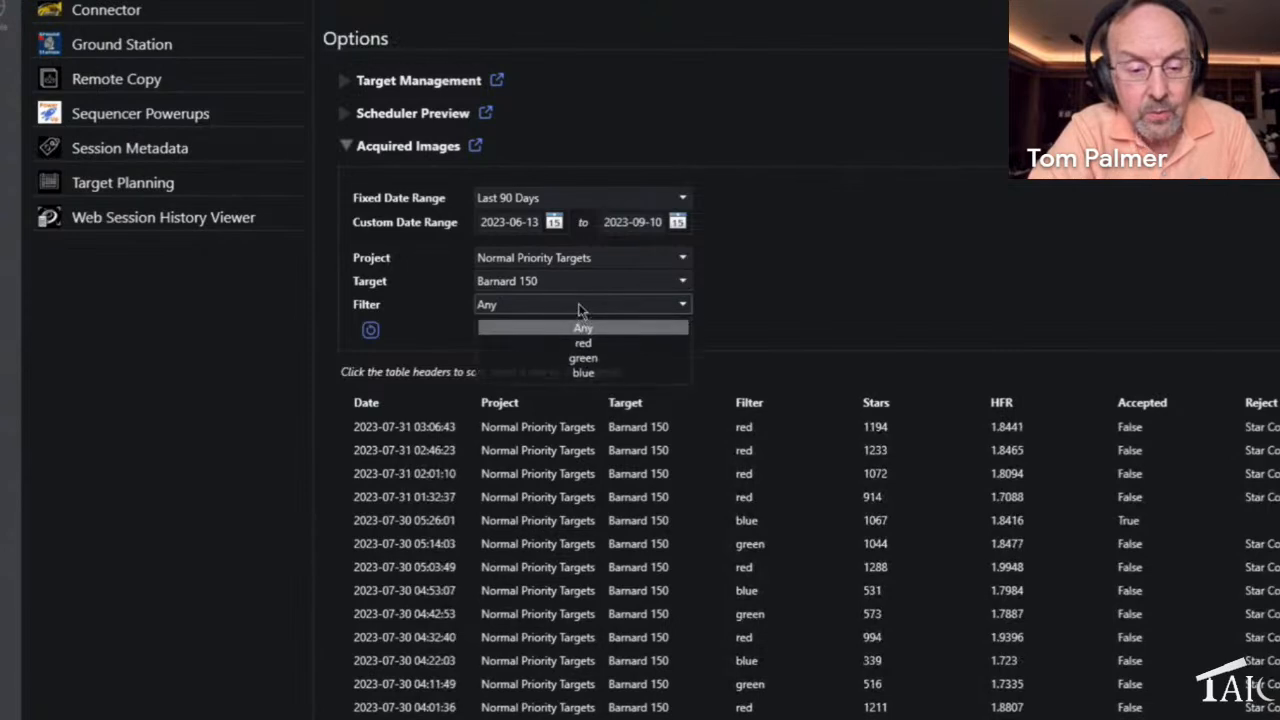
left_click(585, 344)
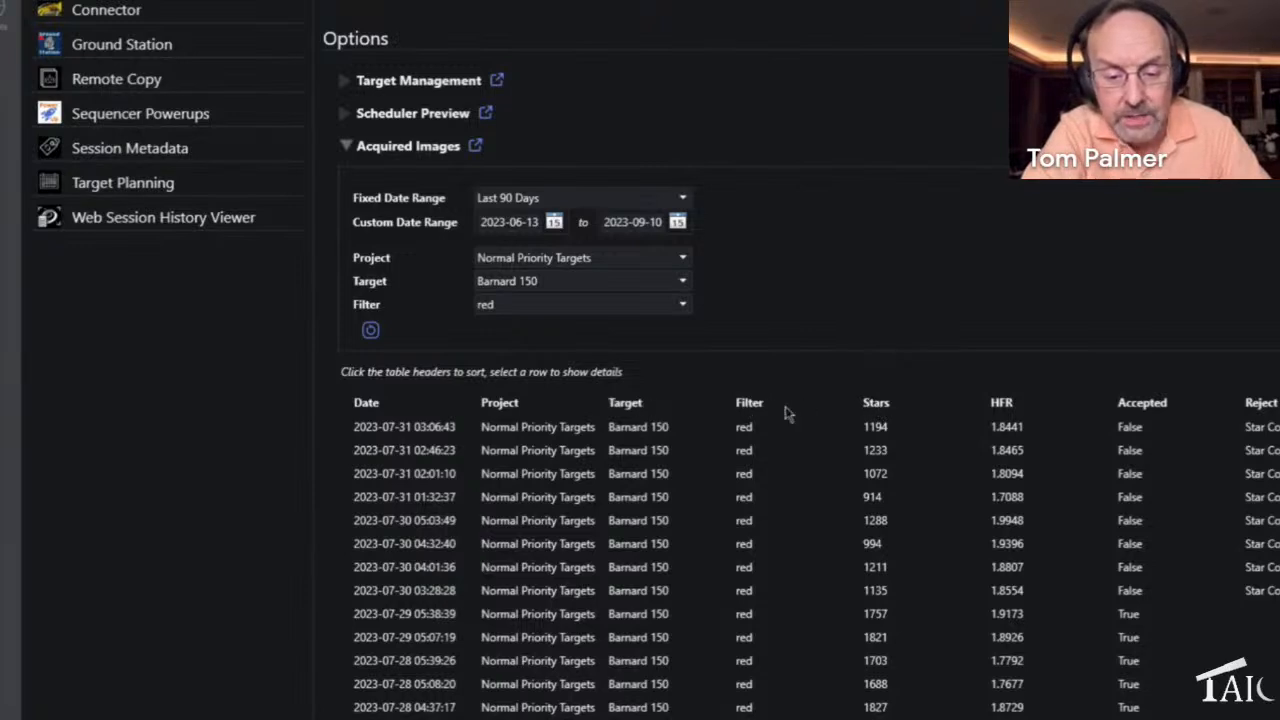
left_click(876, 404)
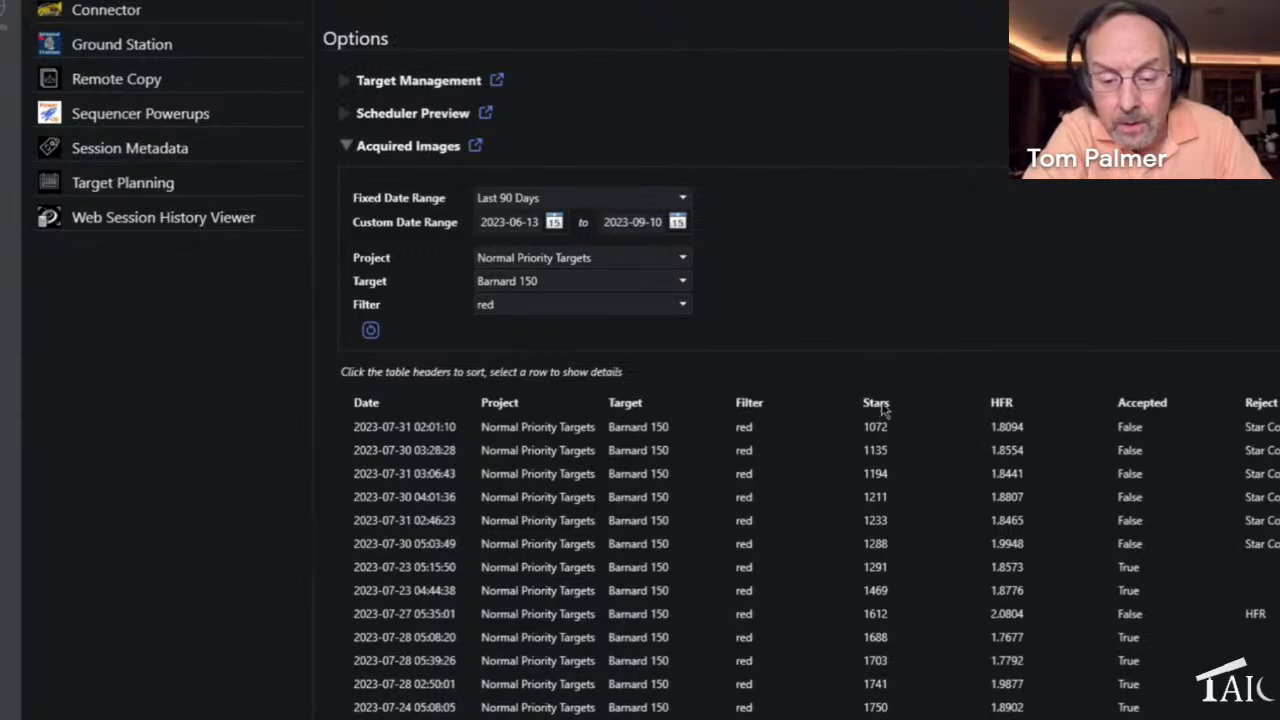
left_click(879, 405)
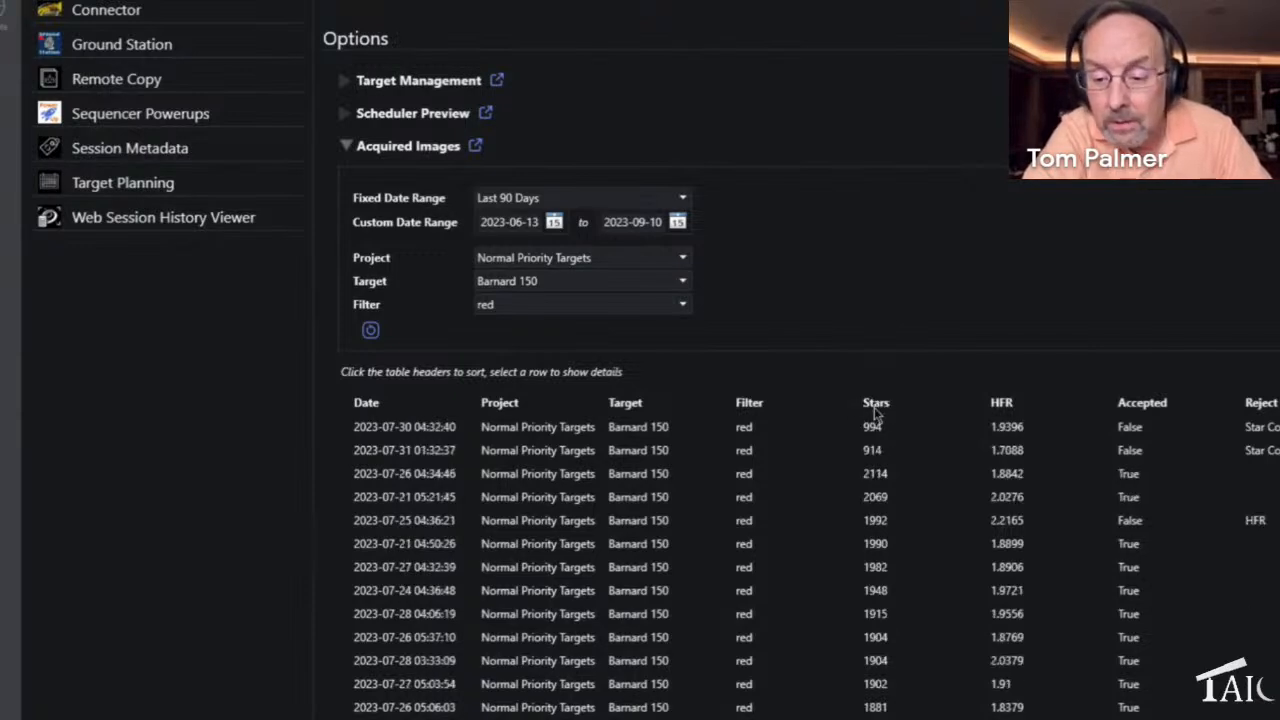
left_click(861, 423)
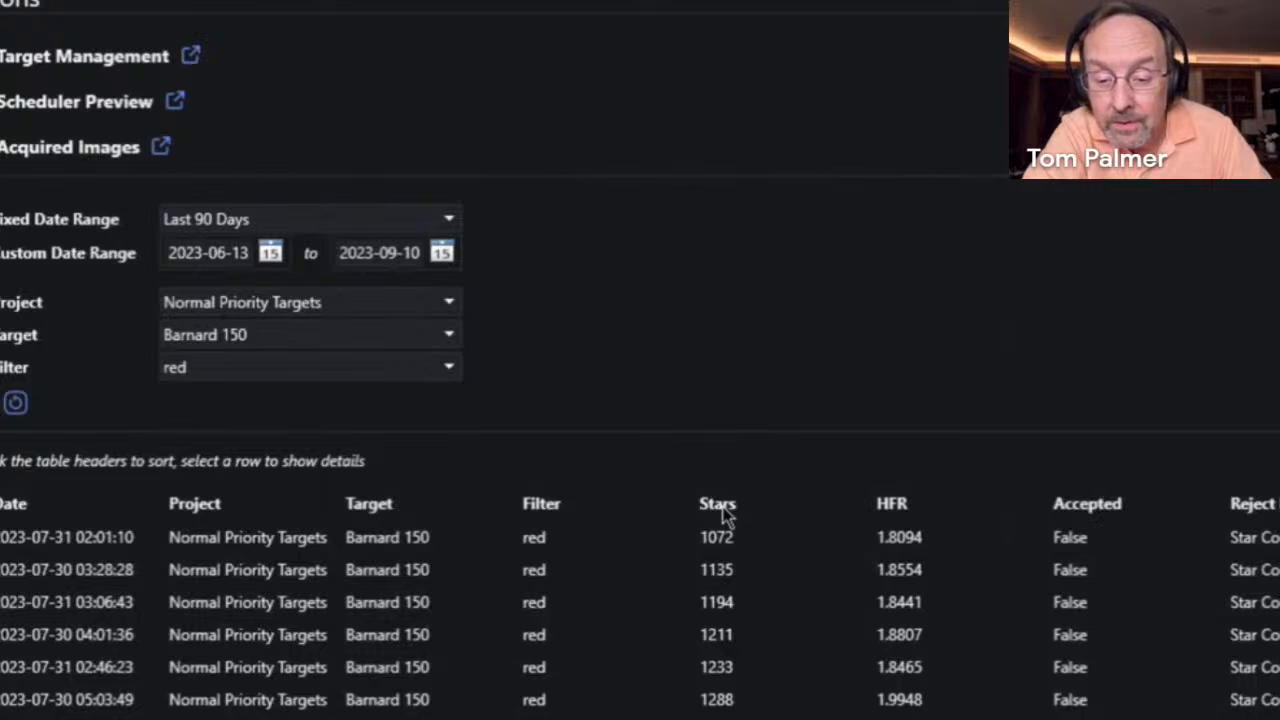
left_click(724, 510)
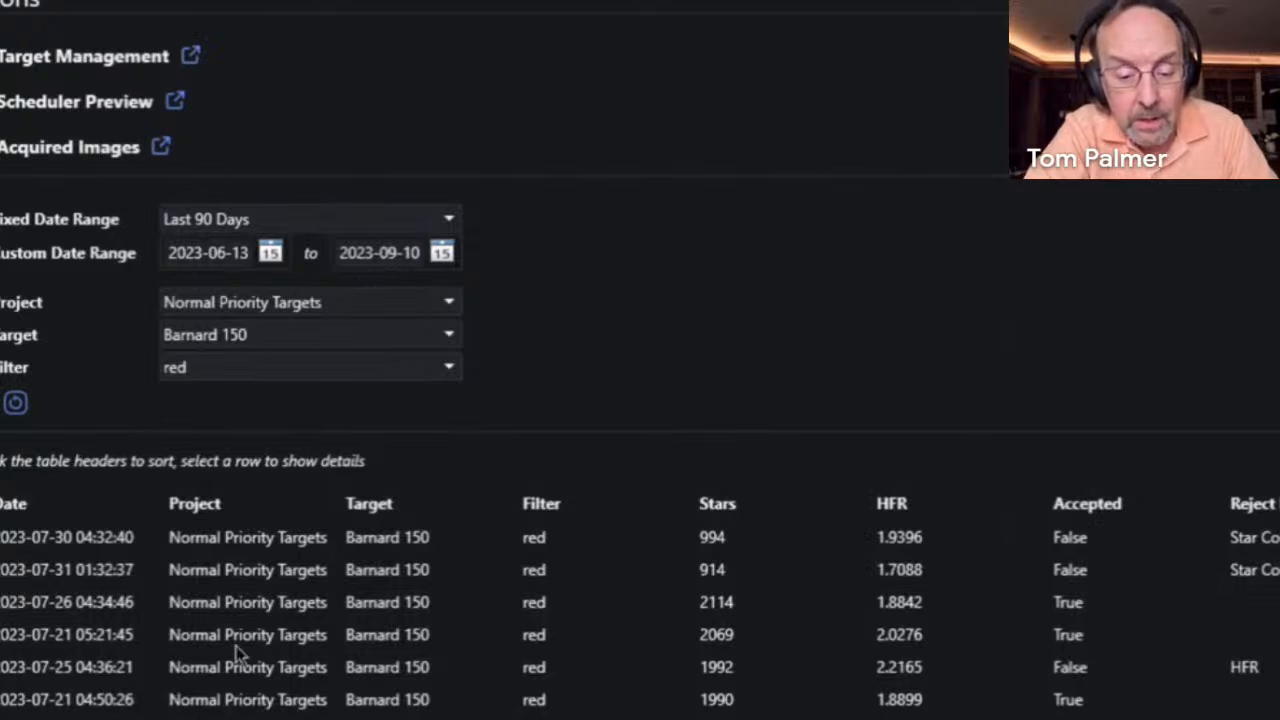
left_click(394, 612)
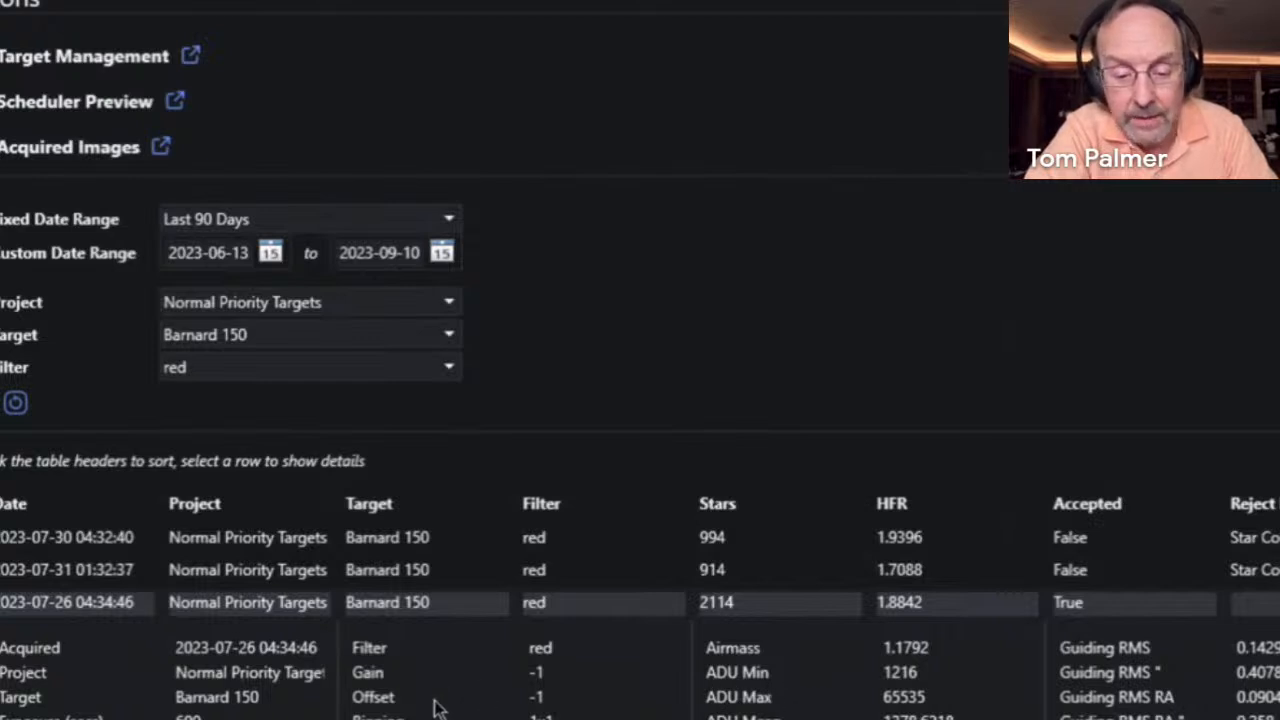
scroll(455, 703, "down", 2)
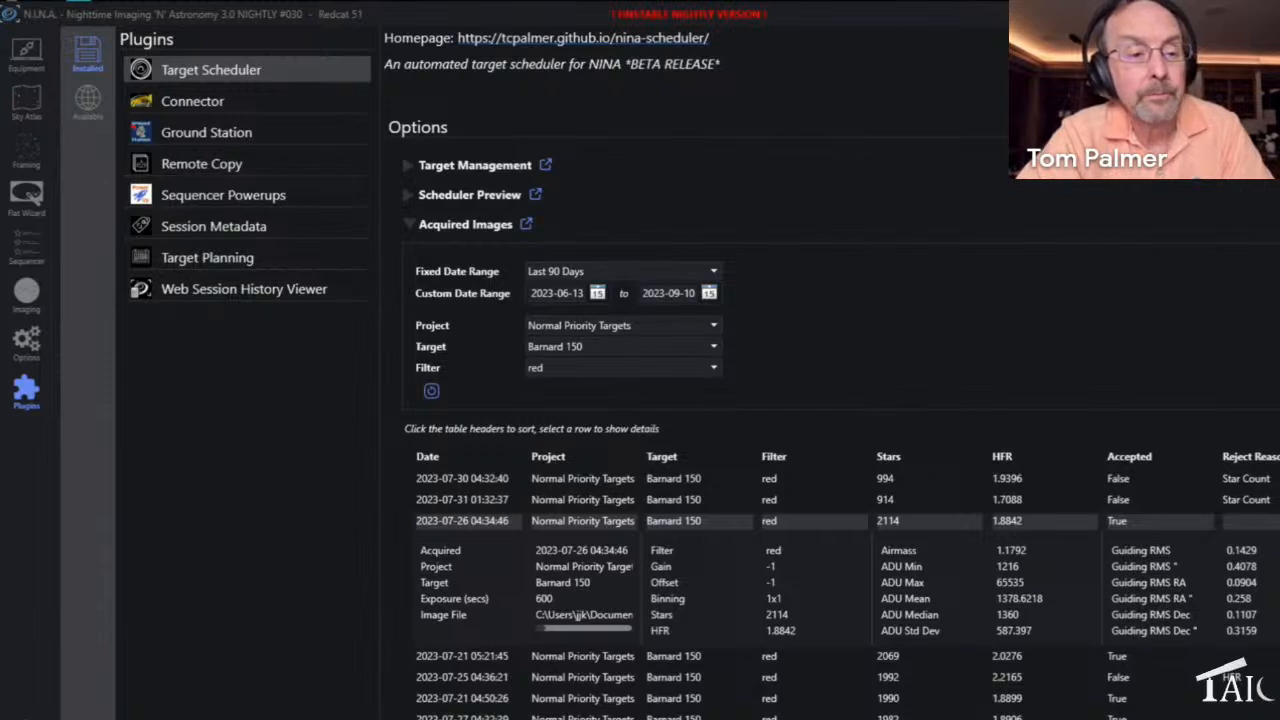
Step: Switch to the Keynote presentation, play the slideshow from the Demonstration slide and advance to the next slide
left_click(40, 2)
left_click(71, 12)
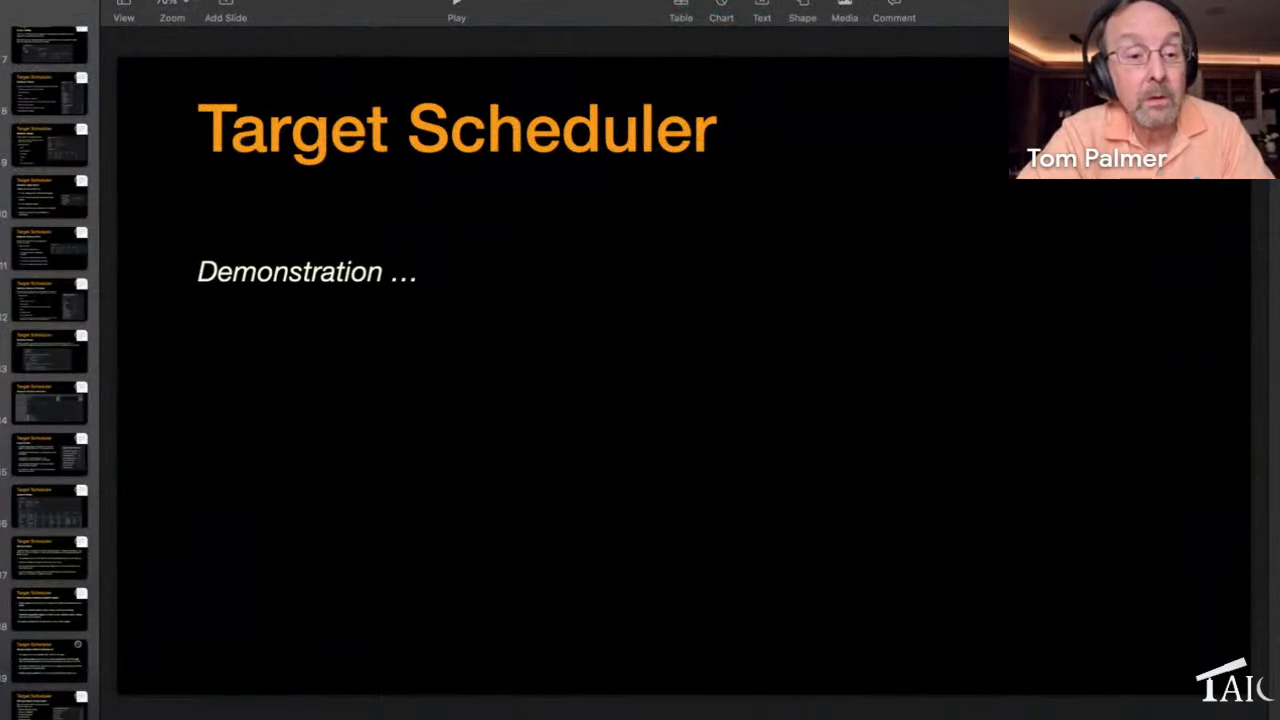
left_click(405, 1)
left_click(438, 4)
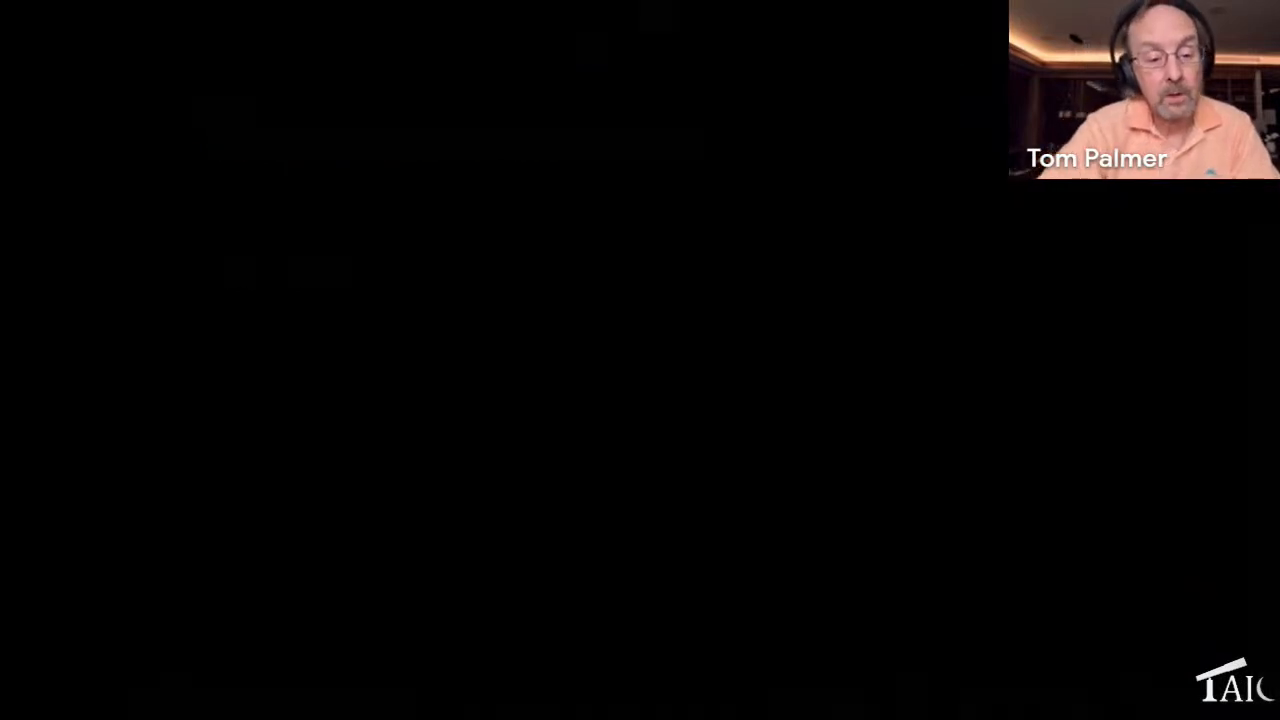
key("Right")
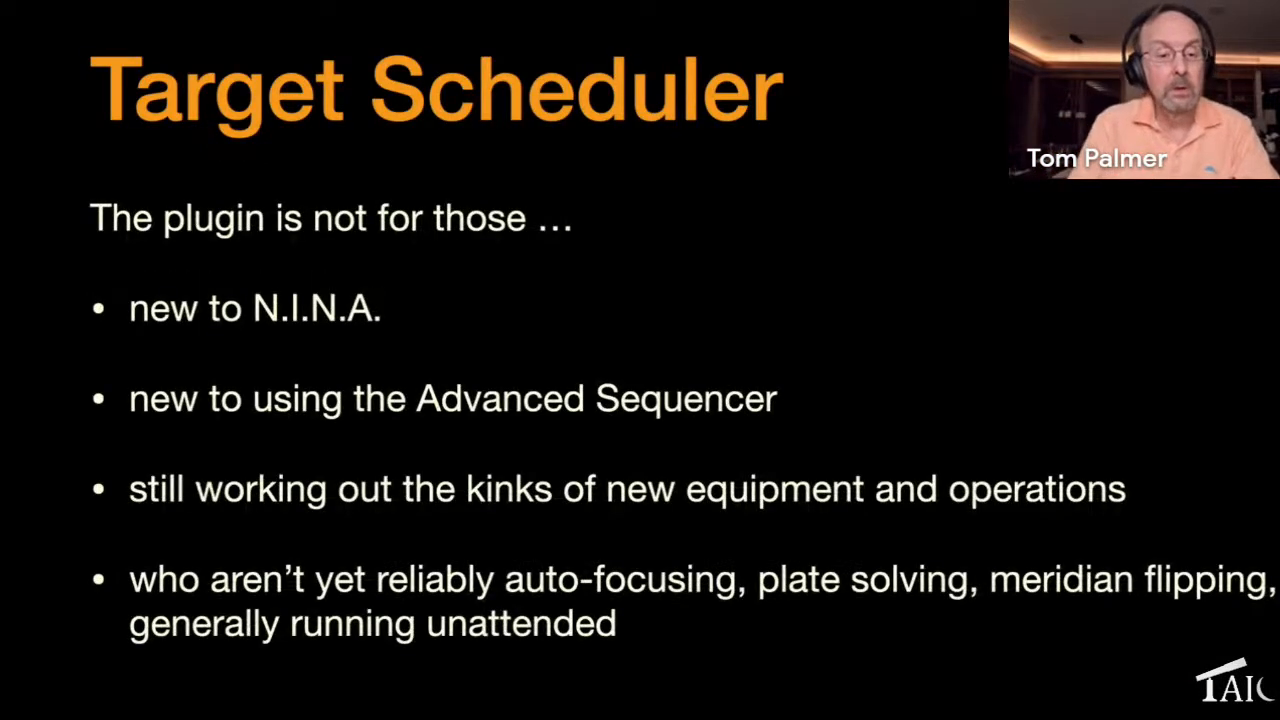
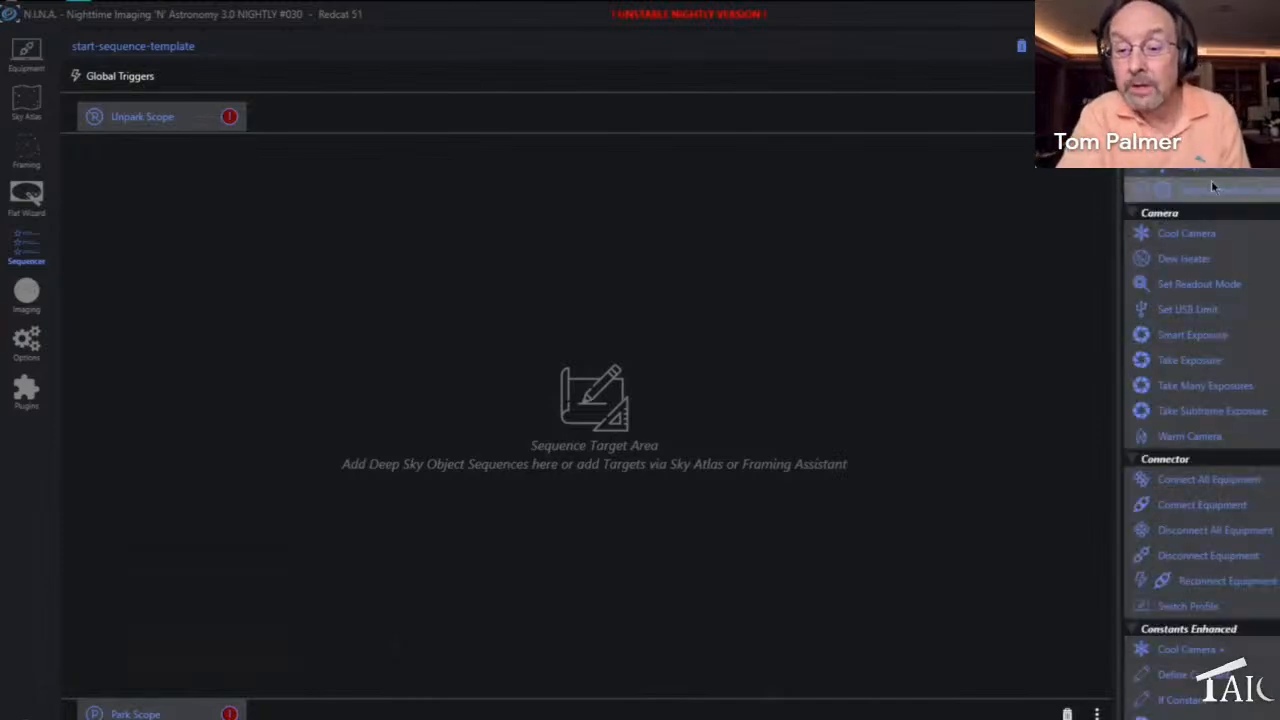
Step: Add a Sequential Instruction Set to the sequence target area and place a Target Scheduler Container in its instructions
left_click_drag(1224, 172, 978, 215)
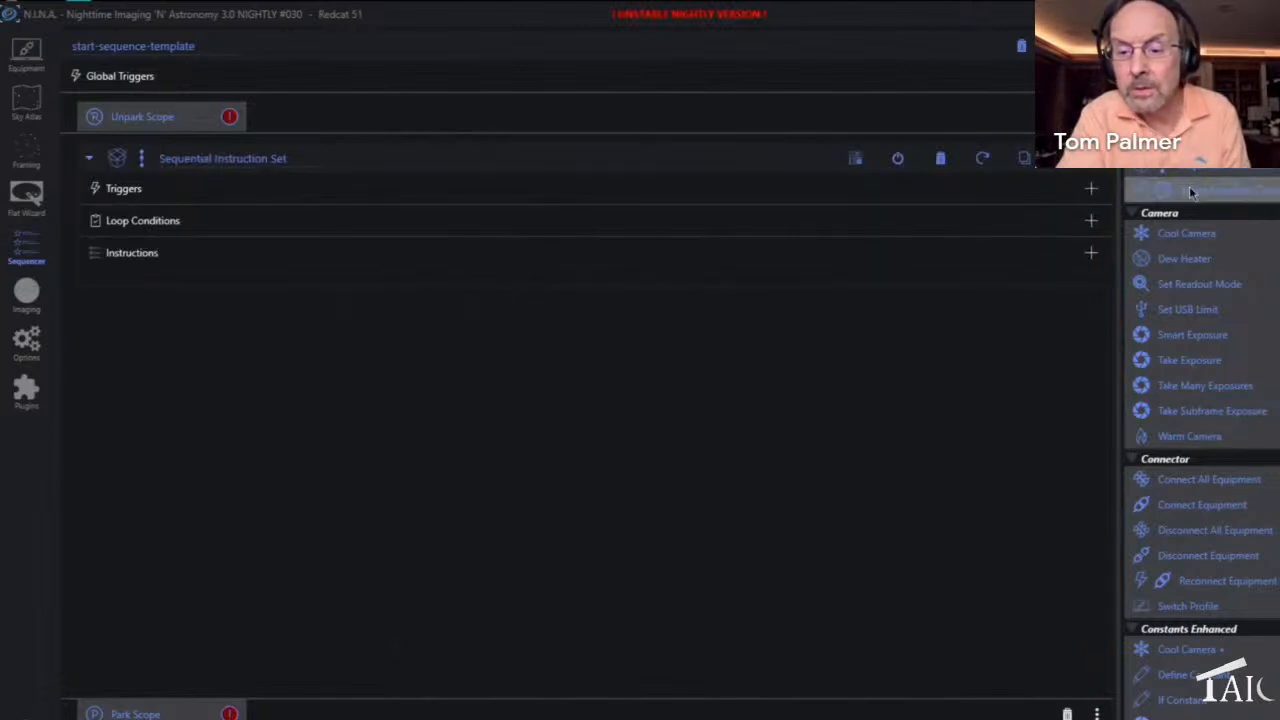
left_click_drag(1189, 186, 772, 270)
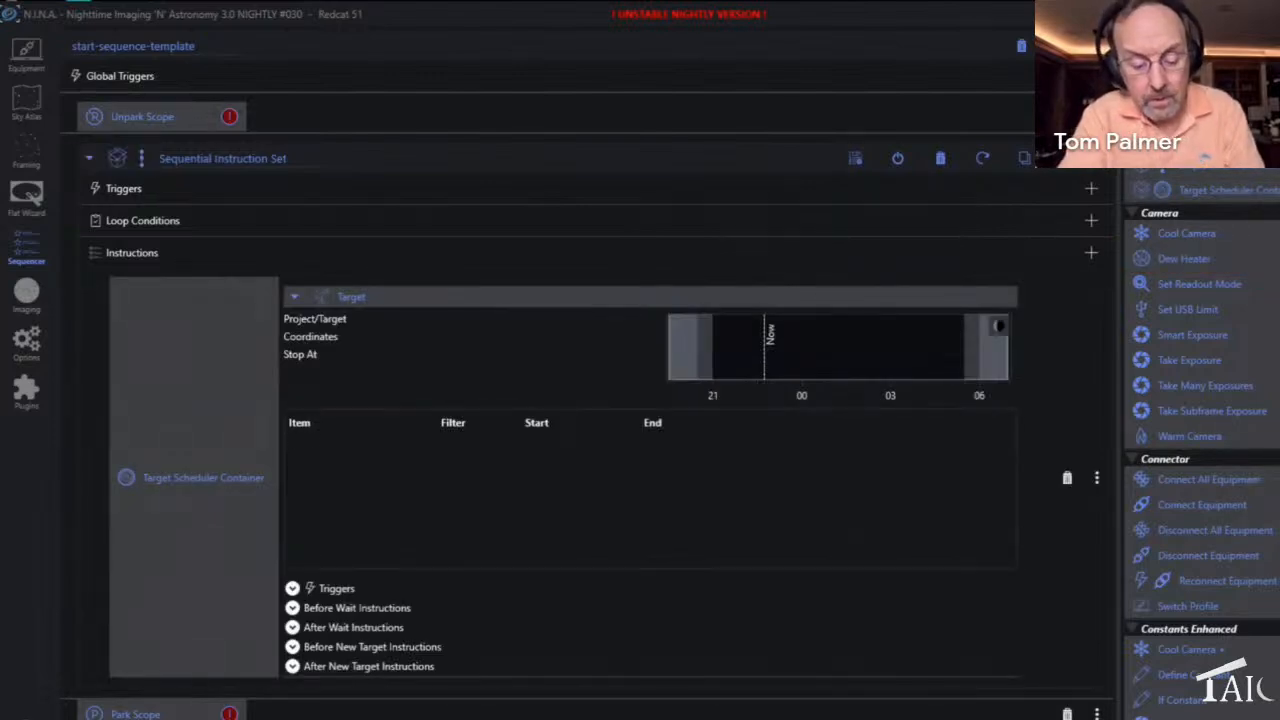
Step: Add a Target Scheduler Condition to the instruction set's loop conditions and view its options, keeping While Targets Remain Tonight
left_click(1200, 48)
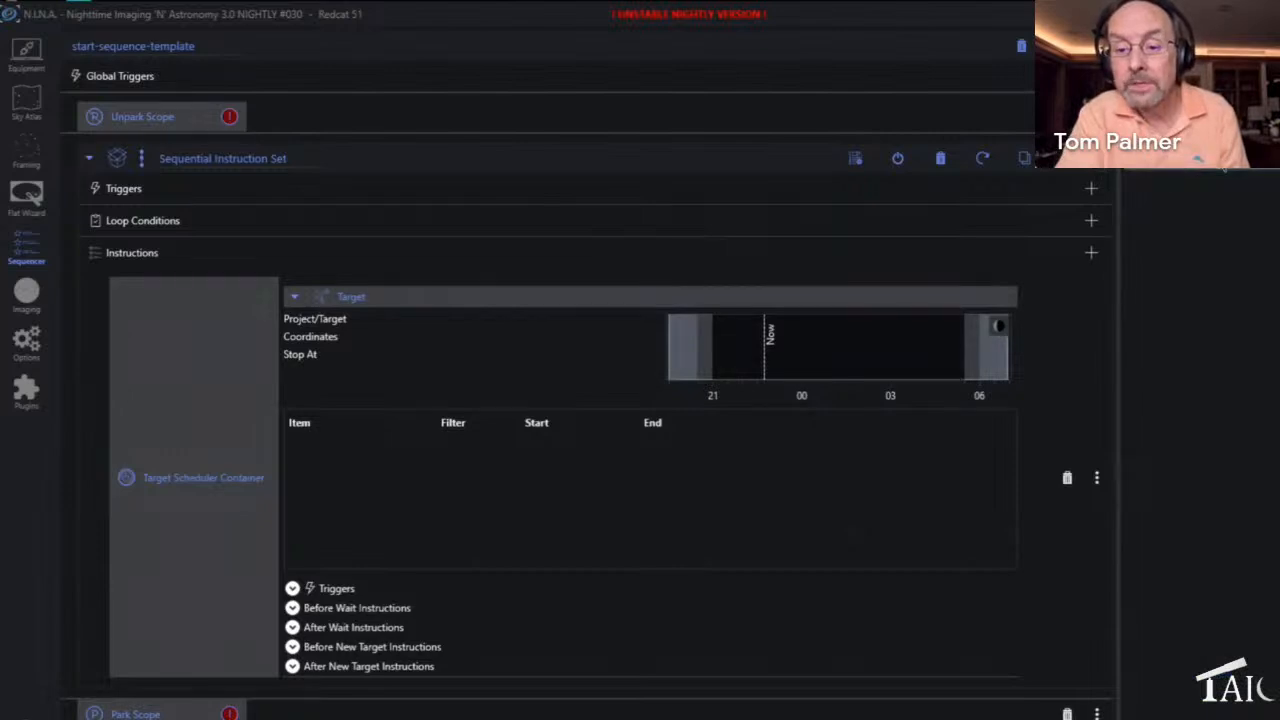
left_click_drag(1240, 190, 945, 221)
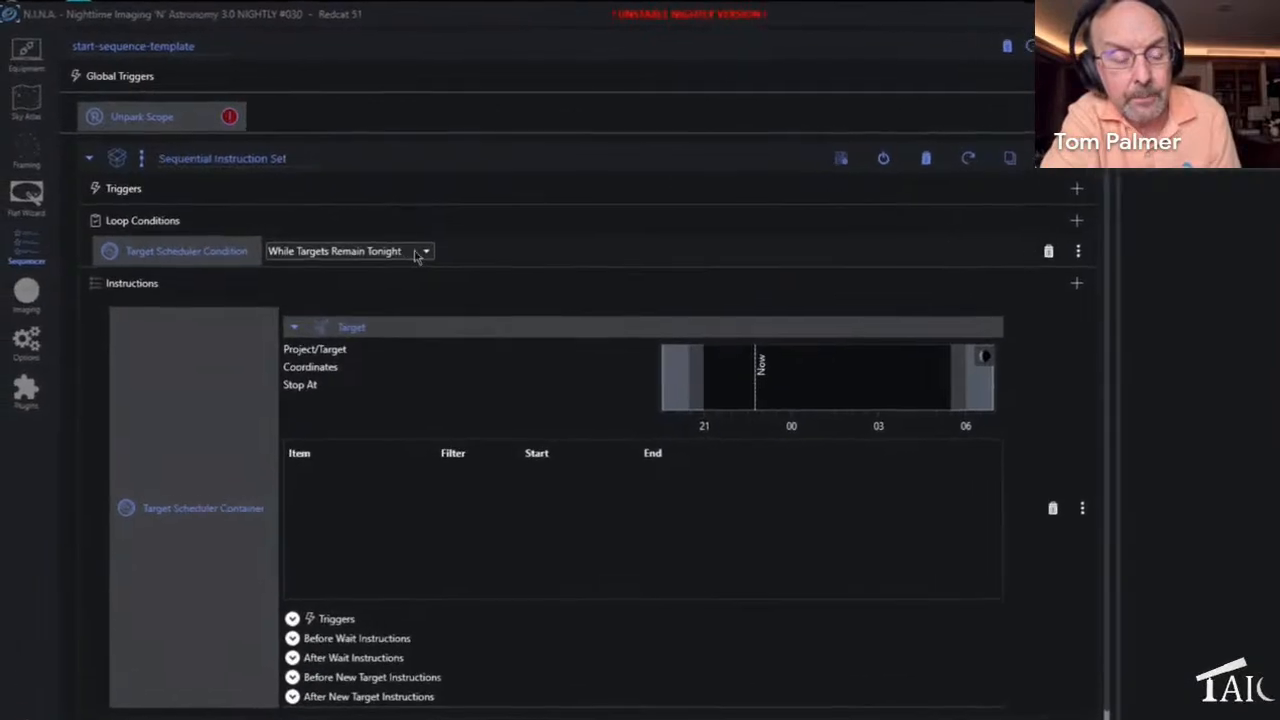
left_click(420, 252)
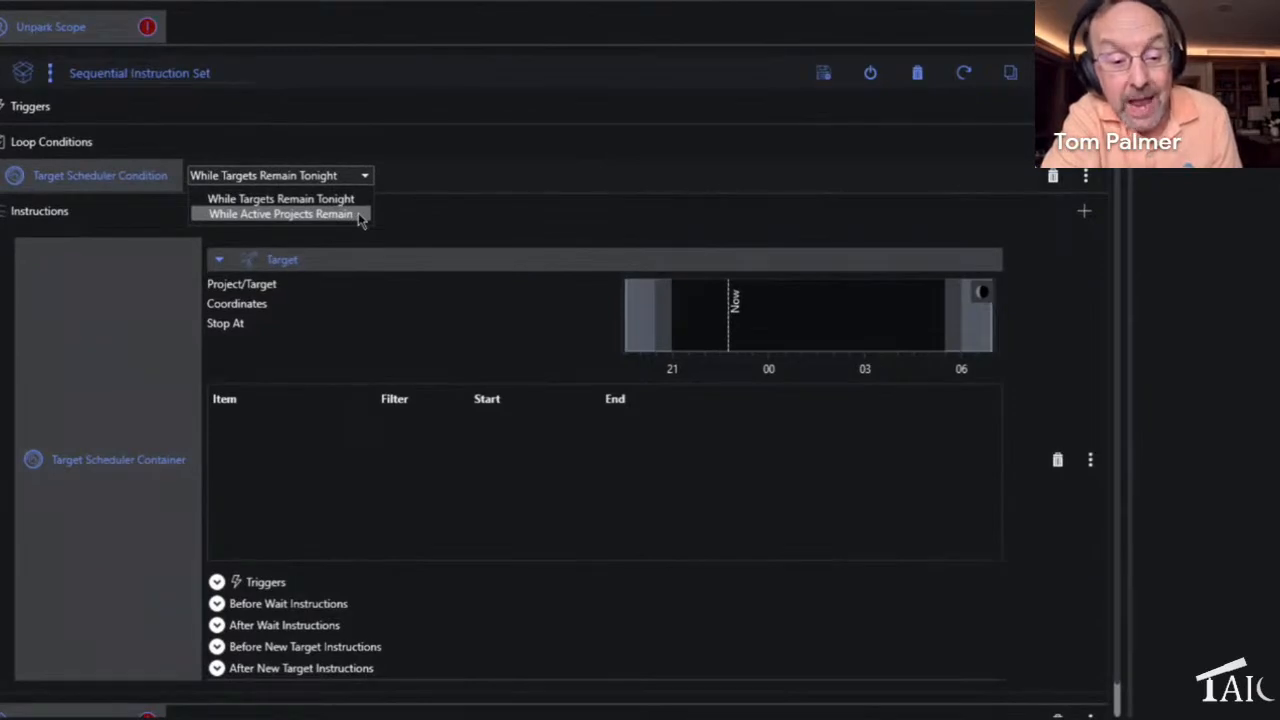
left_click(470, 152)
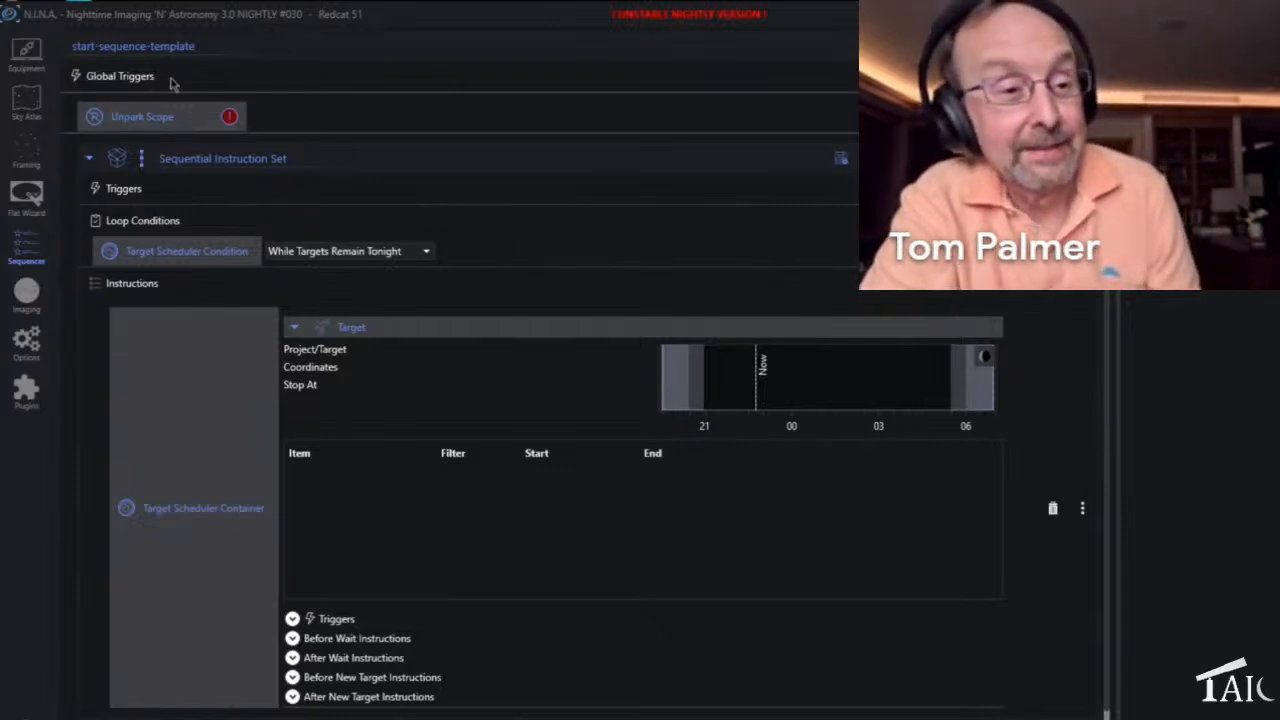
Step: Switch back to the Keynote presentation and go from the Questions slide to the Road Map slide
left_click(77, 1)
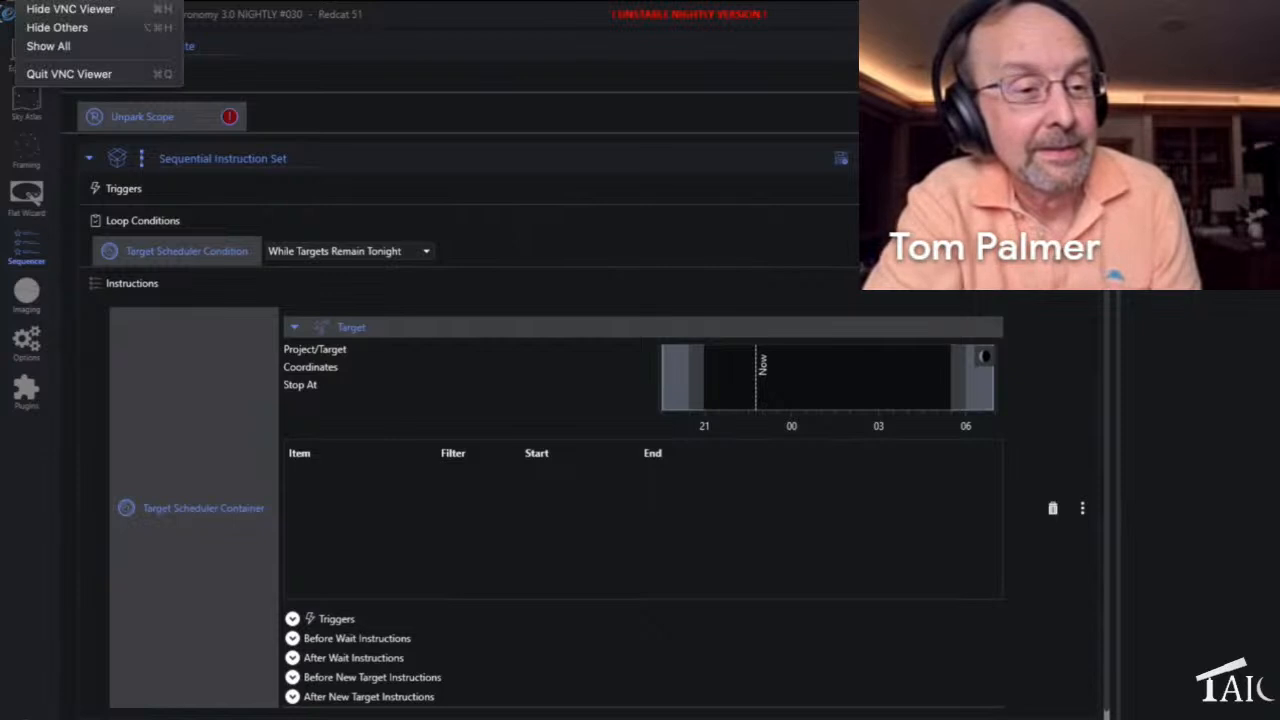
left_click(70, 9)
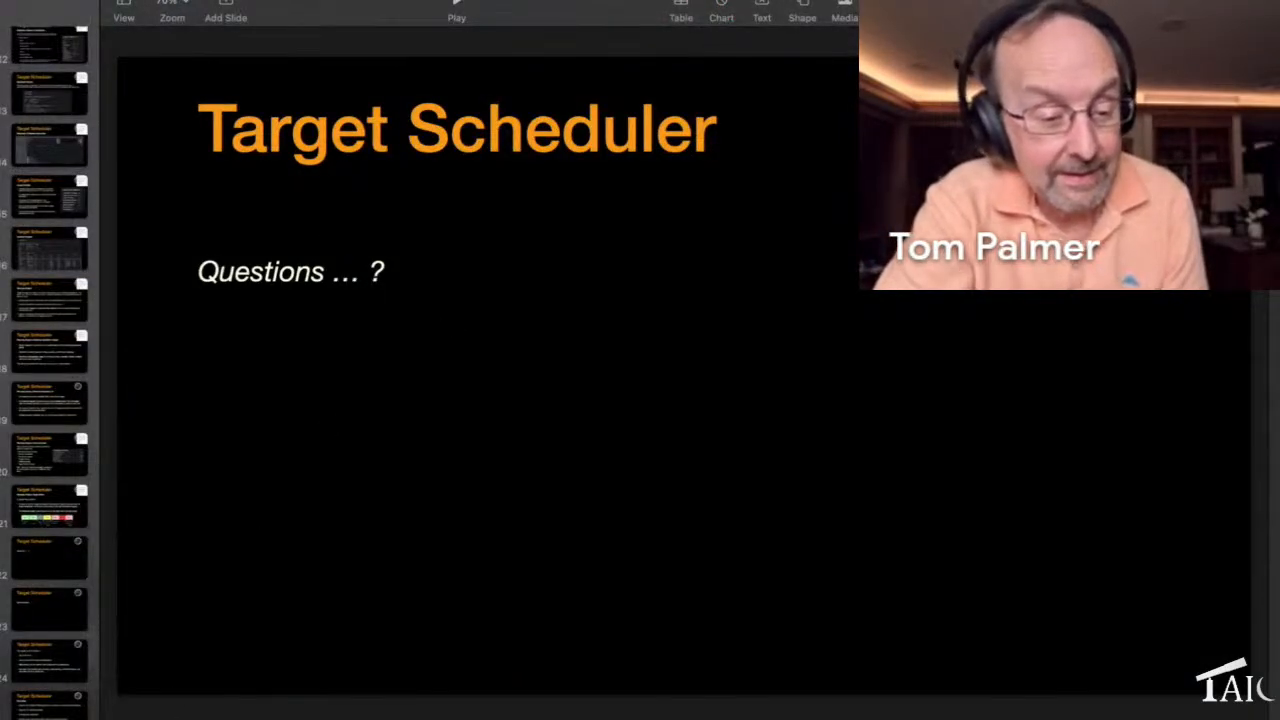
key("Up")
key("Up")
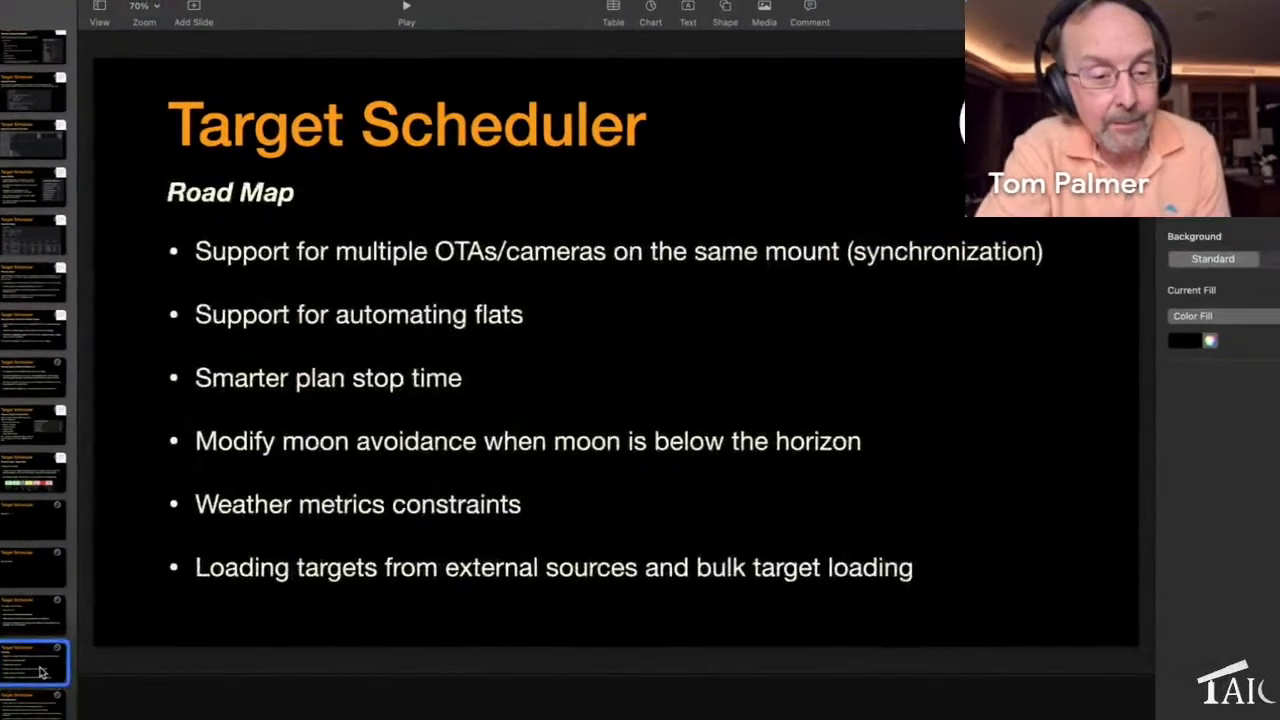